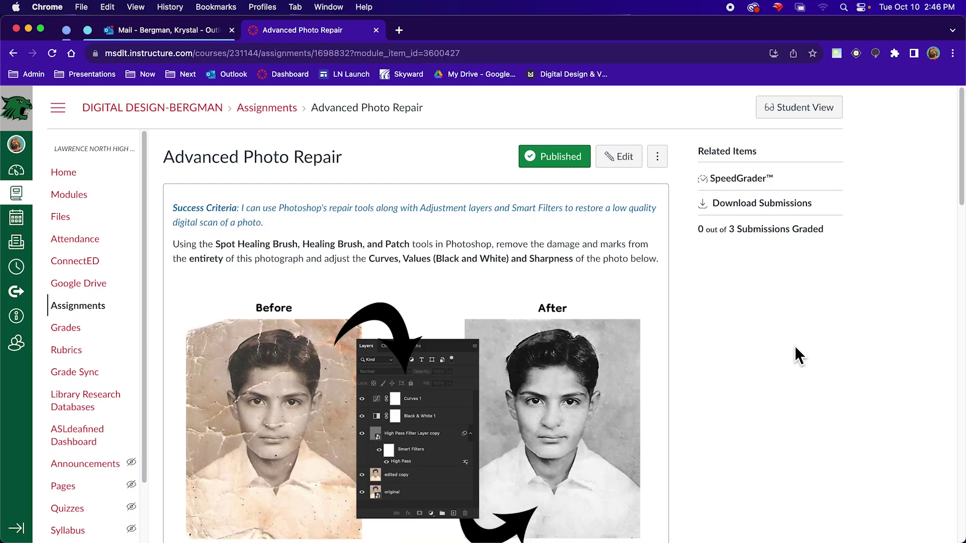
Step: Scroll down to Step 1 and the damaged boy photo, then bring up the photo's context menu
left_click_drag(961, 152, 961, 177)
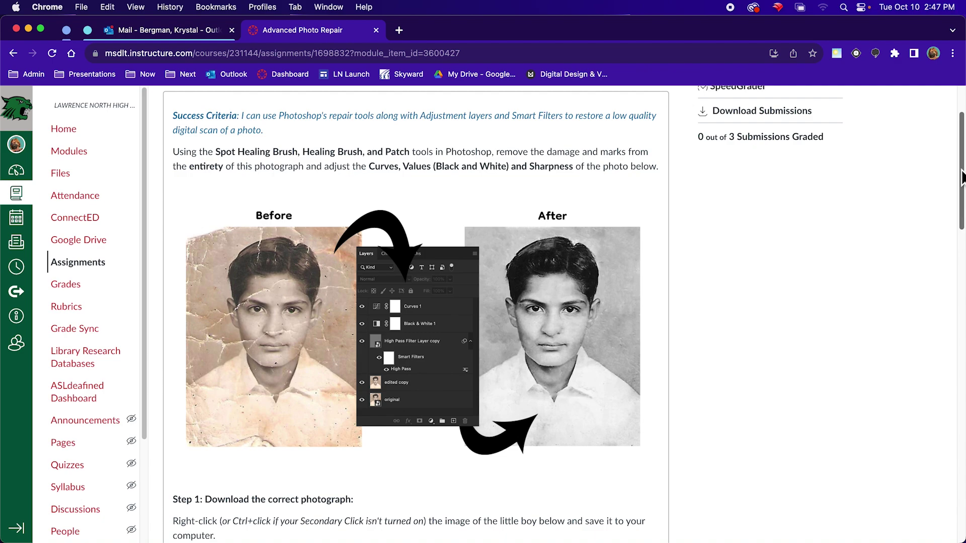
scroll(960, 177, "down", 1)
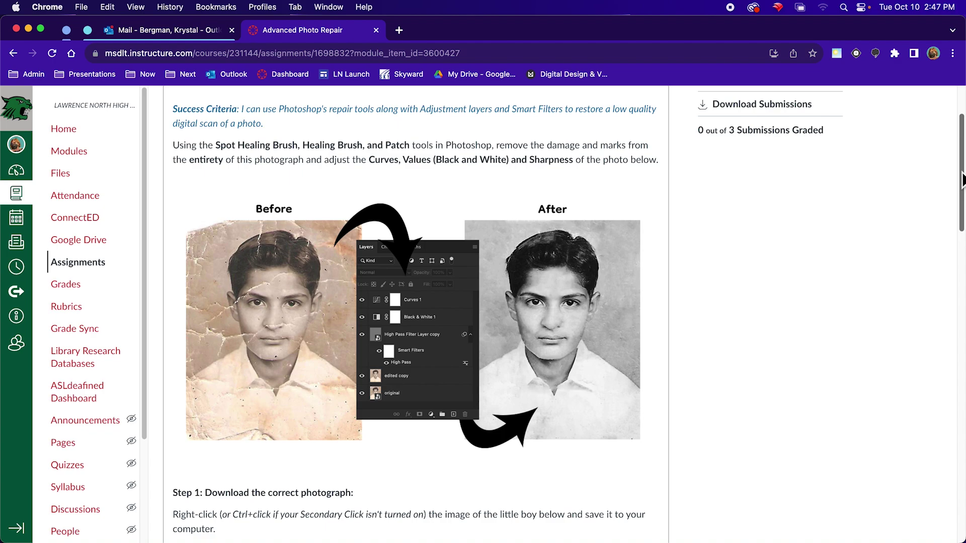
scroll(962, 180, "down", 1)
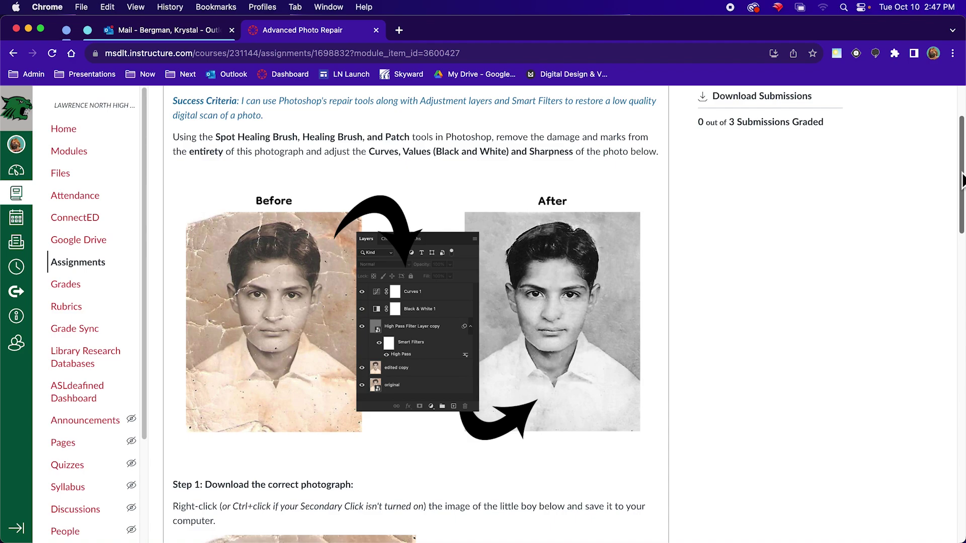
scroll(962, 179, "down", 3)
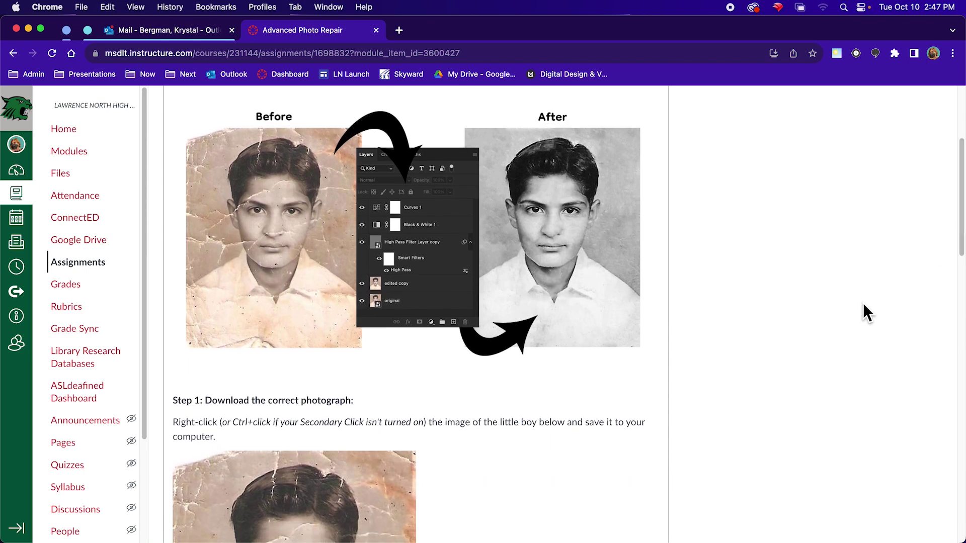
scroll(961, 166, "up", 4)
scroll(961, 190, "down", 4)
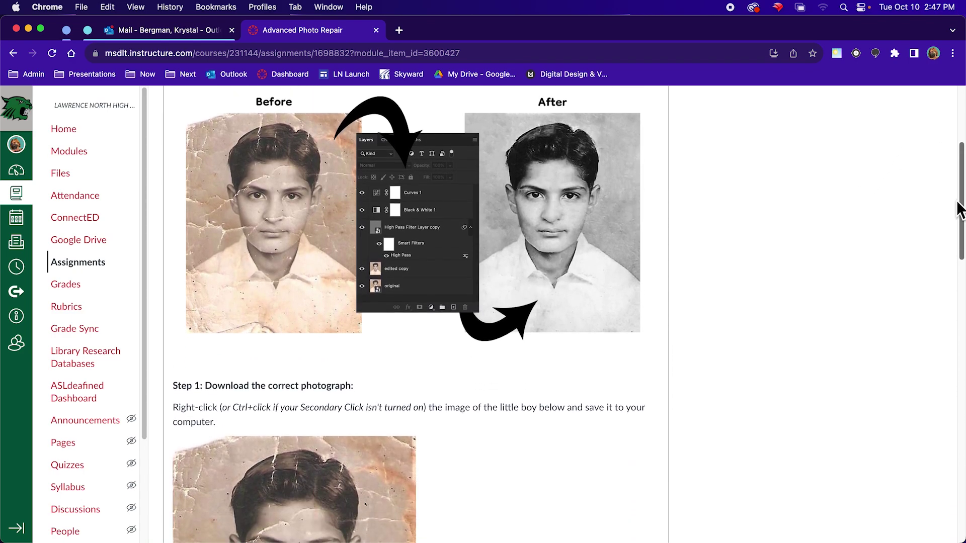
scroll(956, 227, "down", 10)
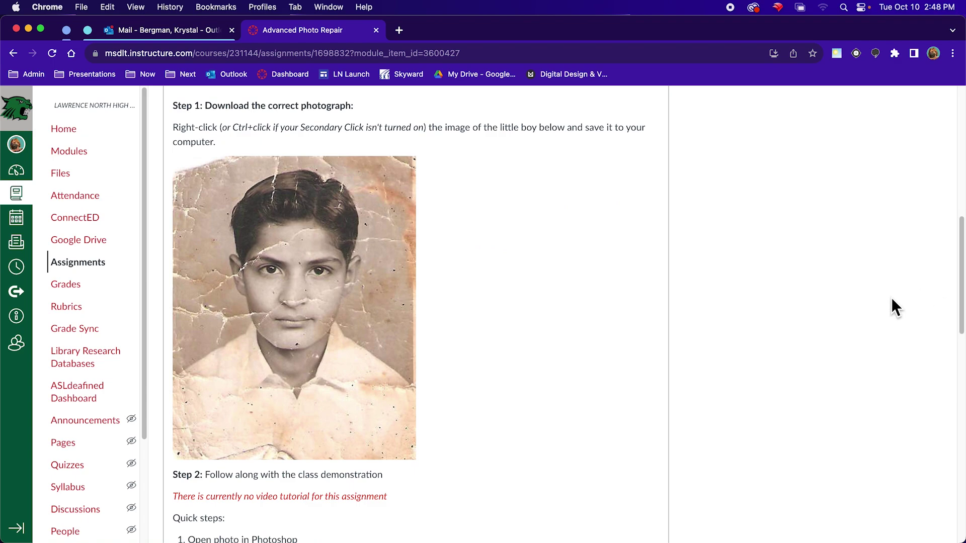
right_click(330, 285)
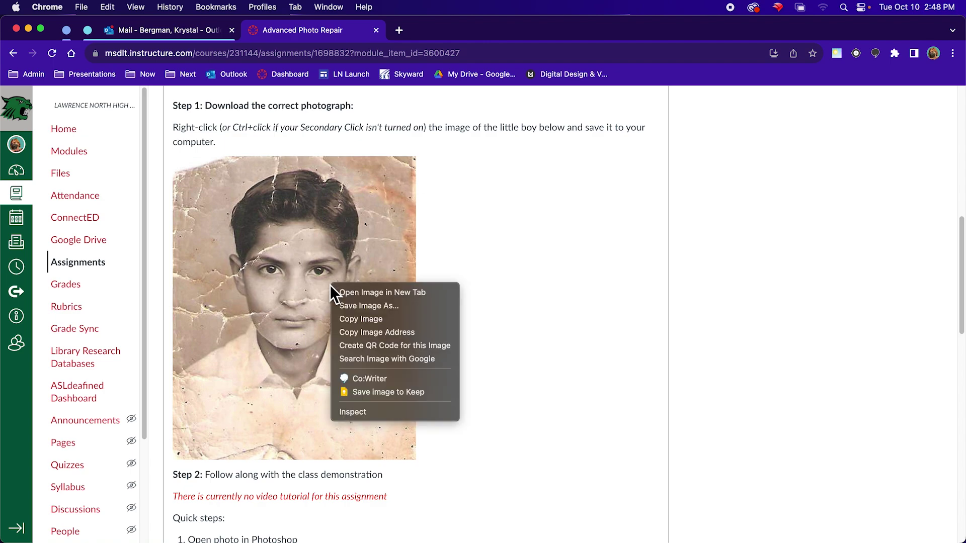
left_click(424, 307)
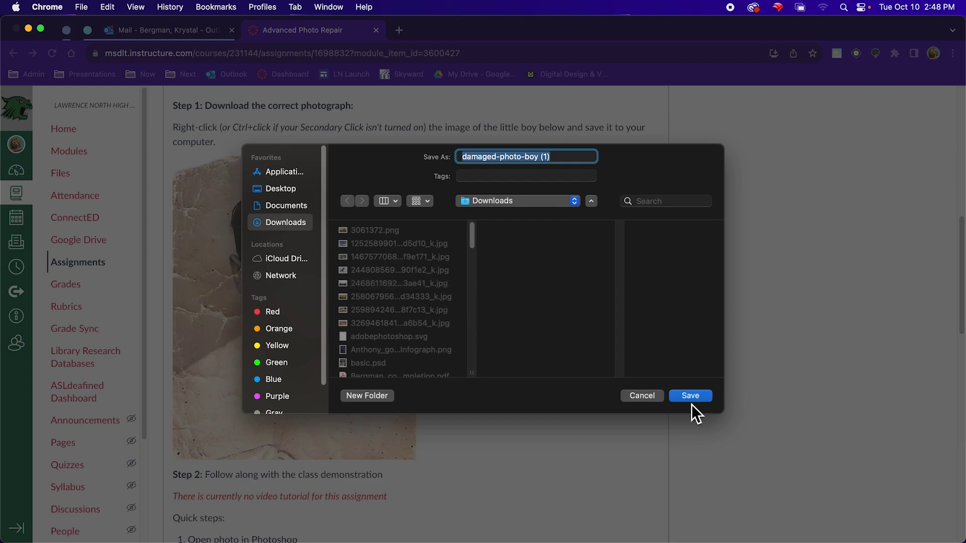
left_click(652, 398)
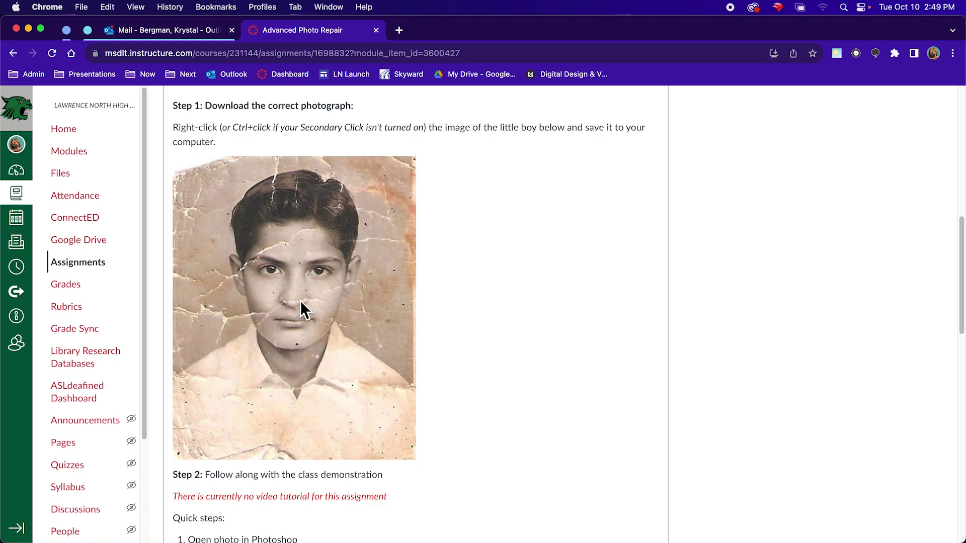
left_click(28, 29)
Step: Restore Chrome from the Dock, shrink it to a narrow window, and scroll to Quick steps
mouse_move(2, 172)
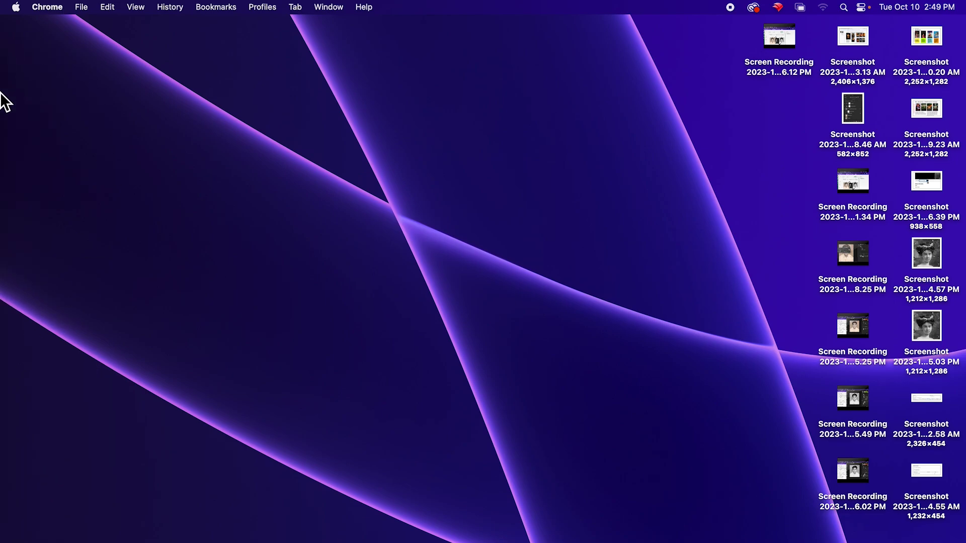
left_click(14, 98)
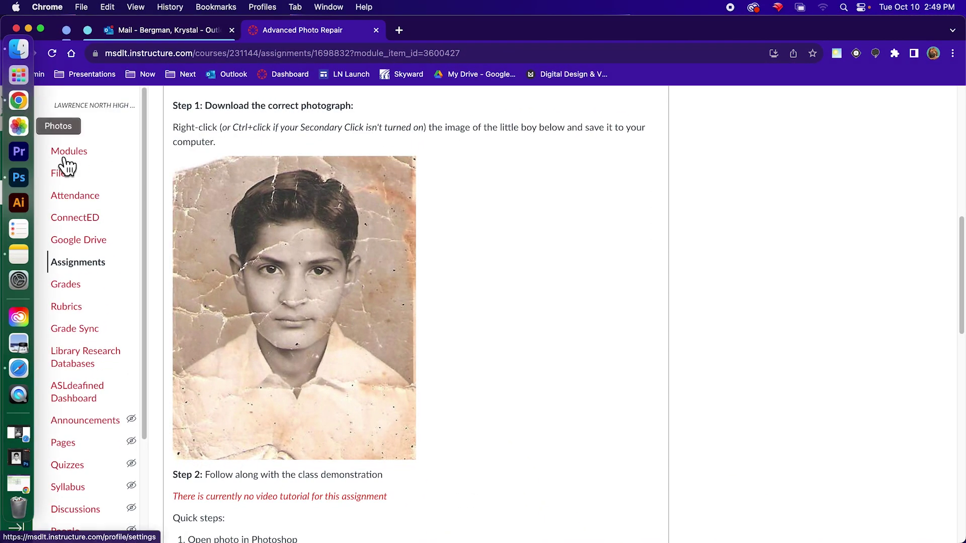
scroll(530, 354, "down", 8)
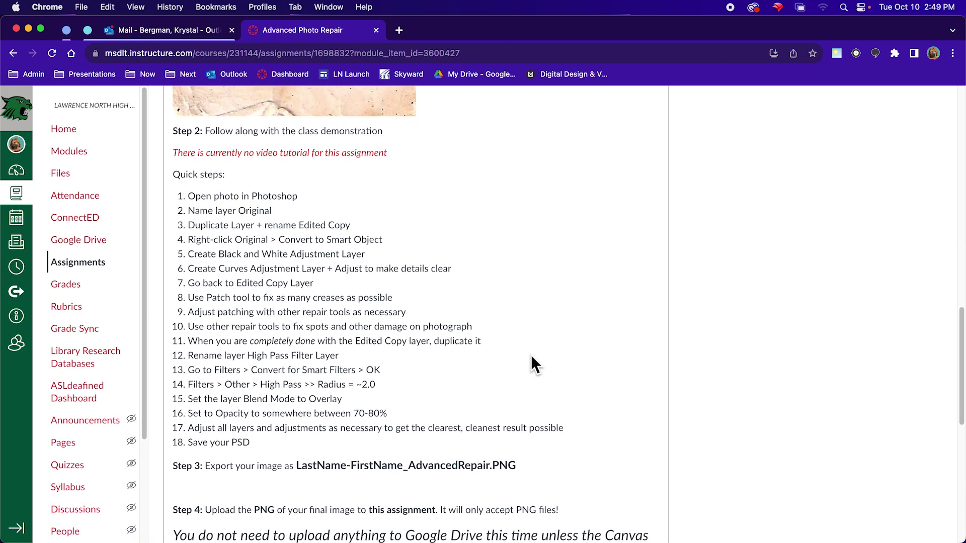
scroll(531, 356, "up", 1)
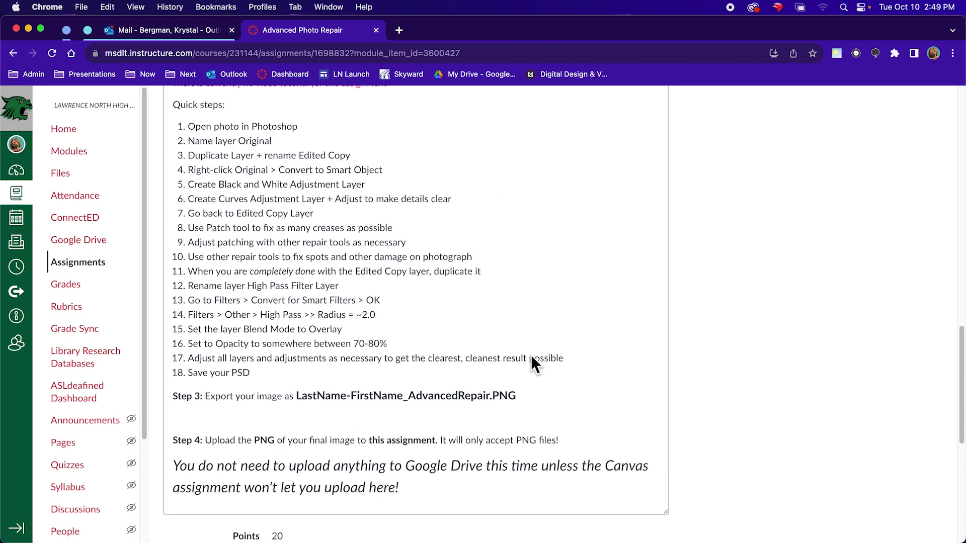
double_click(734, 22)
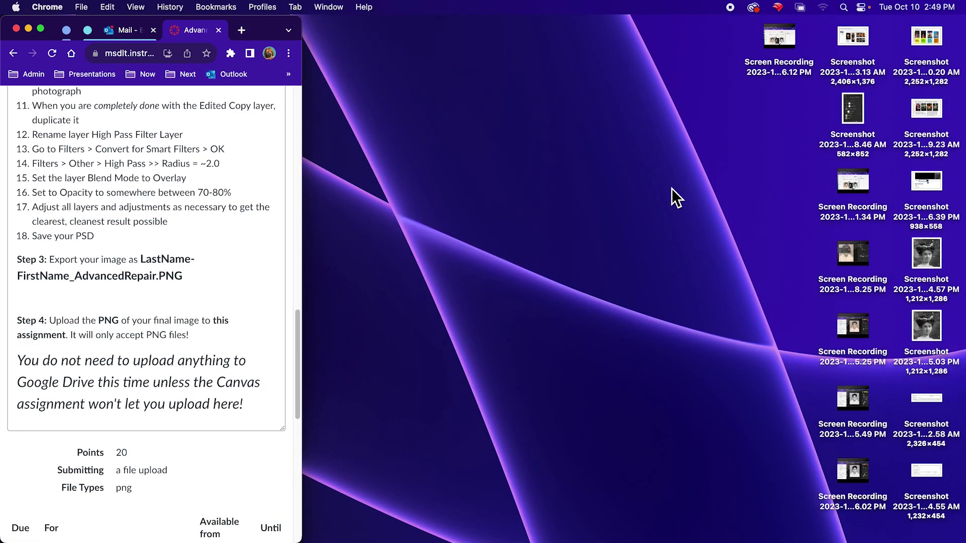
left_click_drag(298, 388, 299, 306)
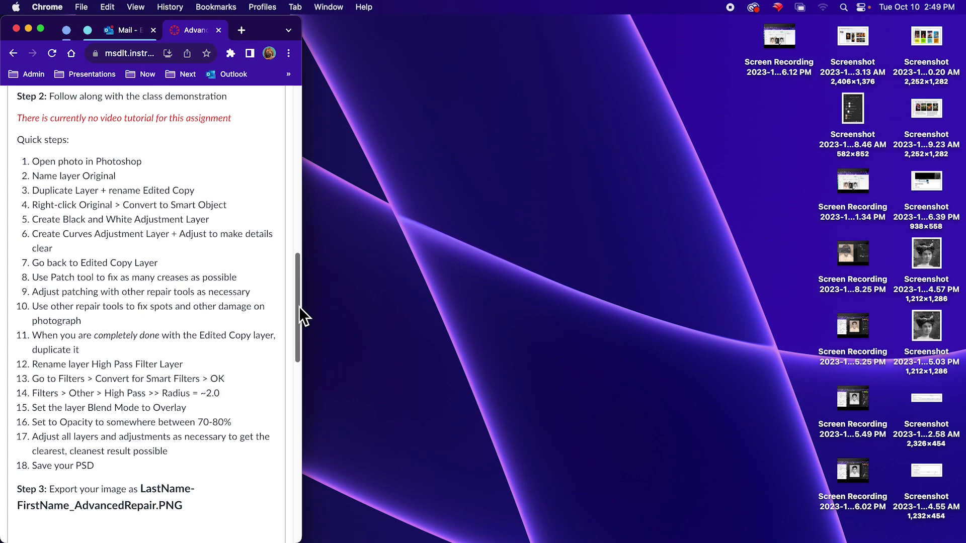
Step: Switch to Photoshop and close the previously edited document without saving
mouse_move(4, 146)
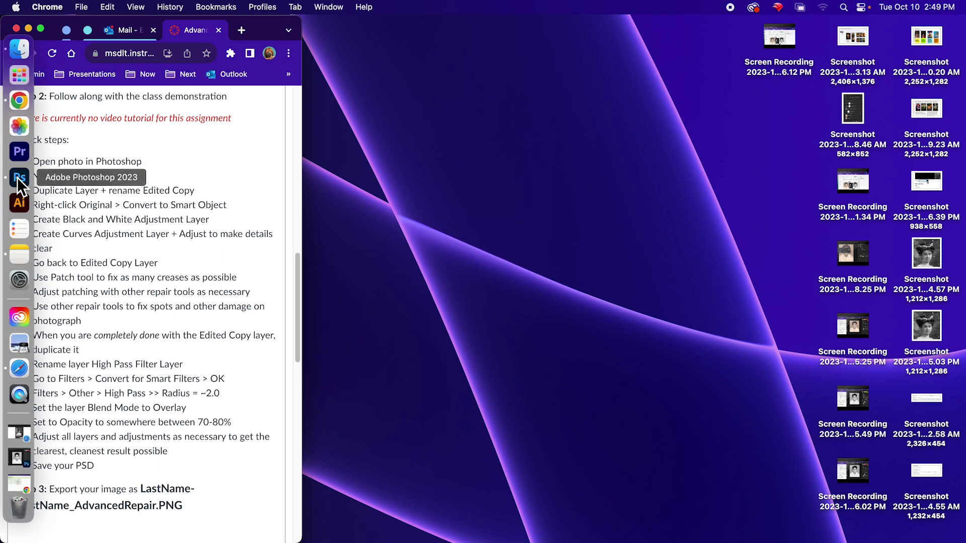
left_click(19, 177)
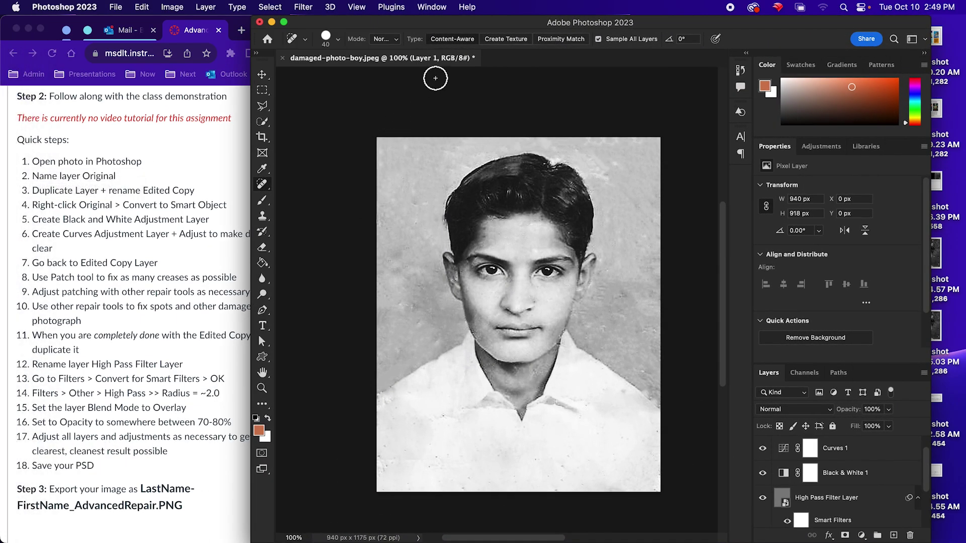
left_click(283, 58)
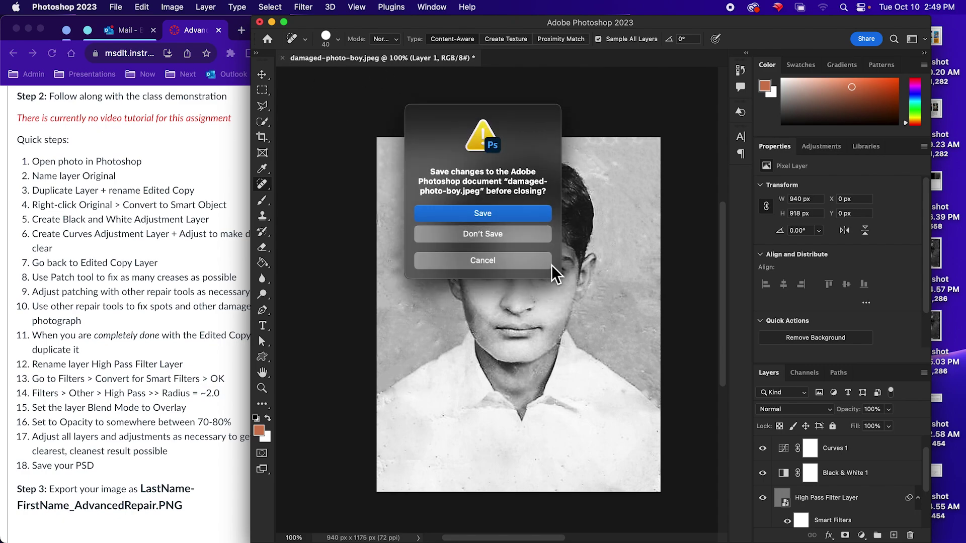
left_click(509, 237)
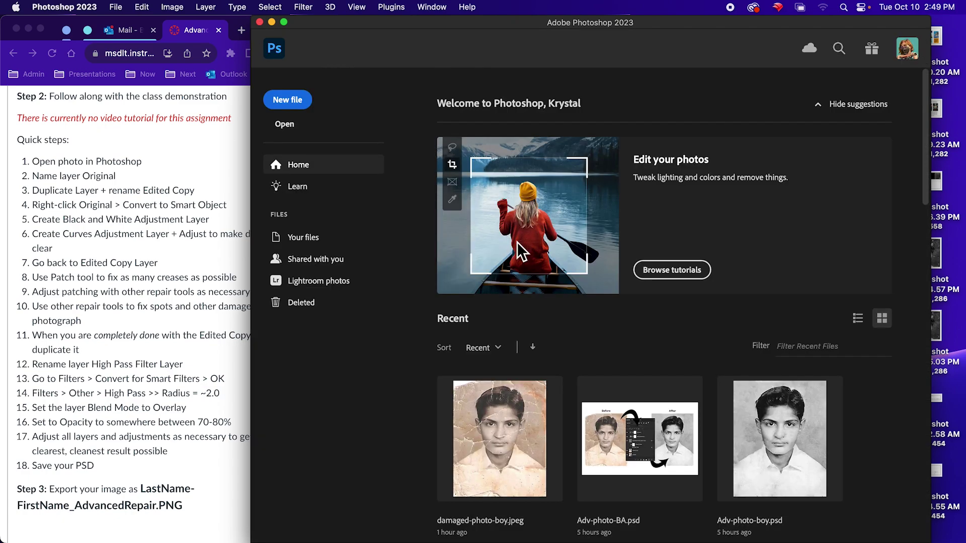
Step: Open damaged-photo-boy.jpeg from the Downloads folder
left_click(284, 124)
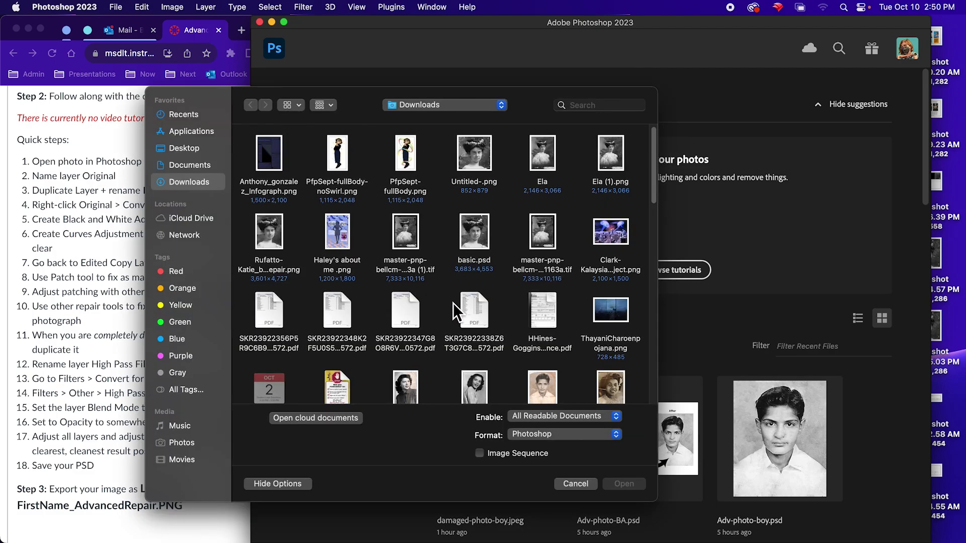
scroll(515, 377, "down", 1)
double_click(553, 374)
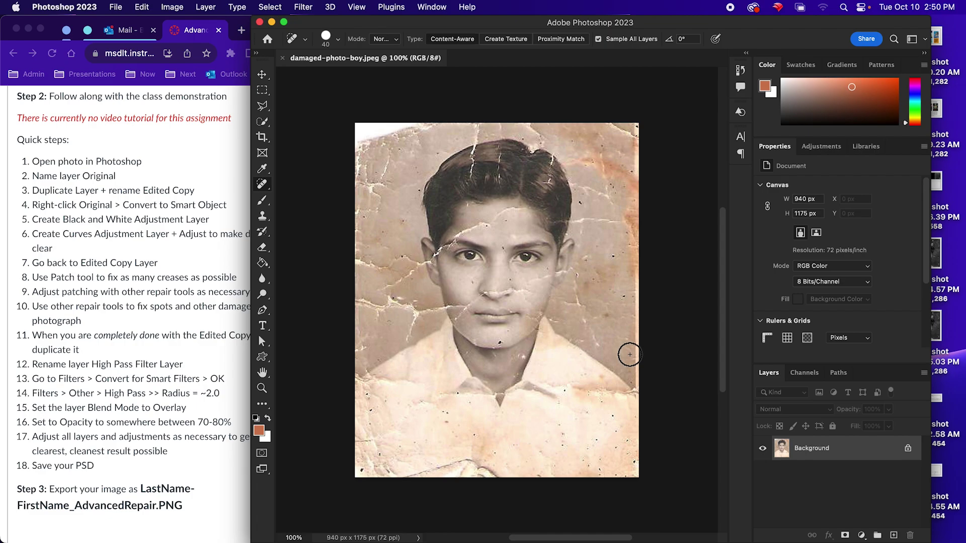
Step: Widen the Photoshop window to the screen edge and rename the Background layer to 'Original'
scroll(720, 329, "up", 1)
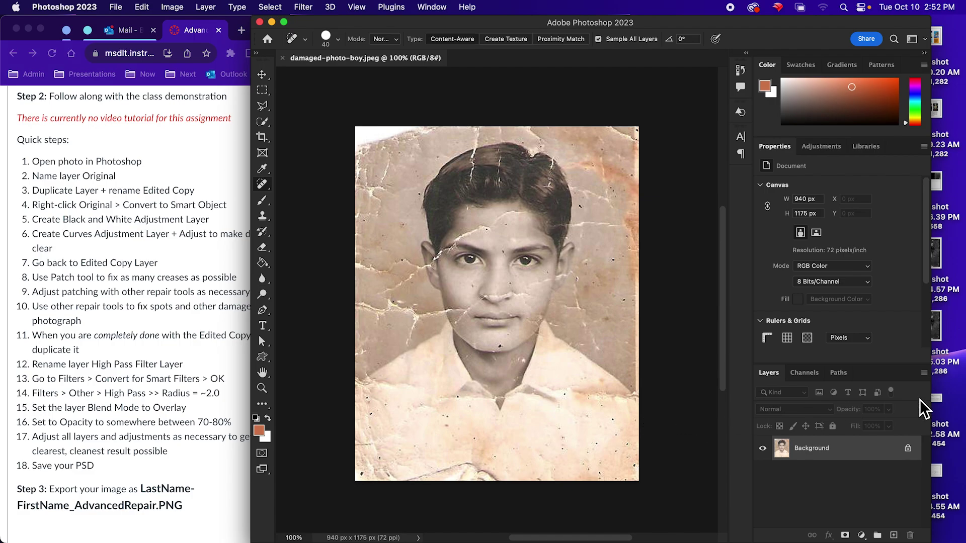
left_click_drag(934, 391, 961, 389)
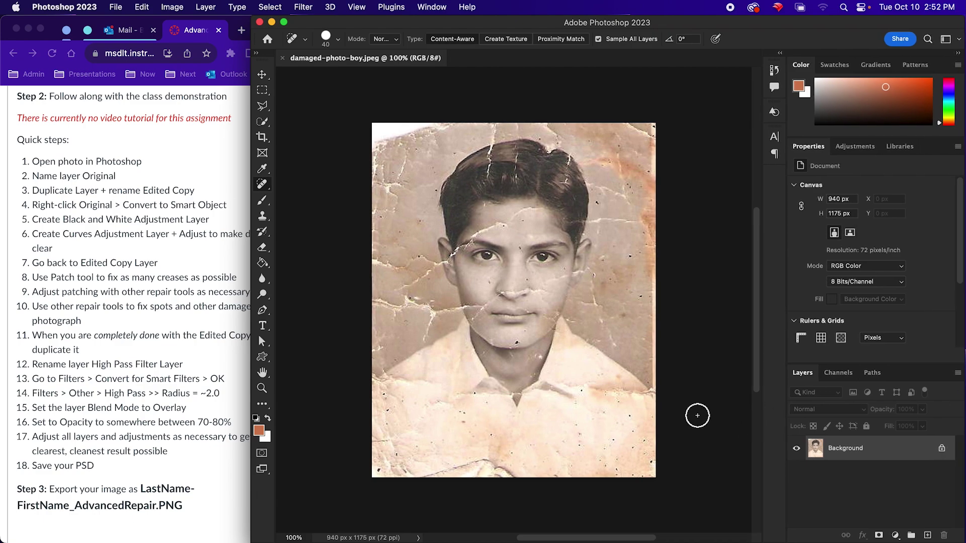
double_click(843, 450)
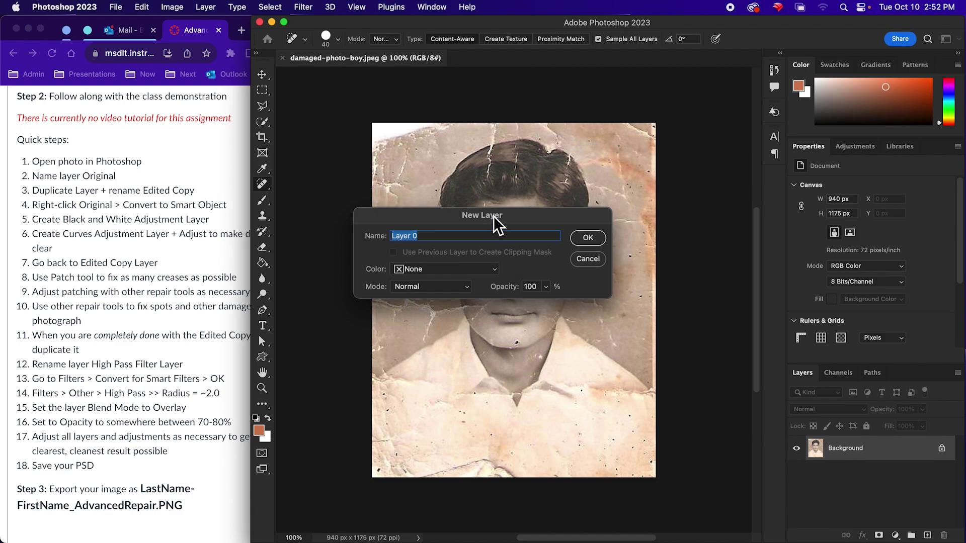
left_click_drag(493, 216, 522, 217)
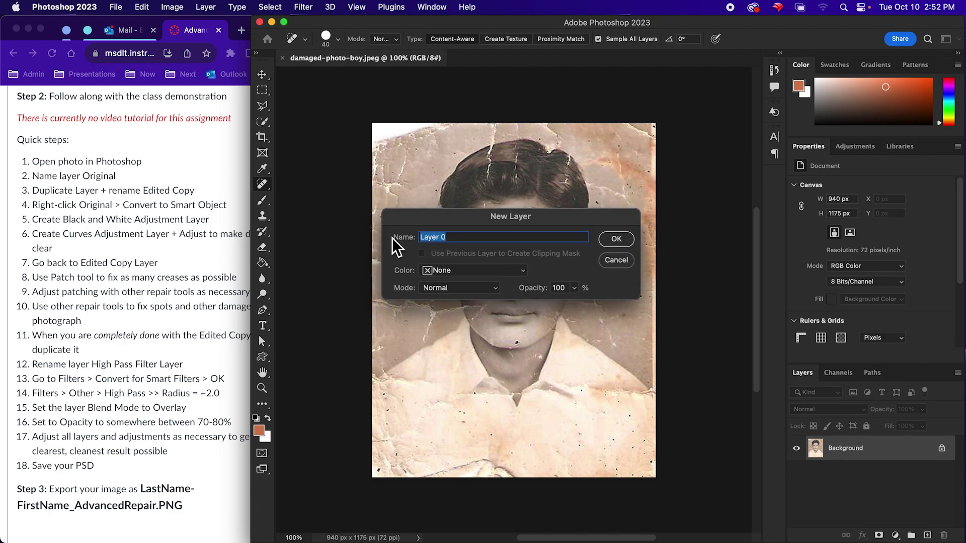
type("Original")
key("Return")
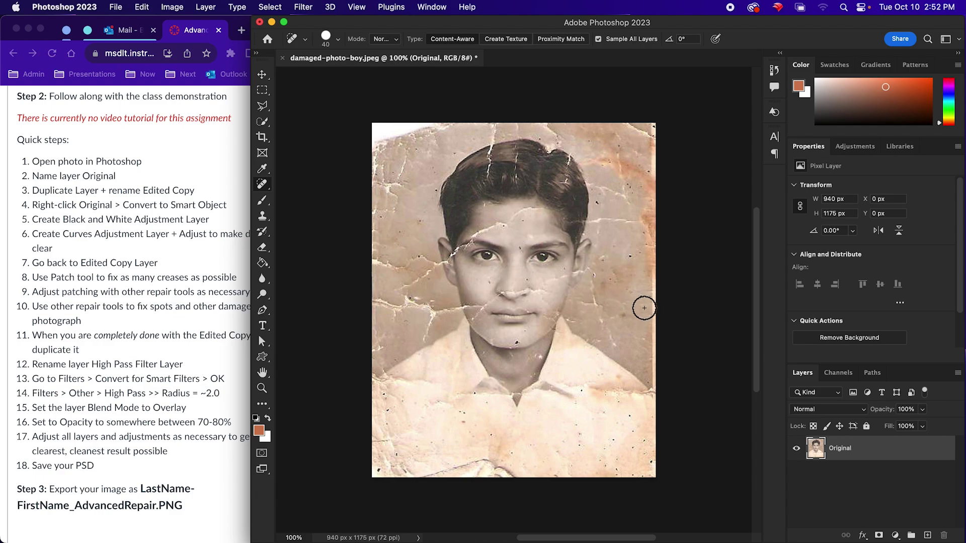
right_click(868, 455)
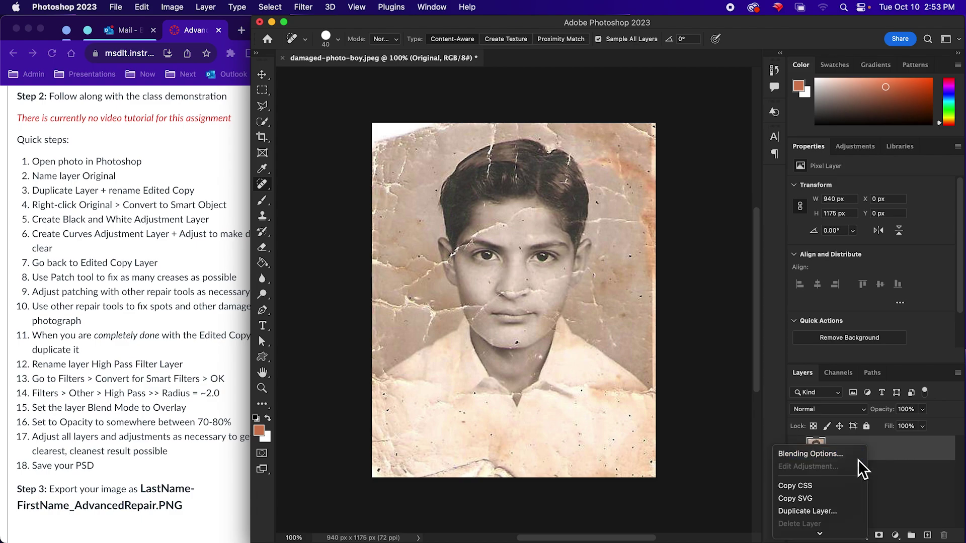
Step: Duplicate the Original layer and name the copy 'Edited Copy', fixing the typo
left_click(844, 511)
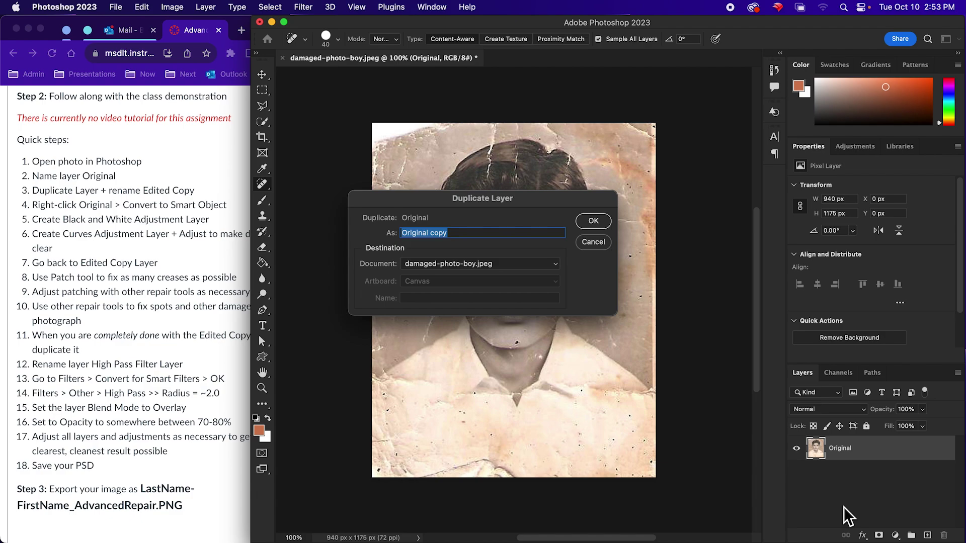
type("Edited Copt")
key("BackSpace")
type("y")
key("Return")
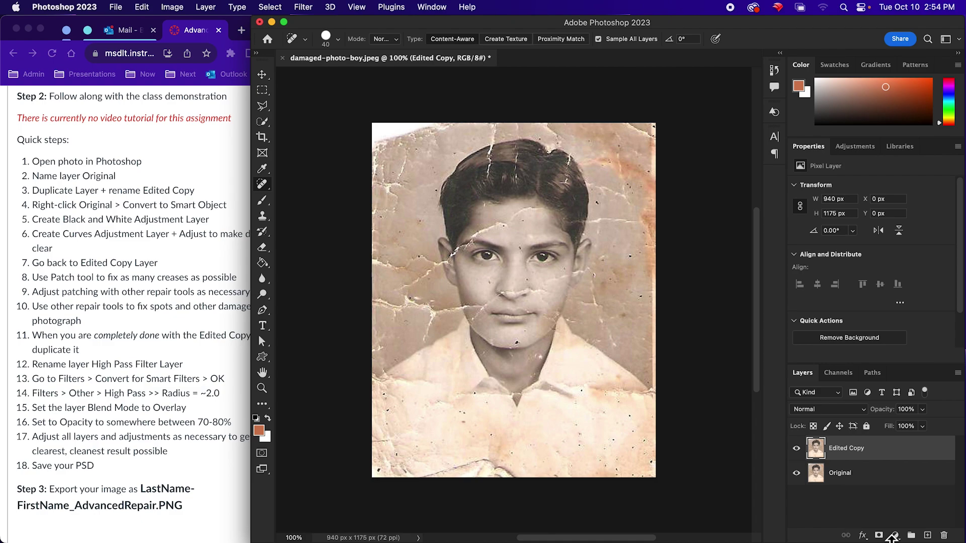
Step: Select the Original layer and convert it to a Smart Object
left_click(882, 485)
left_click(877, 482)
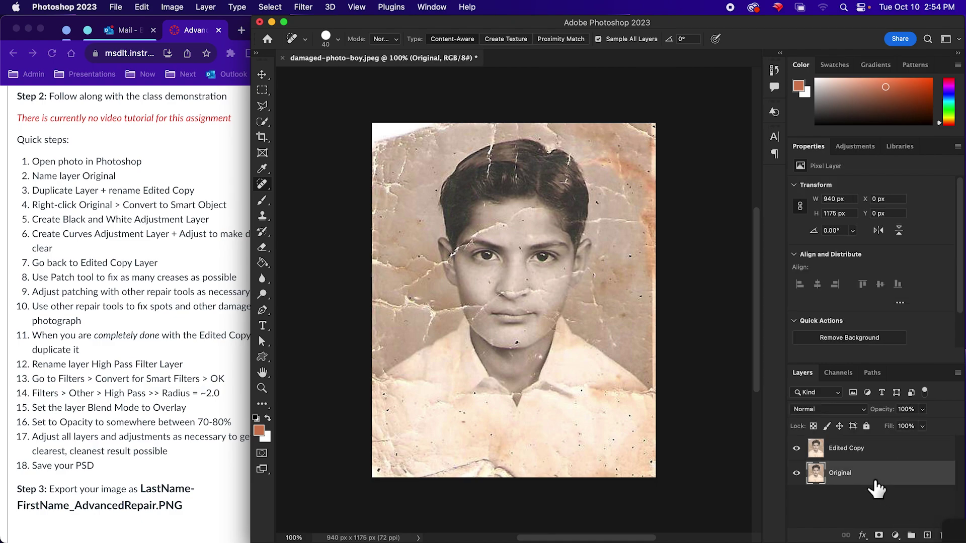
right_click(839, 477)
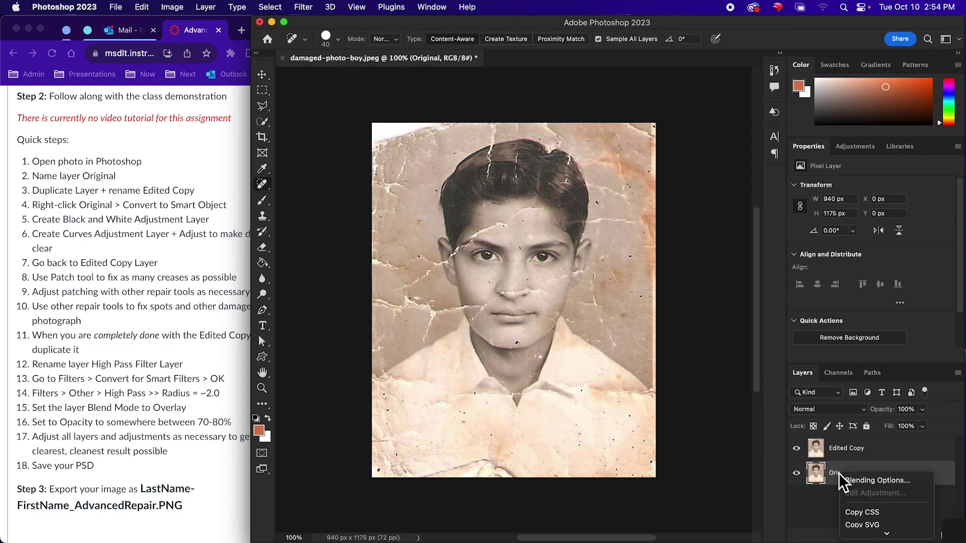
mouse_move(853, 534)
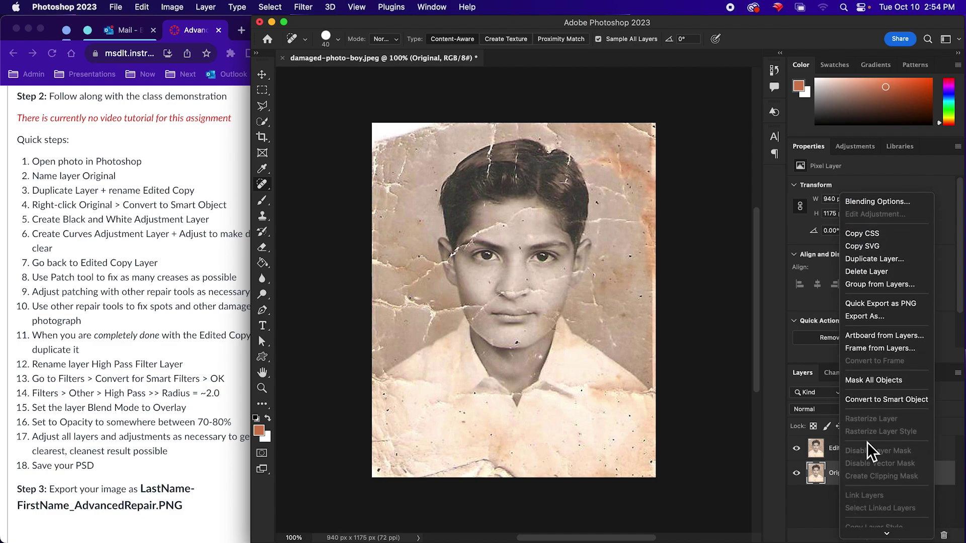
left_click(864, 400)
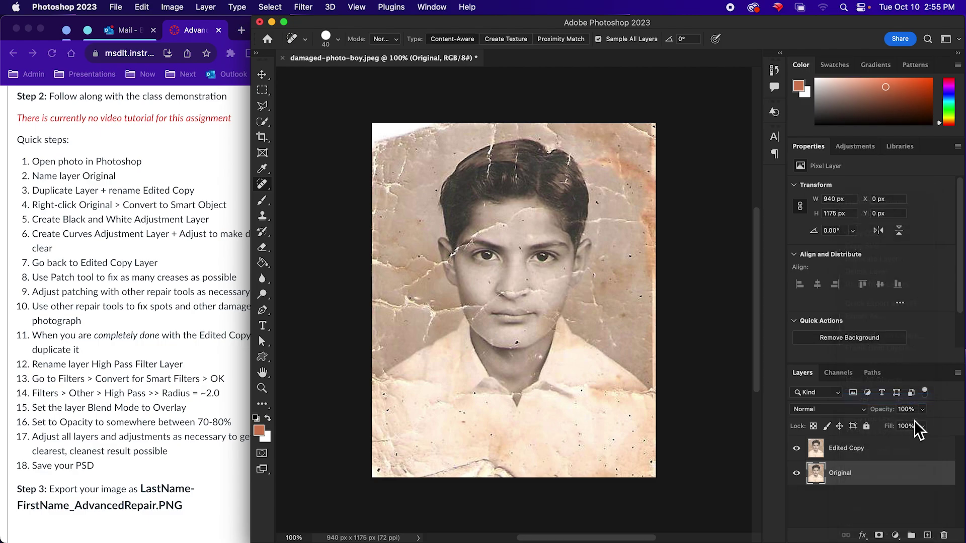
Step: Review the Original layer's options and thumbnail display menu, closing them without changes
right_click(832, 473)
scroll(862, 518, "down", 10)
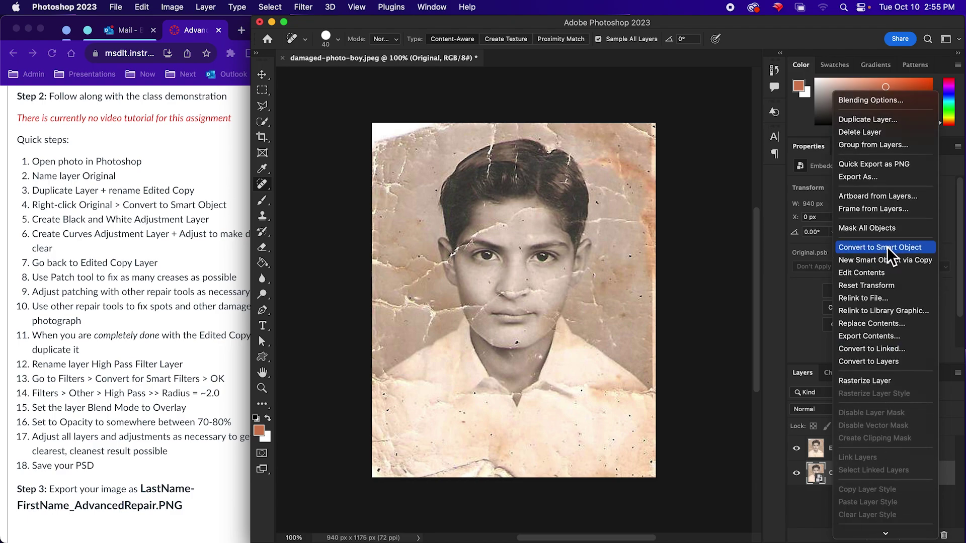
scroll(886, 523, "down", 6)
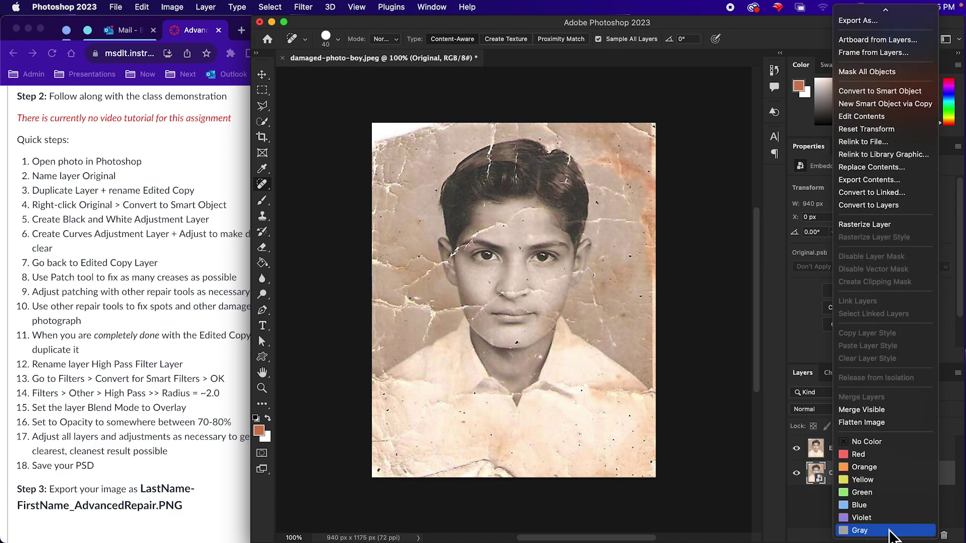
scroll(888, 106, "up", 3)
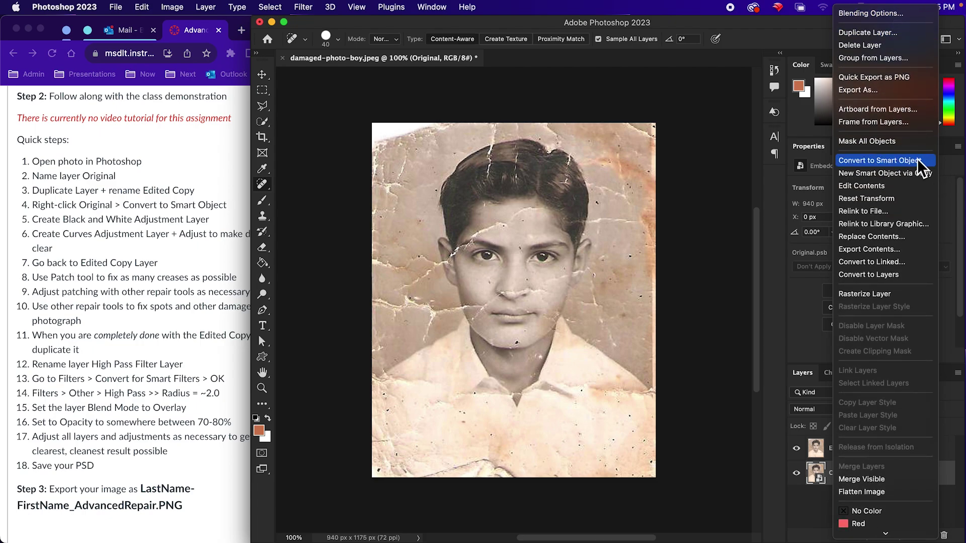
left_click(796, 511)
right_click(815, 479)
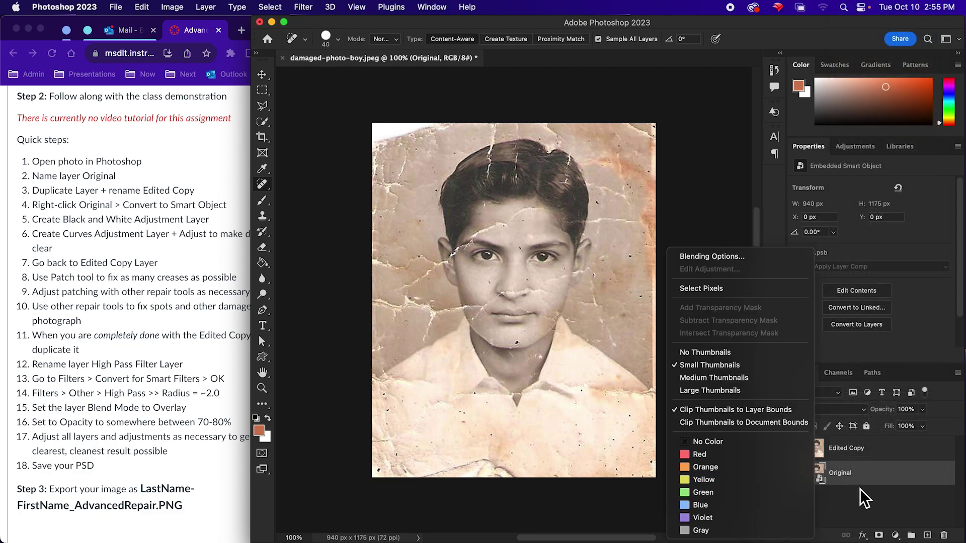
right_click(877, 500)
left_click(887, 486)
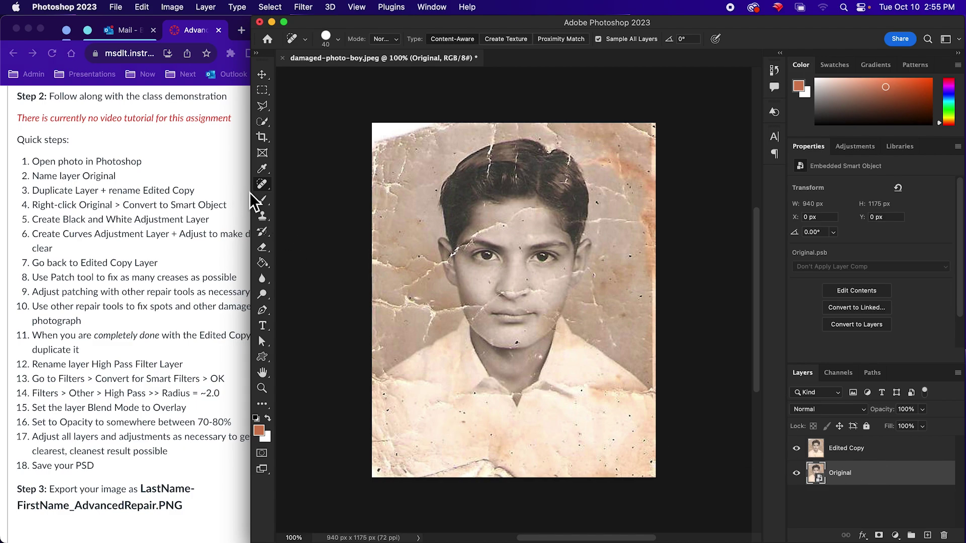
Step: Select the Brush tool in the toolbar
left_click(262, 200)
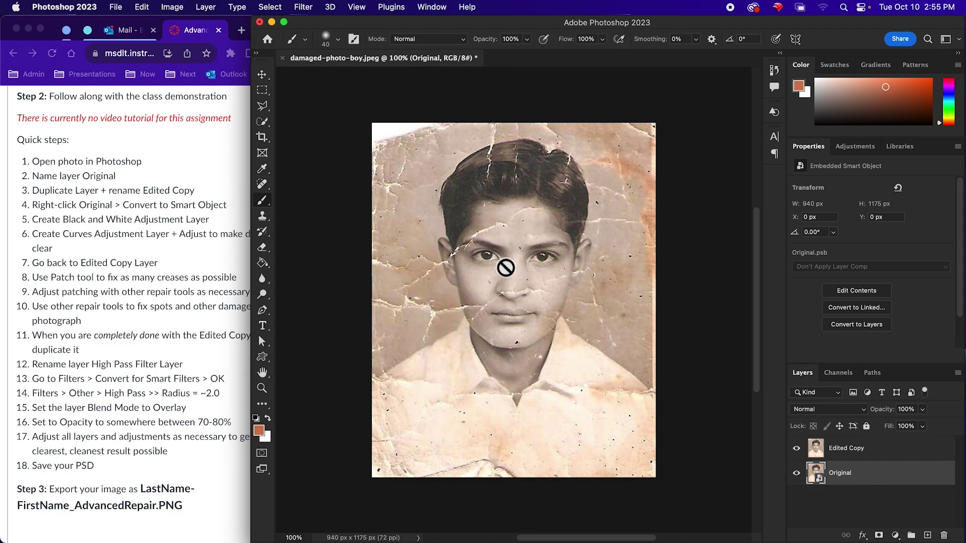
left_click(485, 210)
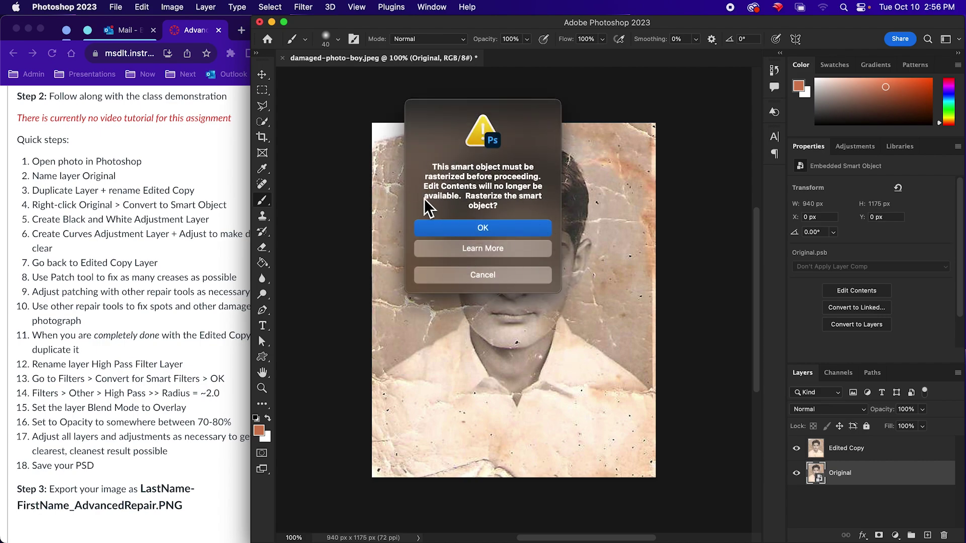
left_click(500, 277)
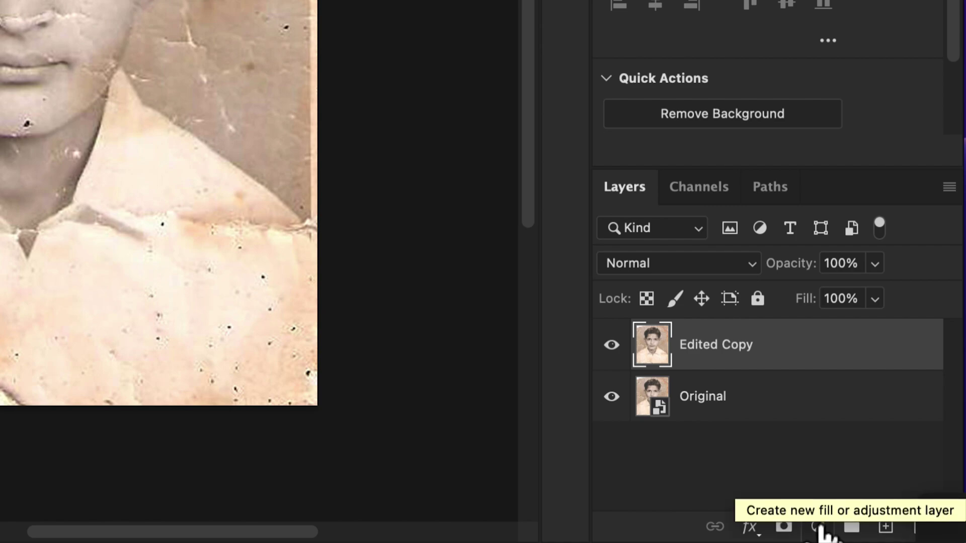
Step: Add a Black & White adjustment layer above Edited Copy and keep it selected
left_click(819, 527)
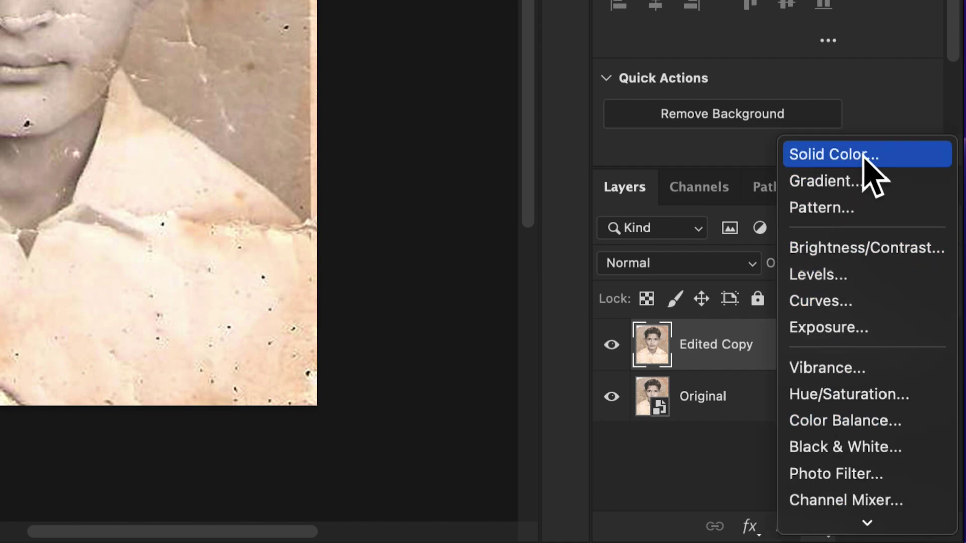
left_click(880, 448)
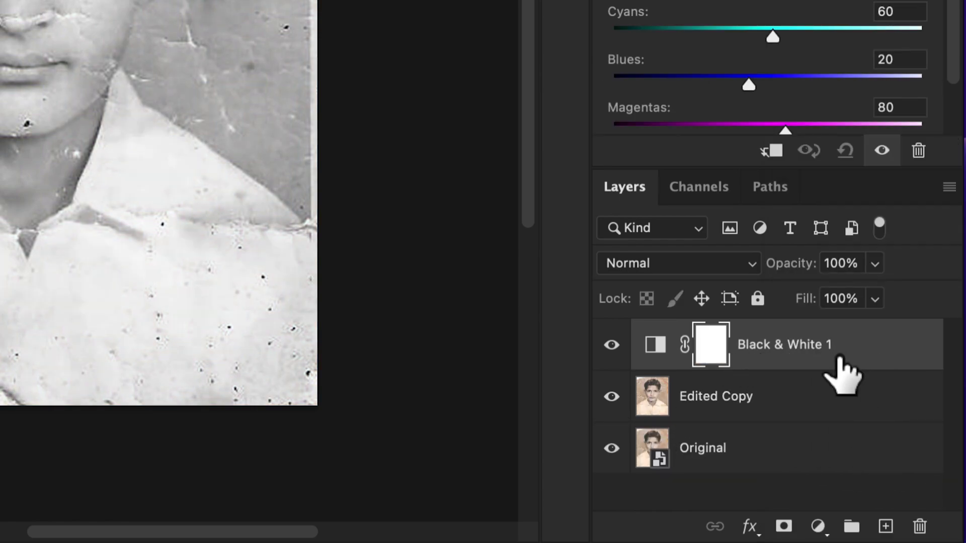
left_click(774, 400)
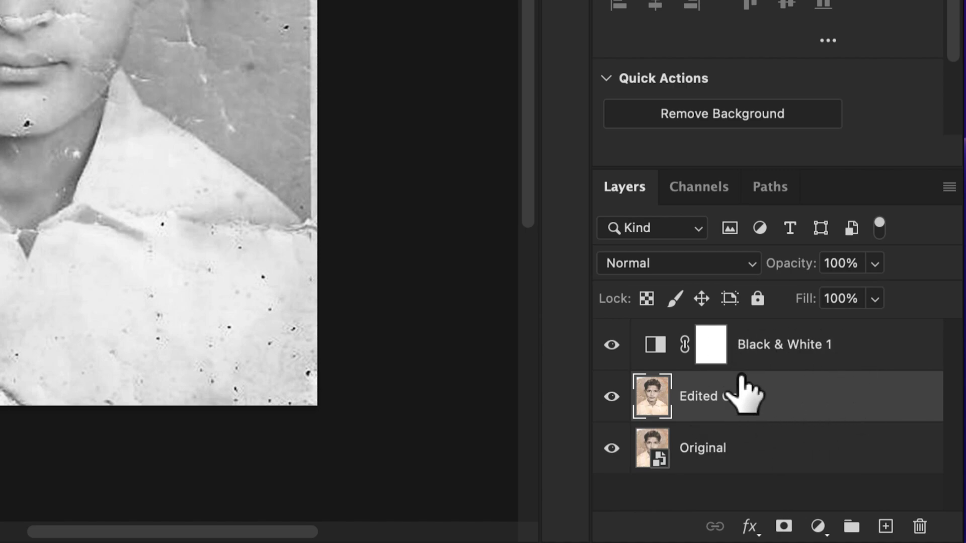
left_click(816, 357)
Step: Open the Layer Style settings for Black & White 1, leaving its name unchanged
double_click(820, 345)
left_click(867, 370)
double_click(868, 369)
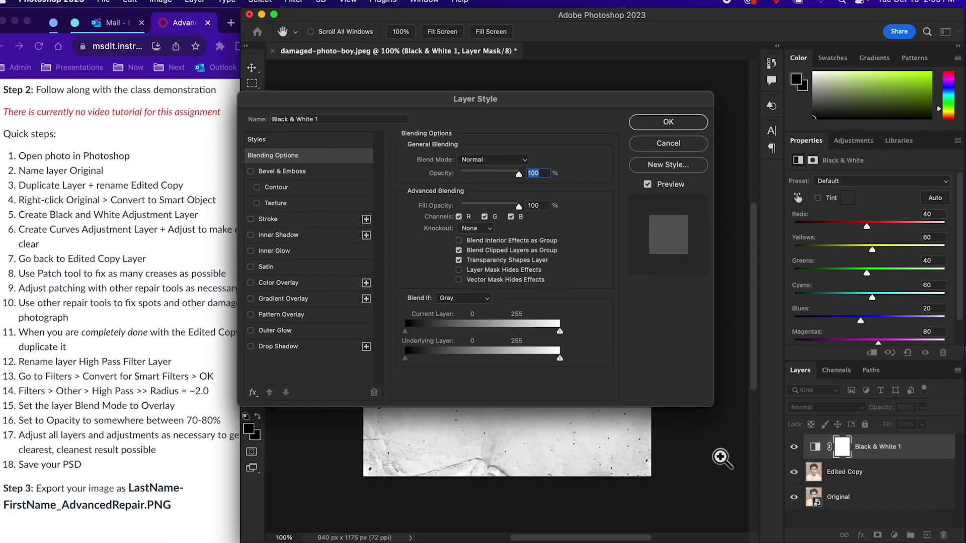
Step: Cancel Layer Style, then move Black & White 1 below Edited Copy and back on top
left_click(677, 145)
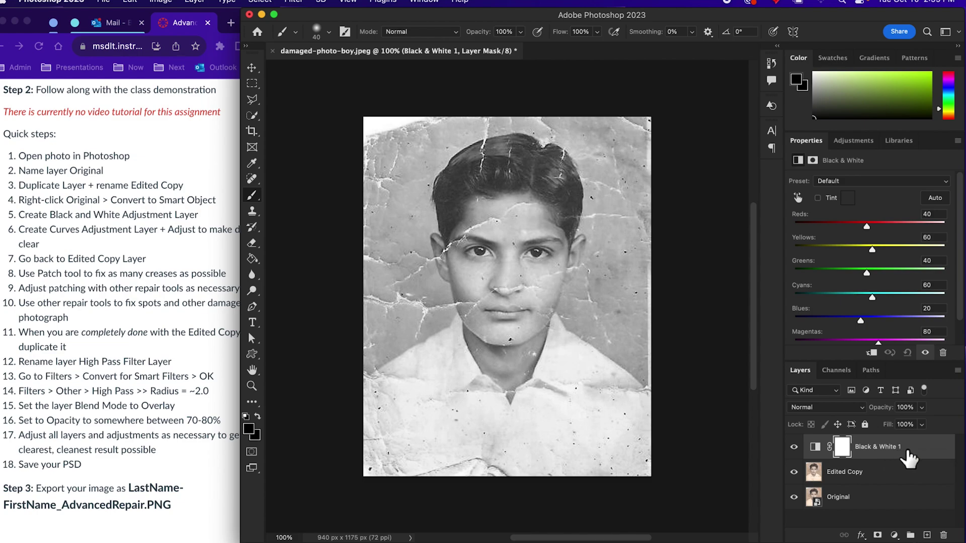
left_click_drag(909, 457, 905, 471)
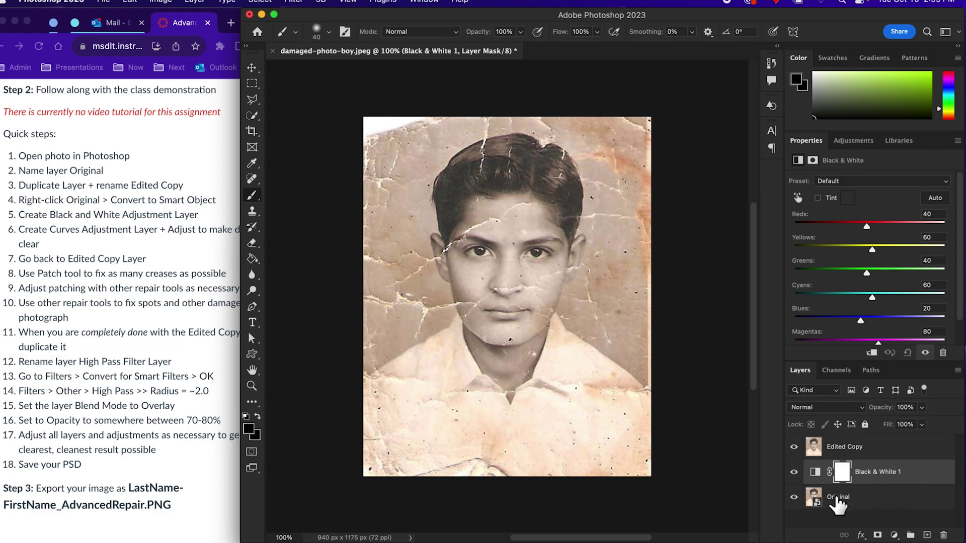
left_click_drag(910, 472, 926, 445)
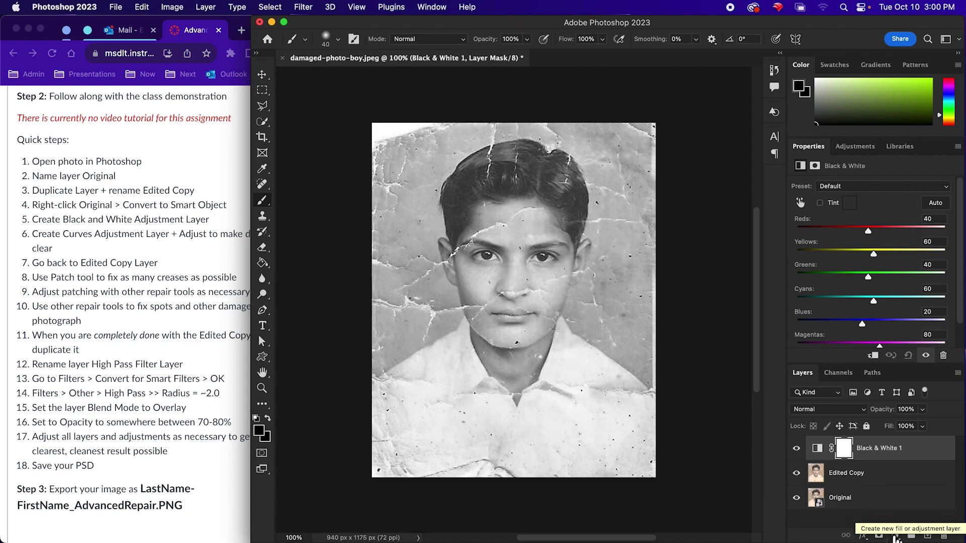
Step: Add a Curves adjustment layer above Black & White 1, closing the reopened adjustment menu
left_click(895, 536)
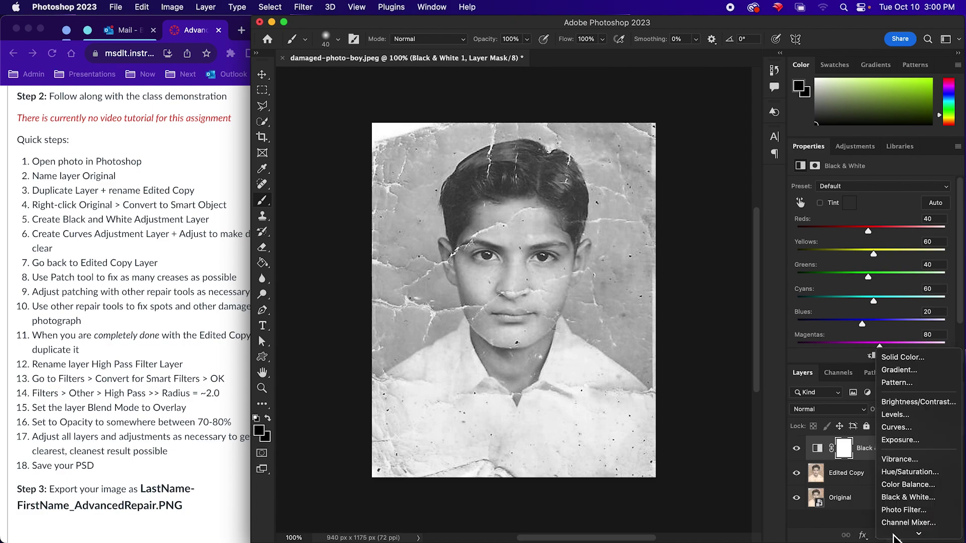
scroll(895, 537, "down", 5)
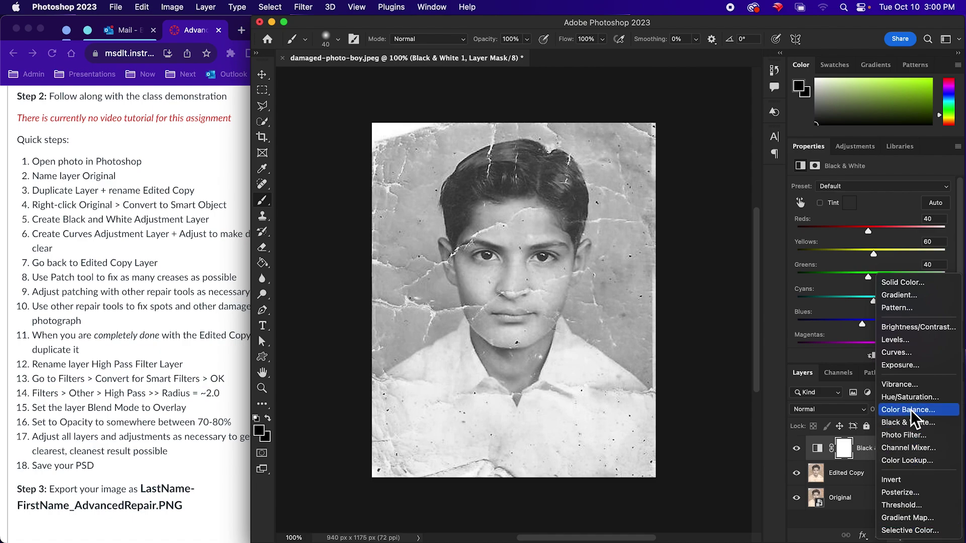
left_click(930, 354)
left_click(881, 535)
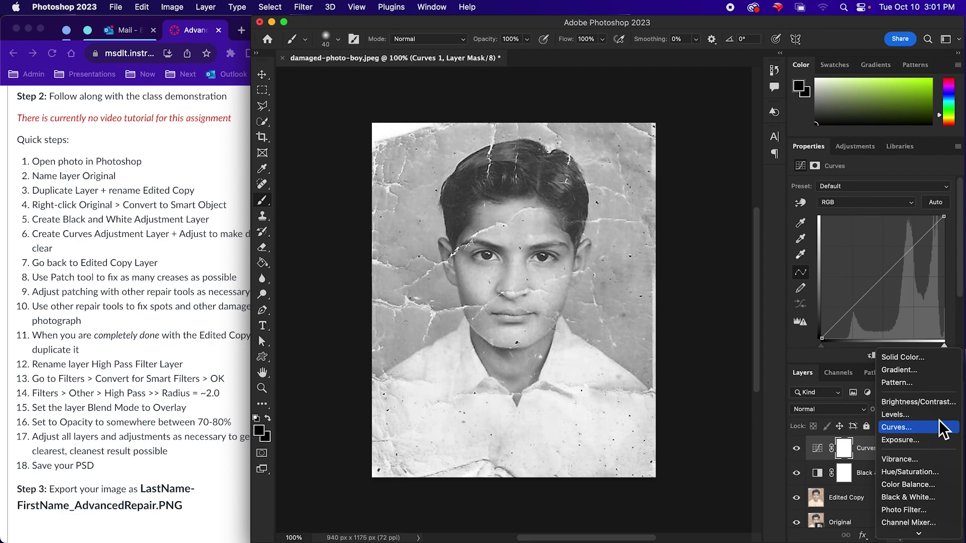
left_click(859, 450)
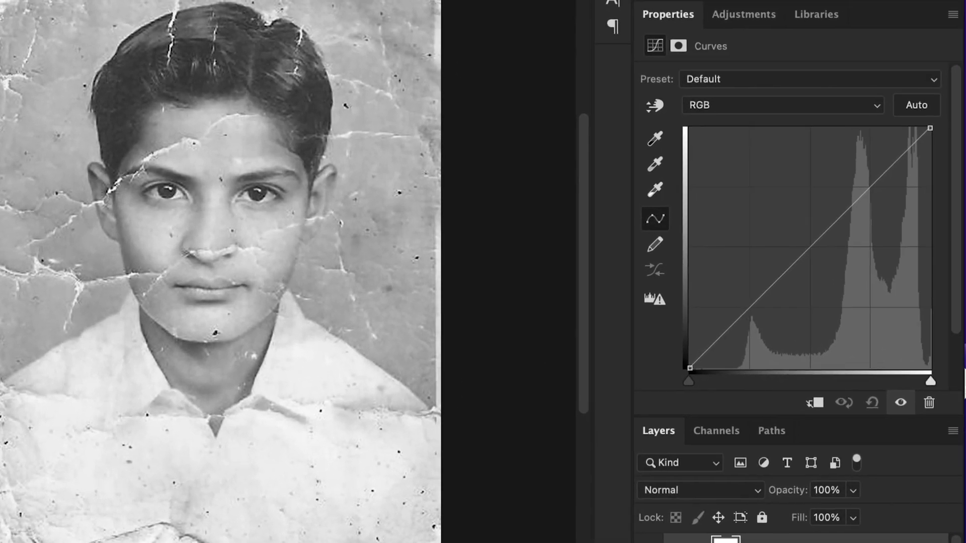
Step: Bend the Curves 1 RGB curve into an S-shape with a lifted top and lowered shadow point
left_click_drag(285, 281, 465, 298)
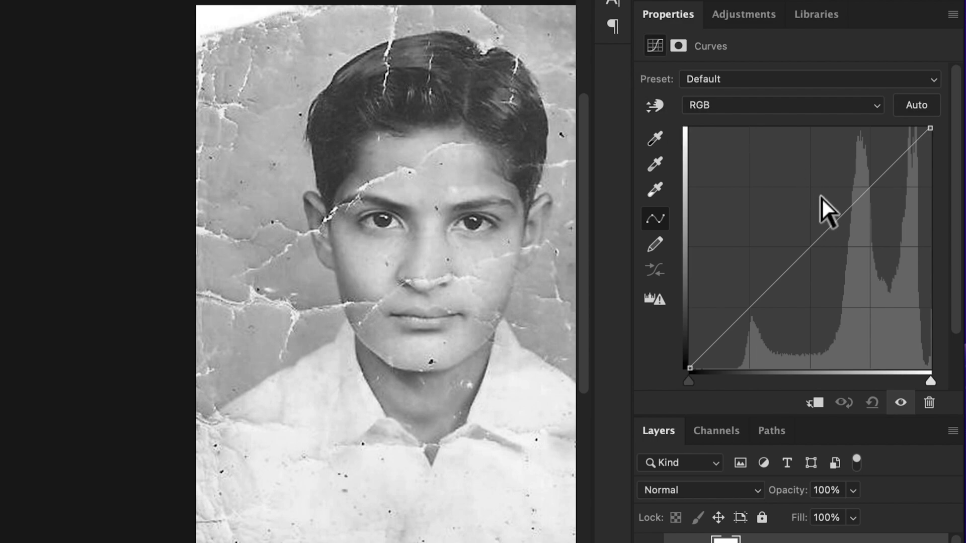
left_click_drag(828, 209, 833, 178)
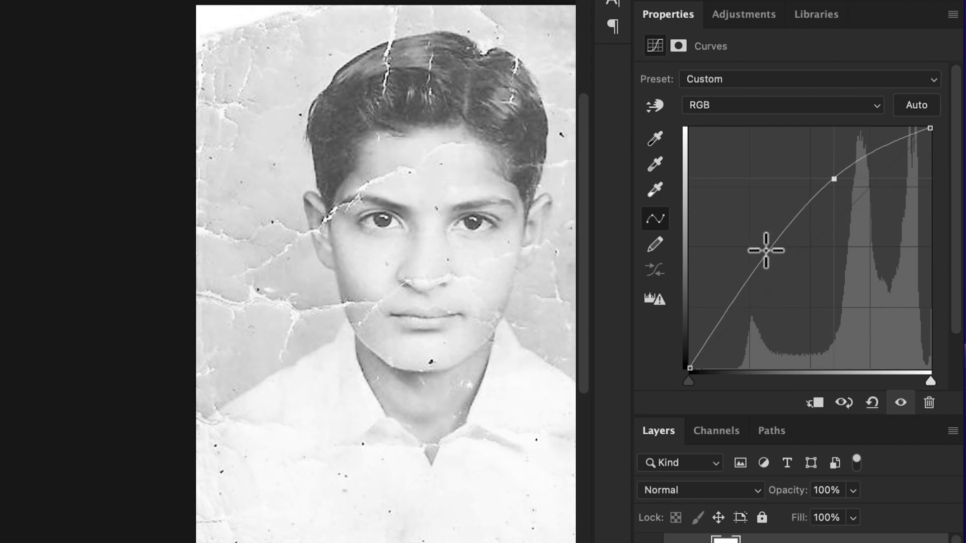
left_click_drag(777, 240, 795, 262)
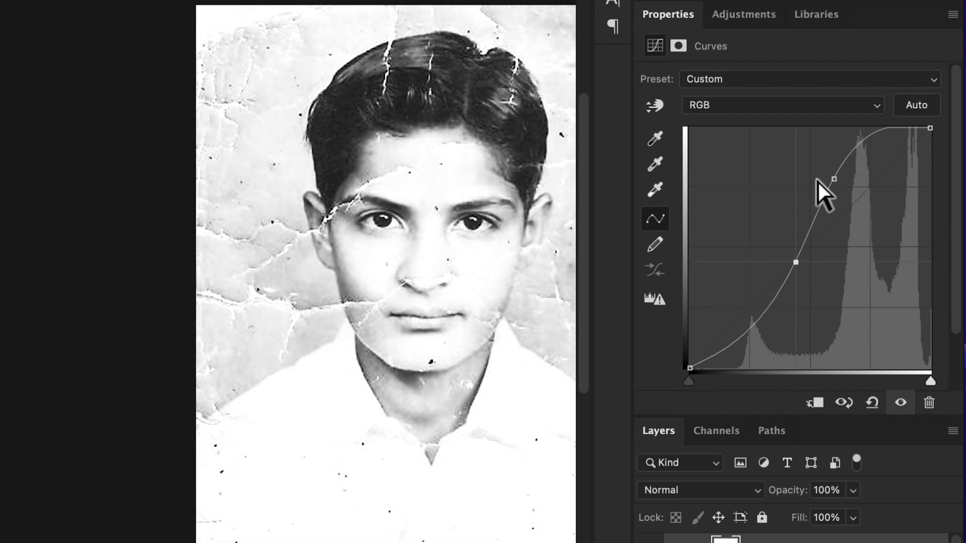
left_click_drag(827, 176, 828, 201)
left_click_drag(795, 258, 809, 259)
mouse_move(776, 291)
left_mouse_down()
mouse_move(791, 306)
mouse_move(789, 297)
left_mouse_up()
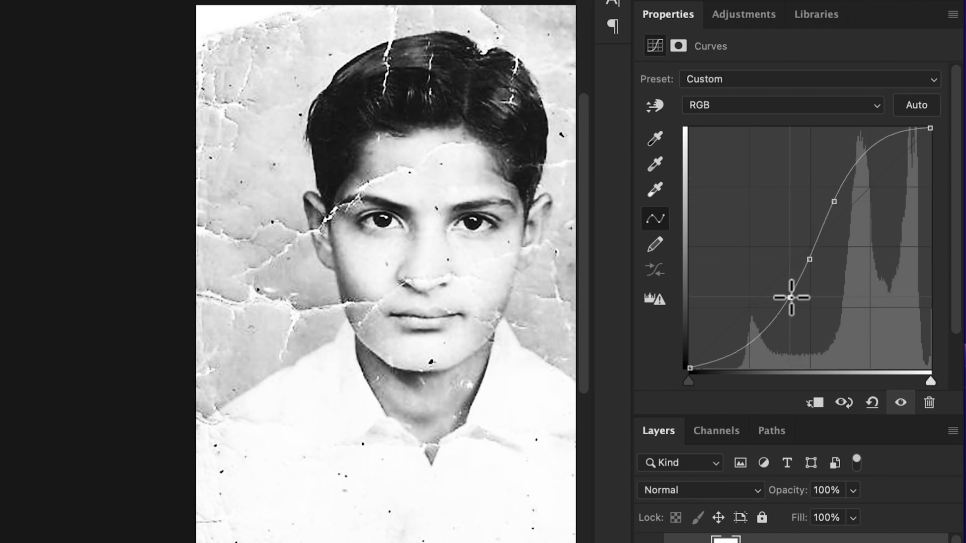
left_click_drag(834, 200, 841, 187)
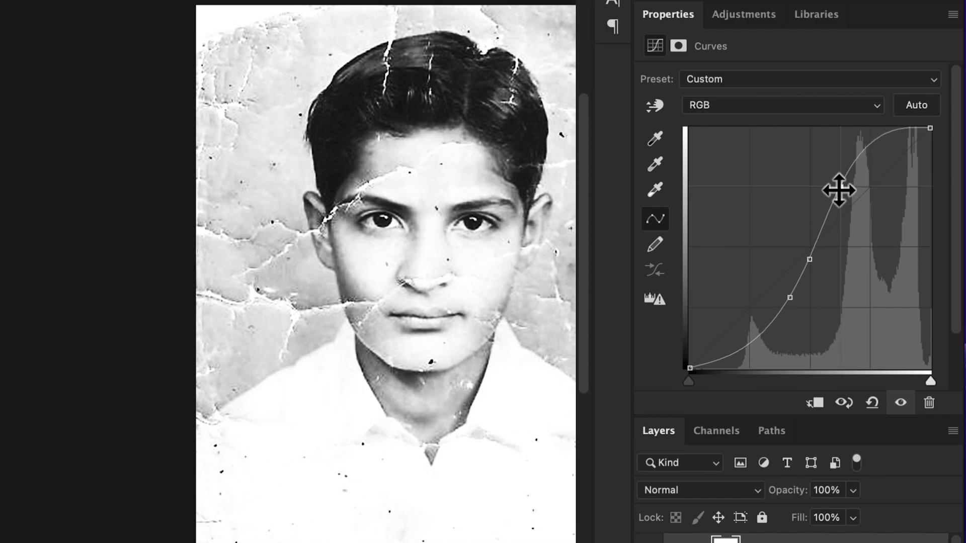
left_click_drag(810, 264, 812, 241)
Step: Fine-tune the S-curve by deepening shadows, raising highlights and lifting the midtone point
left_click_drag(840, 186, 843, 176)
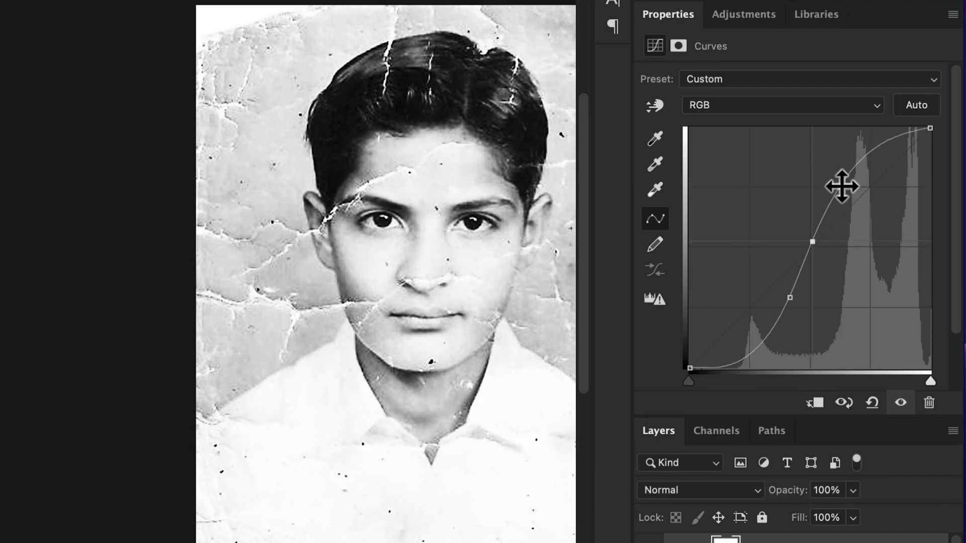
left_click_drag(790, 297, 774, 317)
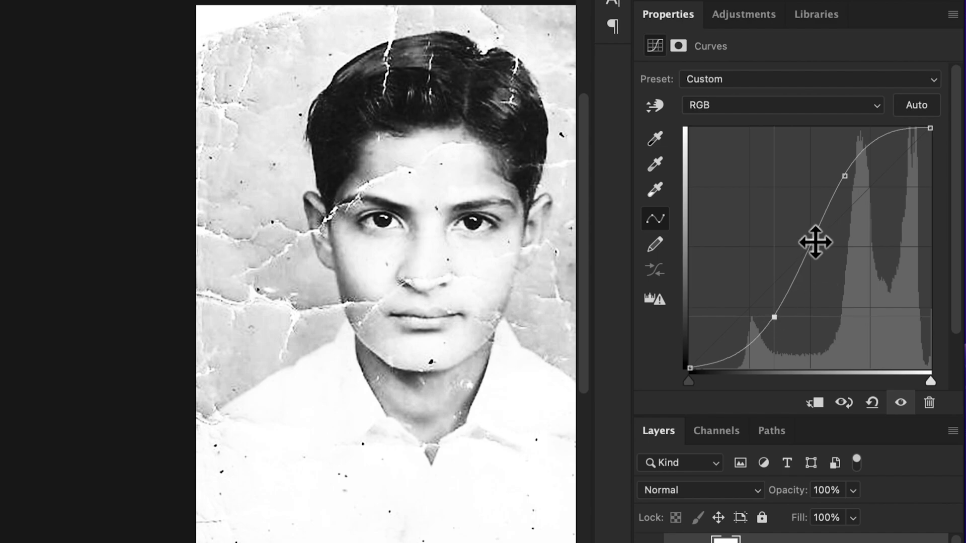
left_click_drag(810, 249, 808, 250)
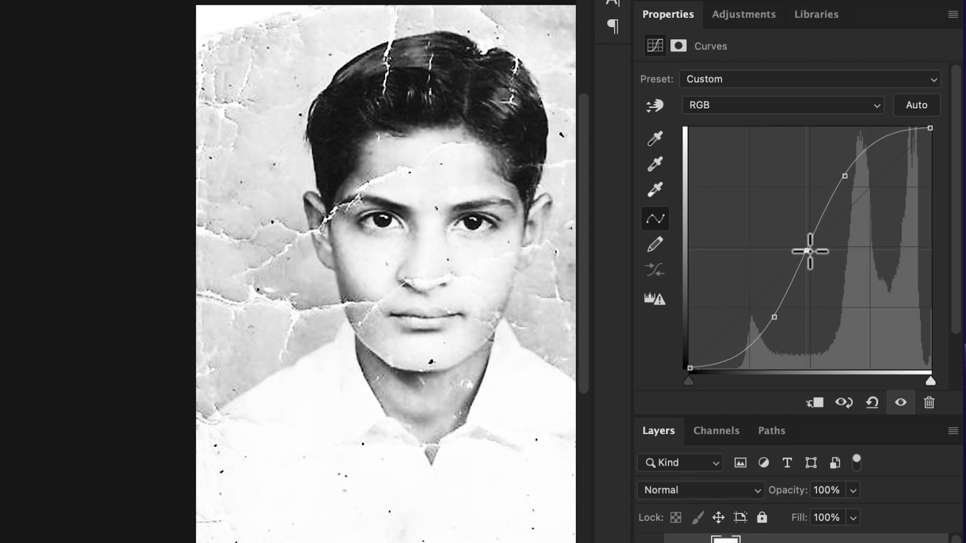
left_click_drag(844, 176, 855, 191)
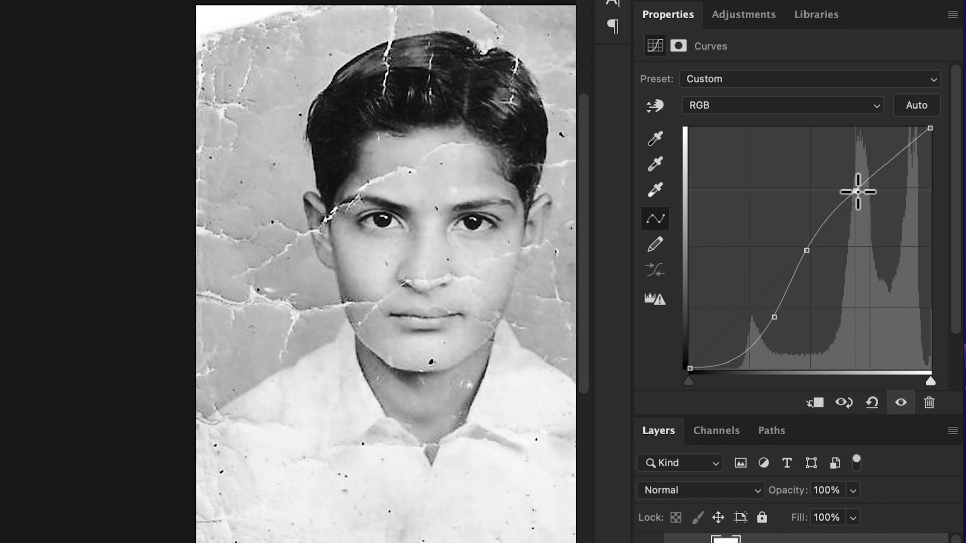
left_click_drag(774, 319, 772, 327)
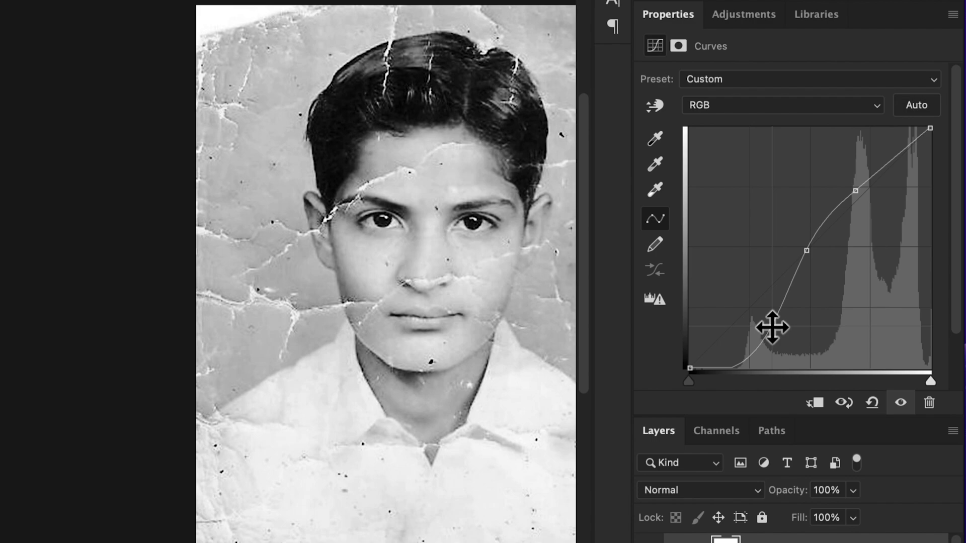
left_click_drag(774, 329, 772, 328)
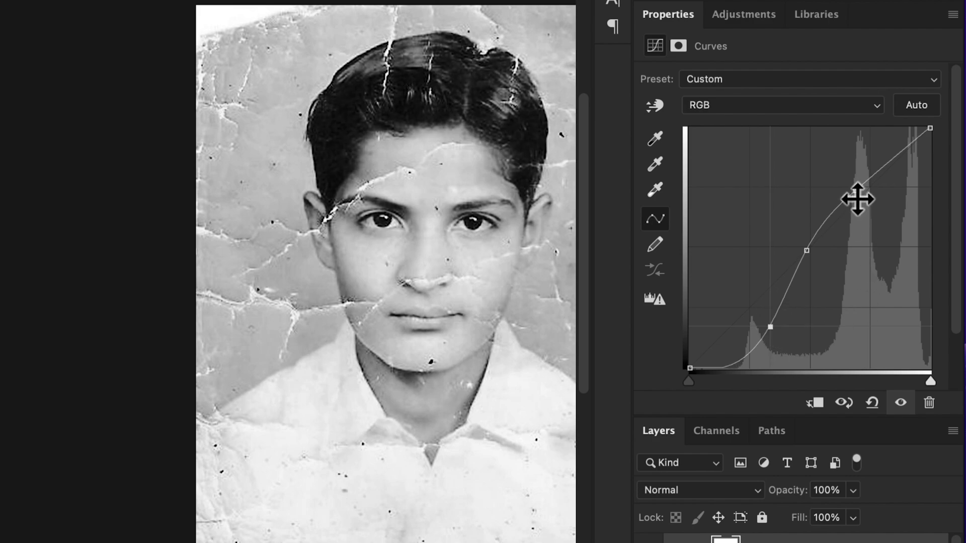
left_click_drag(858, 194, 857, 187)
left_click(807, 249)
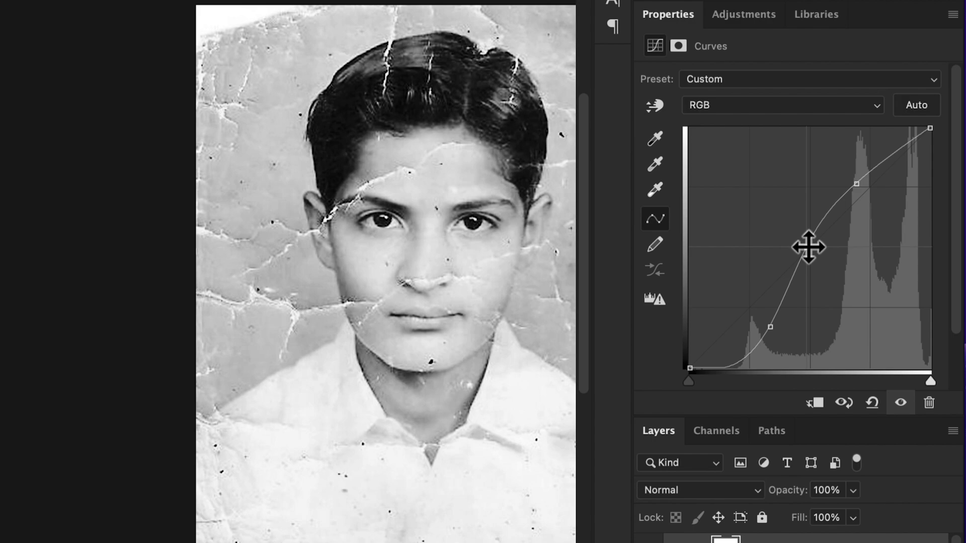
left_click_drag(807, 247, 806, 244)
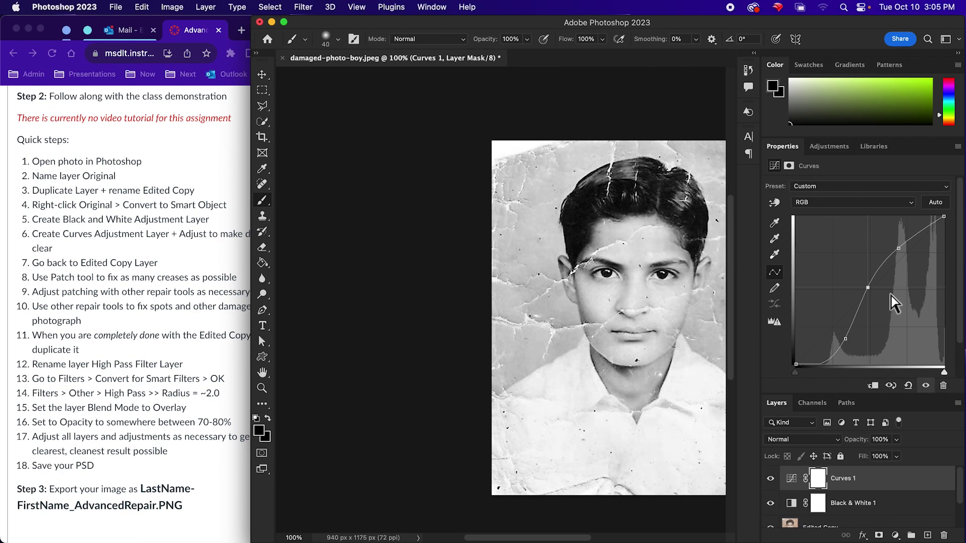
Step: Shift the photo view and select the Edited Copy layer in the Layers panel
left_click_drag(662, 289, 554, 276)
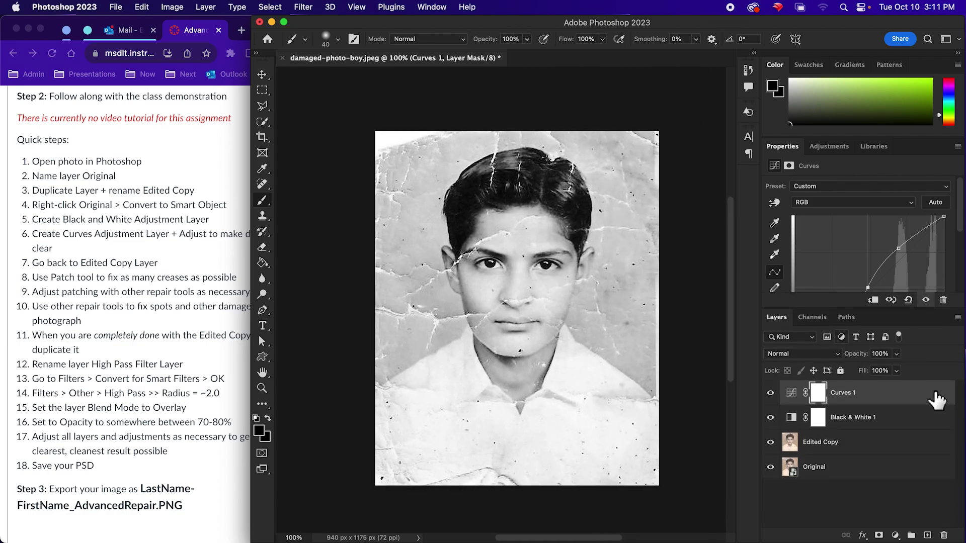
left_click(850, 444)
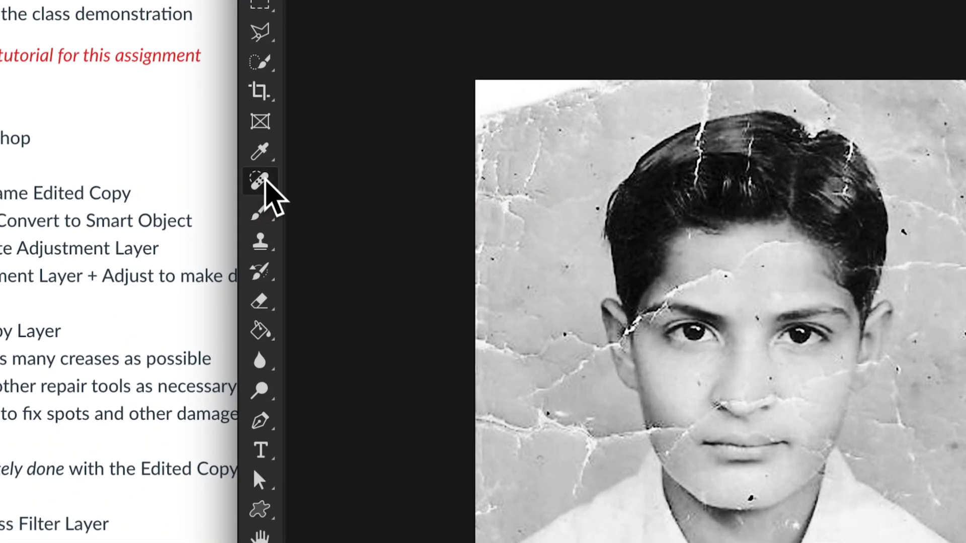
Step: Use the Patch Tool to cover the crease left of the face with clean paper from above
right_click(265, 181)
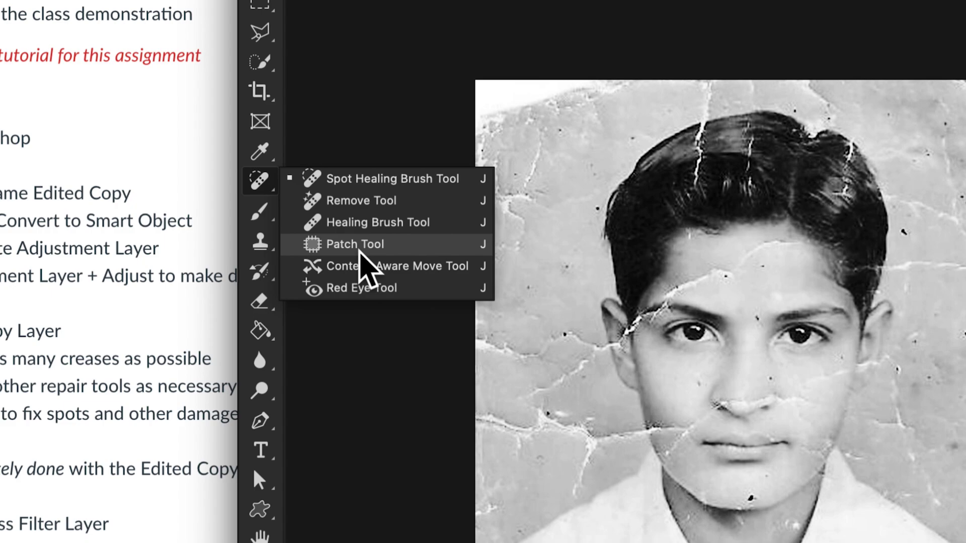
left_click(362, 248)
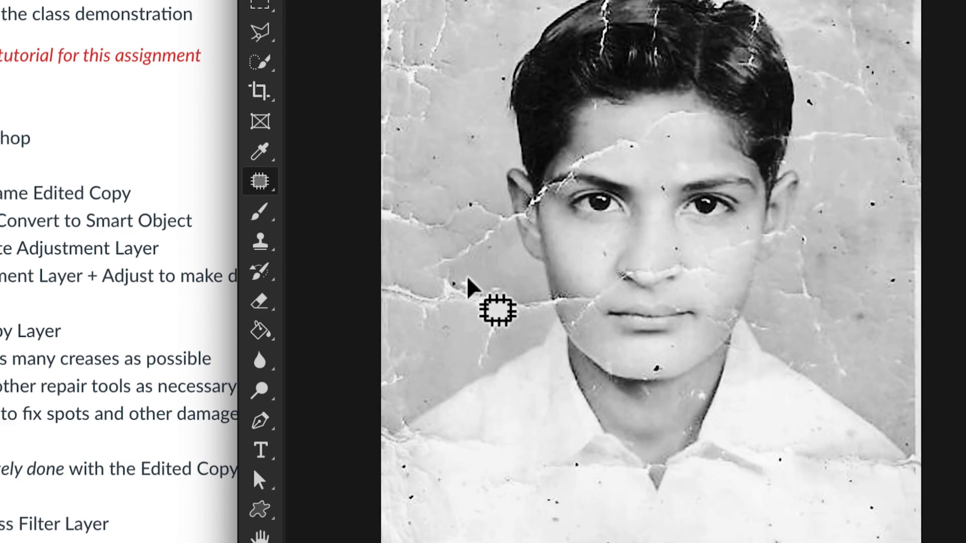
mouse_move(461, 278)
left_mouse_down()
mouse_move(427, 283)
mouse_move(383, 277)
mouse_move(383, 296)
mouse_move(421, 314)
mouse_move(477, 315)
mouse_move(474, 354)
mouse_move(486, 366)
mouse_move(508, 304)
mouse_move(504, 289)
mouse_move(457, 282)
left_mouse_up()
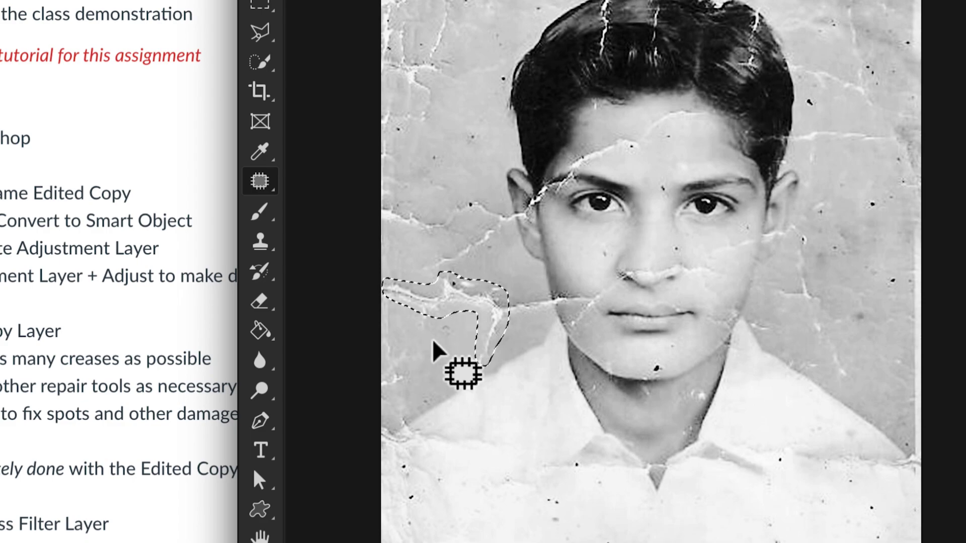
left_click_drag(483, 306, 472, 135)
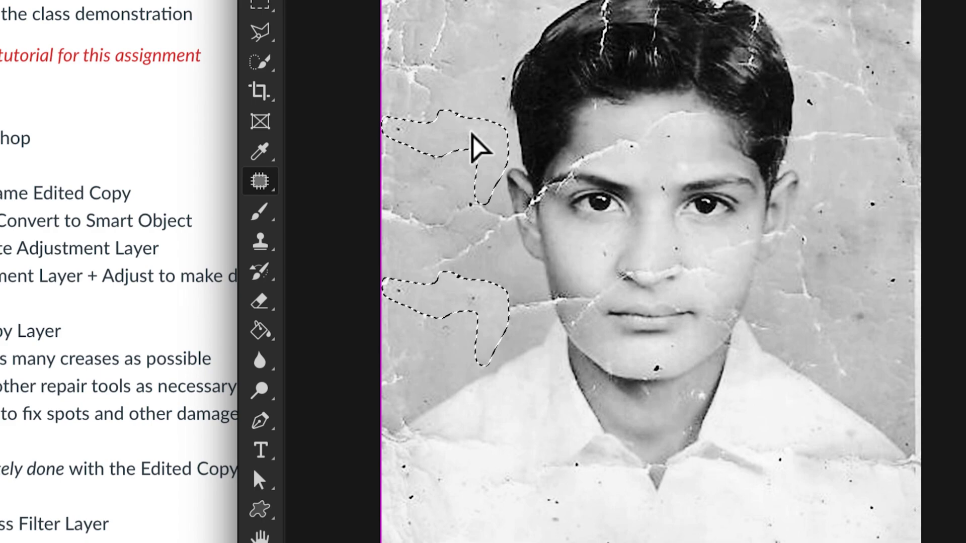
key("ctrl+z")
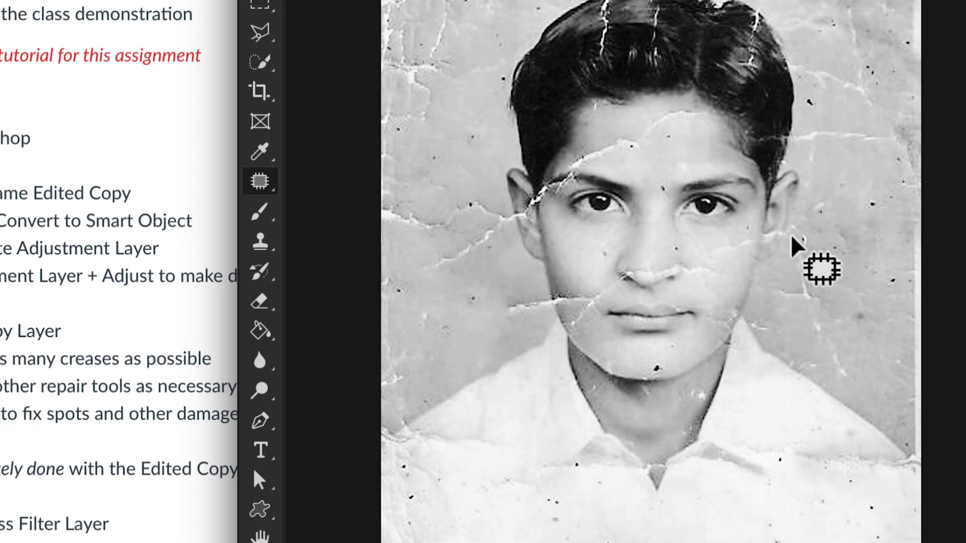
Step: Pan the view so the photo's top edge is visible
key("space")
left_click_drag(815, 222, 815, 338)
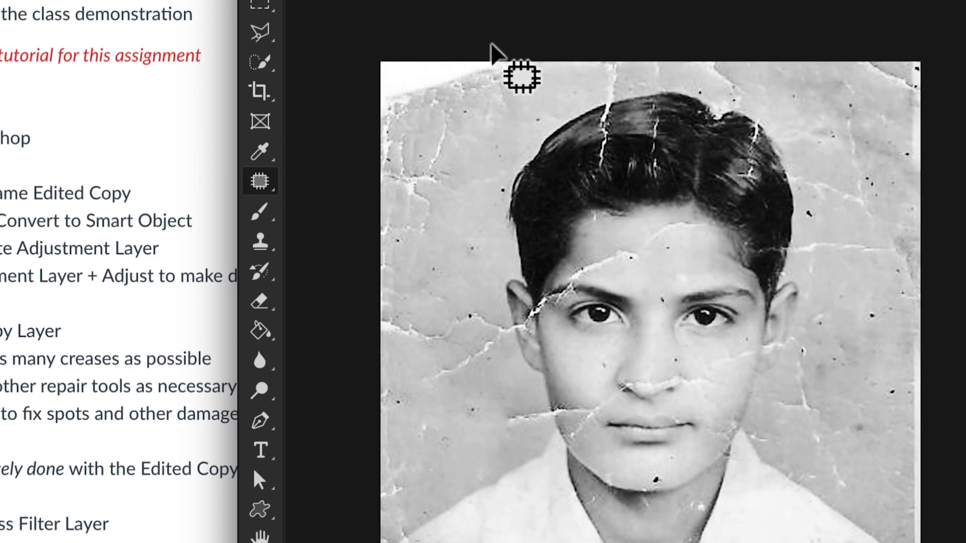
Step: Patch the torn top-left edge with clean paper and clear the selection
mouse_move(543, 66)
left_mouse_down()
mouse_move(401, 108)
mouse_move(380, 109)
mouse_move(366, 90)
left_mouse_up()
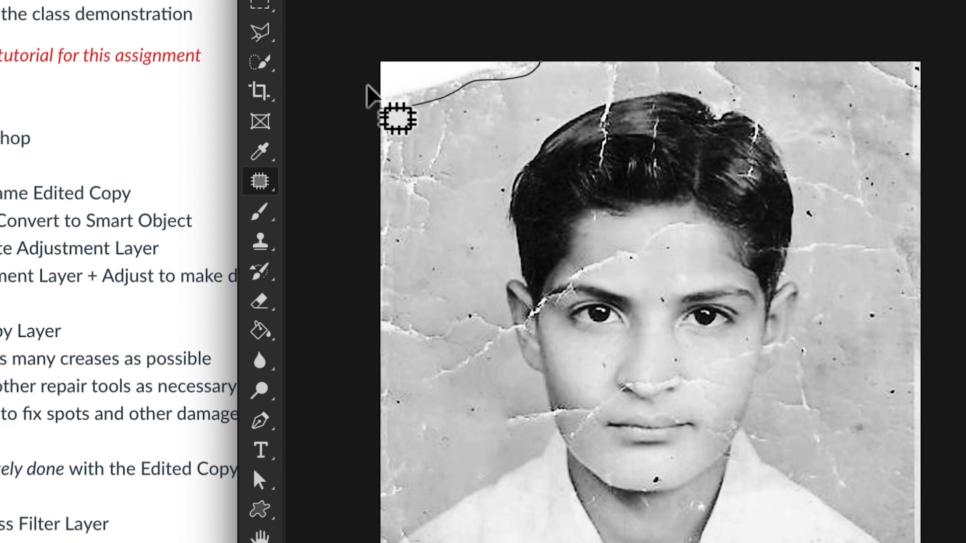
left_click_drag(538, 51, 539, 55)
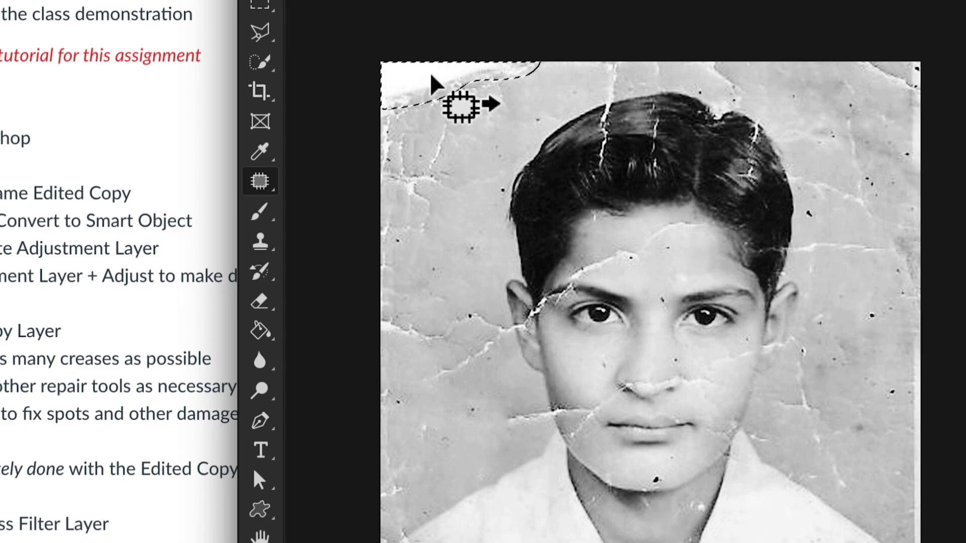
left_click_drag(432, 76, 803, 80)
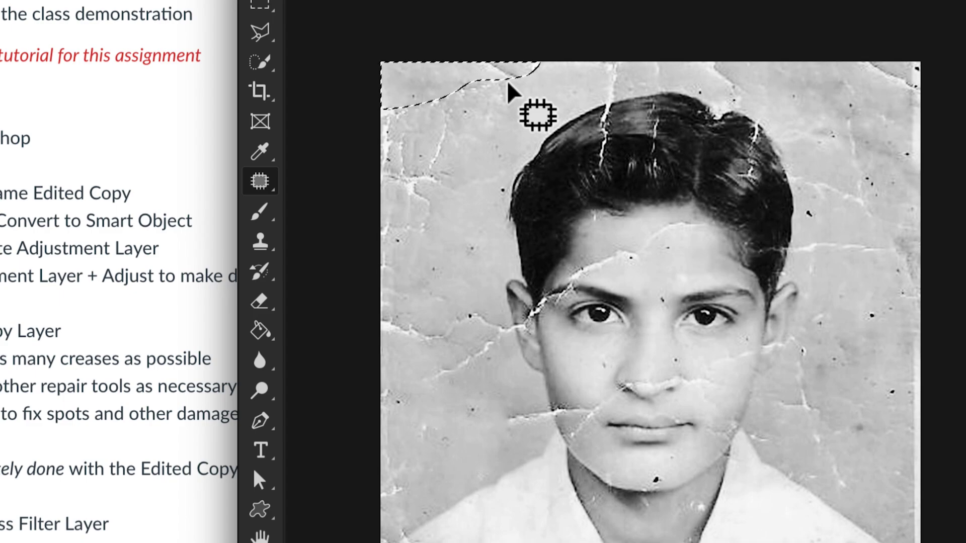
left_click(513, 130)
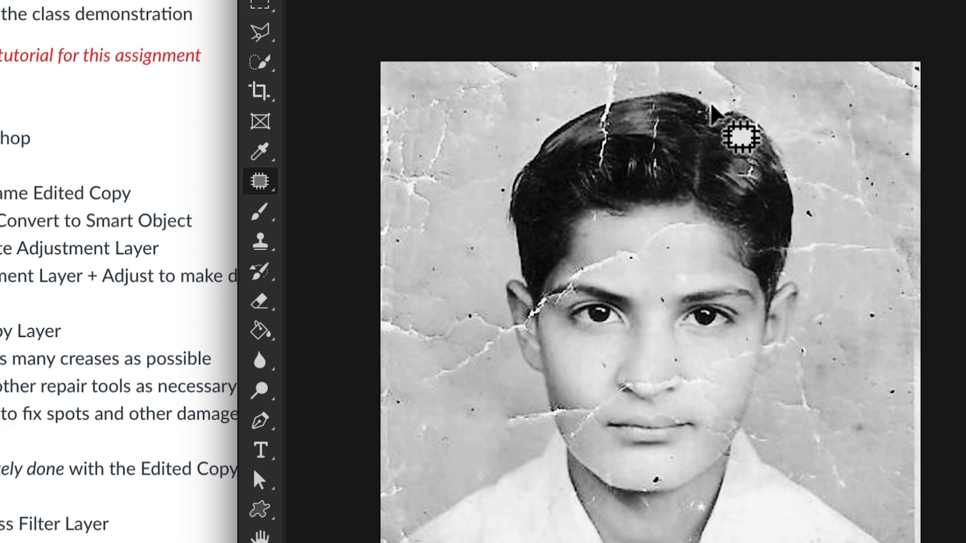
Step: Patch the damaged top-right corner onto clean paper and deselect
mouse_move(535, 81)
left_mouse_down()
mouse_move(499, 83)
mouse_move(539, 69)
mouse_move(510, 62)
left_mouse_up()
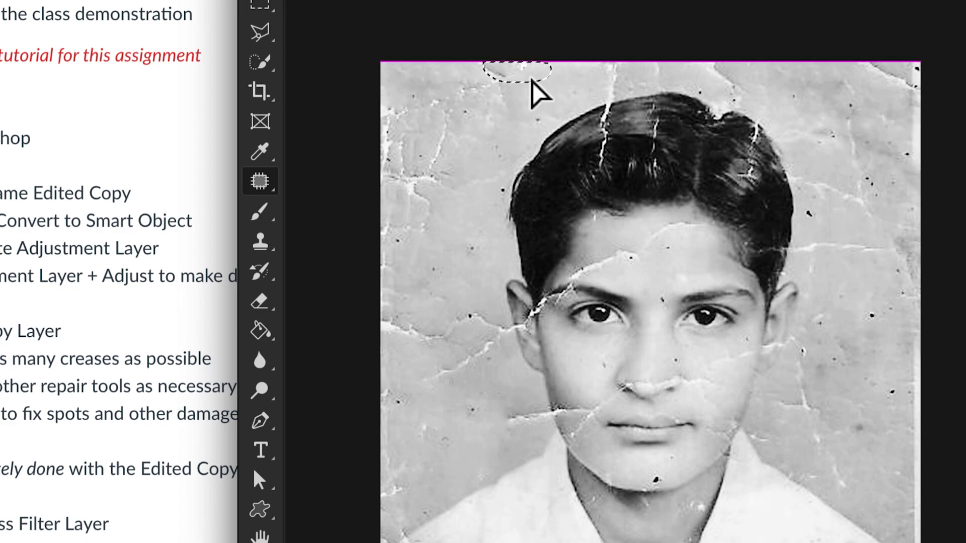
mouse_move(862, 65)
left_mouse_down()
mouse_move(907, 88)
mouse_move(928, 84)
mouse_move(907, 53)
mouse_move(856, 59)
mouse_move(878, 80)
mouse_move(847, 85)
mouse_move(873, 86)
left_mouse_up()
scroll(873, 86, "down", 3)
mouse_move(443, 271)
left_mouse_down()
mouse_move(417, 294)
mouse_move(416, 311)
mouse_move(474, 282)
mouse_move(479, 323)
left_mouse_up()
key("ctrl+d")
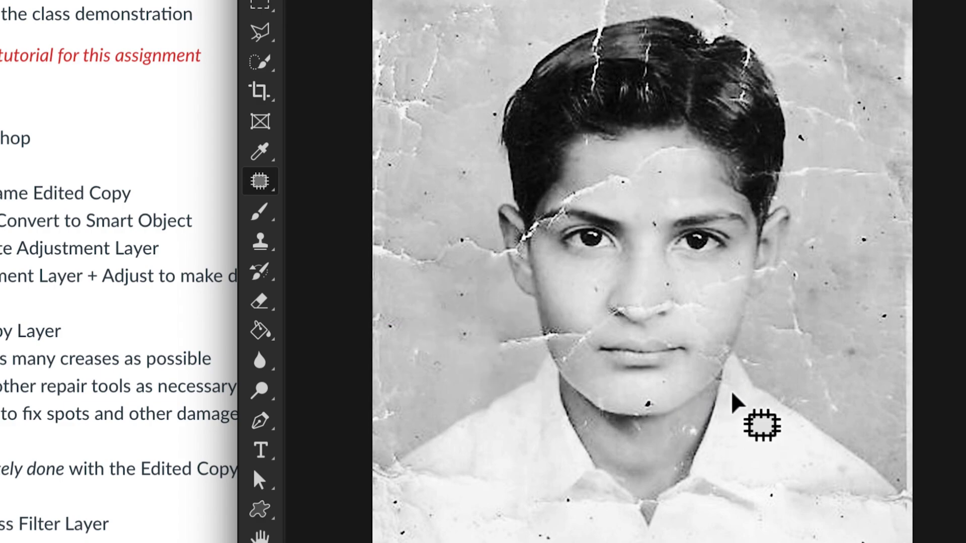
Step: Outline the damage along the shirt collar and move the view down to the lower shirt
left_click_drag(688, 381, 658, 291)
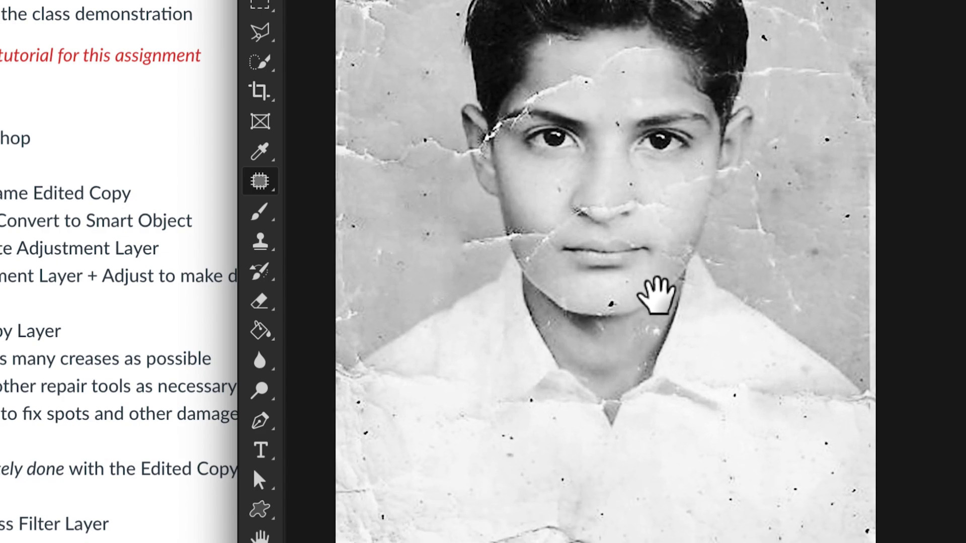
mouse_move(747, 371)
left_mouse_down()
mouse_move(735, 395)
mouse_move(748, 402)
mouse_move(870, 408)
mouse_move(847, 390)
mouse_move(747, 368)
mouse_move(813, 400)
mouse_move(800, 436)
left_mouse_up()
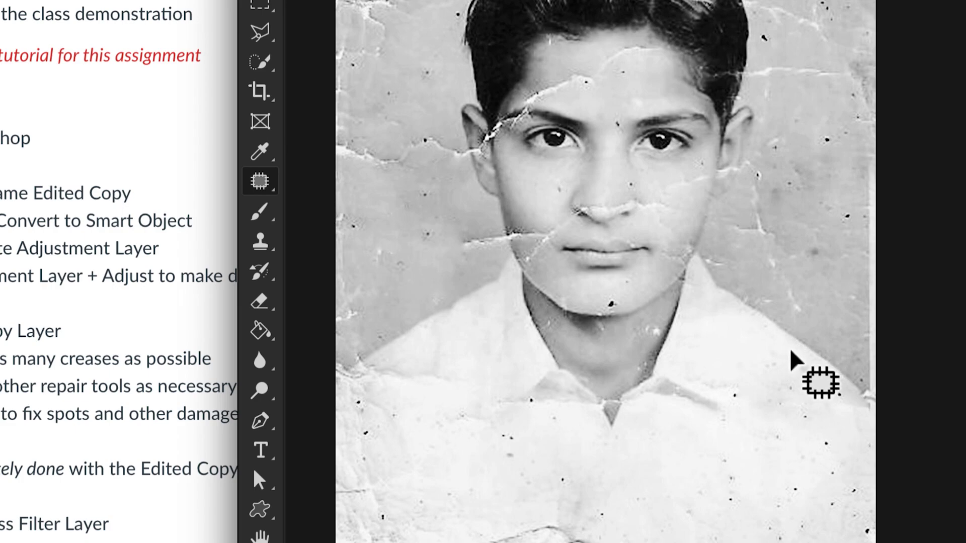
left_click_drag(589, 442, 588, 327)
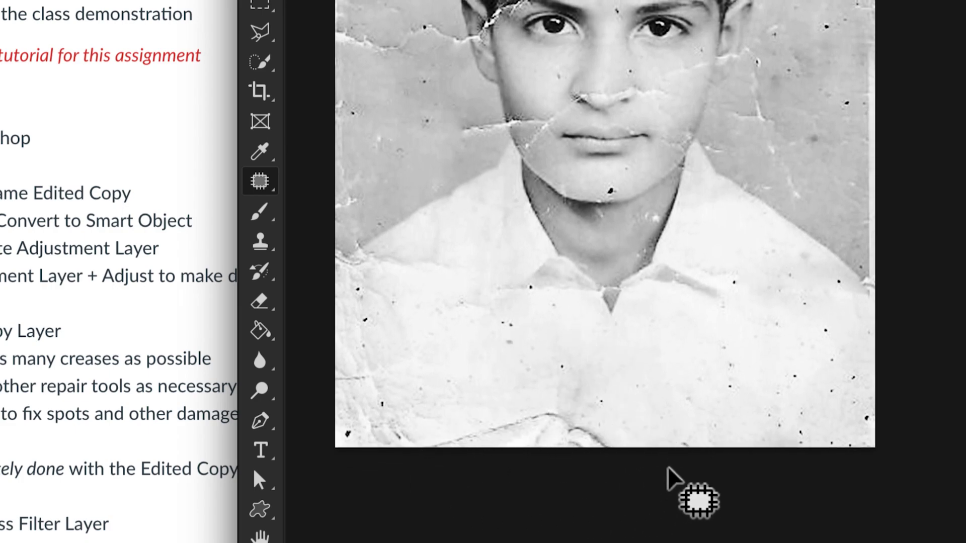
left_click_drag(578, 437, 621, 328)
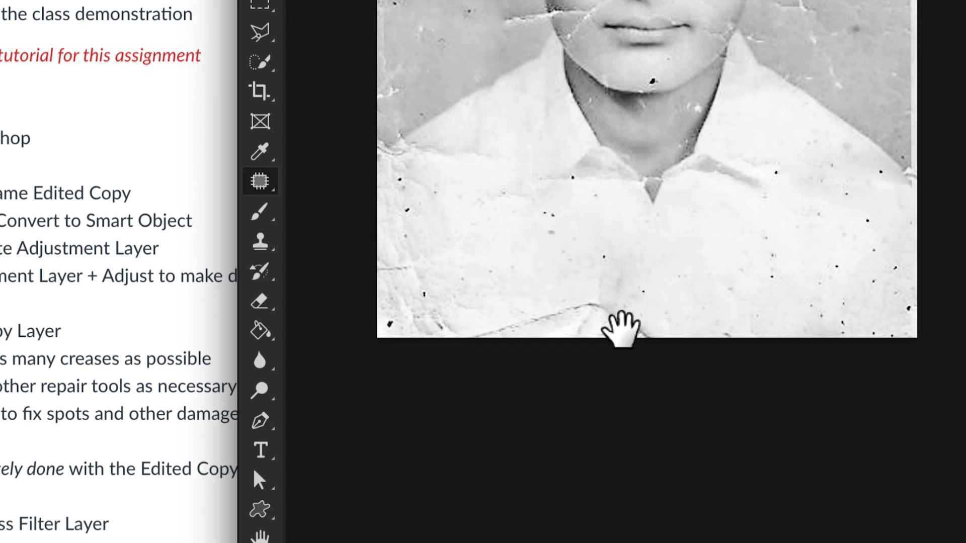
Step: Zoom in and patch the crease at the shirt's bottom with clean shirt area, then zoom out
scroll(623, 366, "up", 5)
left_click_drag(597, 362, 837, 316)
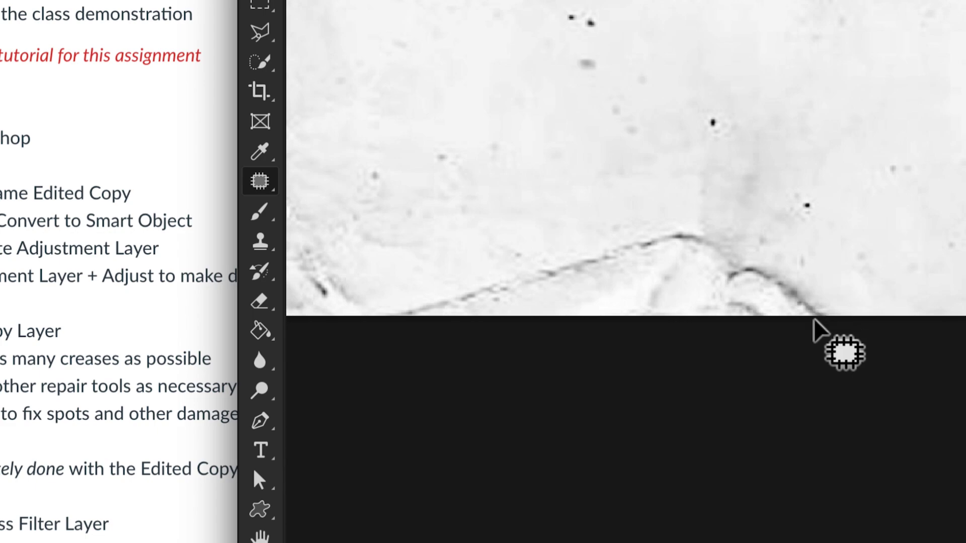
mouse_move(846, 243)
left_mouse_down()
mouse_move(511, 356)
mouse_move(708, 463)
left_mouse_up()
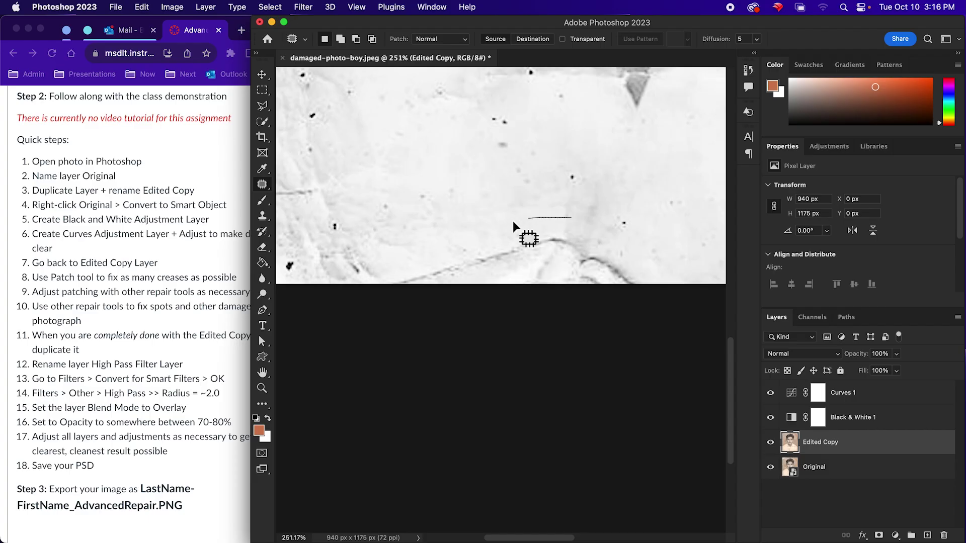
mouse_move(513, 342)
left_mouse_down()
mouse_move(619, 231)
mouse_move(654, 282)
left_mouse_up()
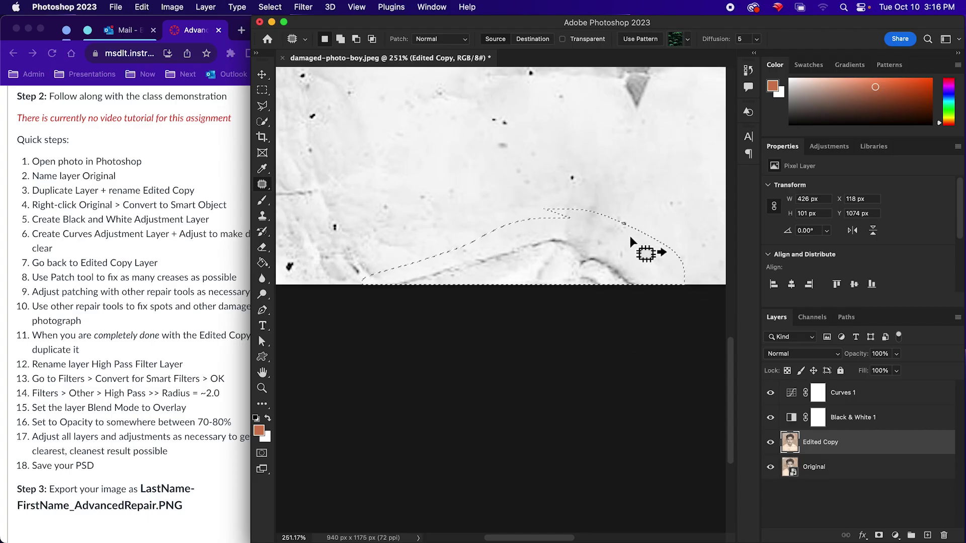
left_click_drag(627, 209, 590, 296)
left_click_drag(579, 335, 648, 245)
left_click(625, 303)
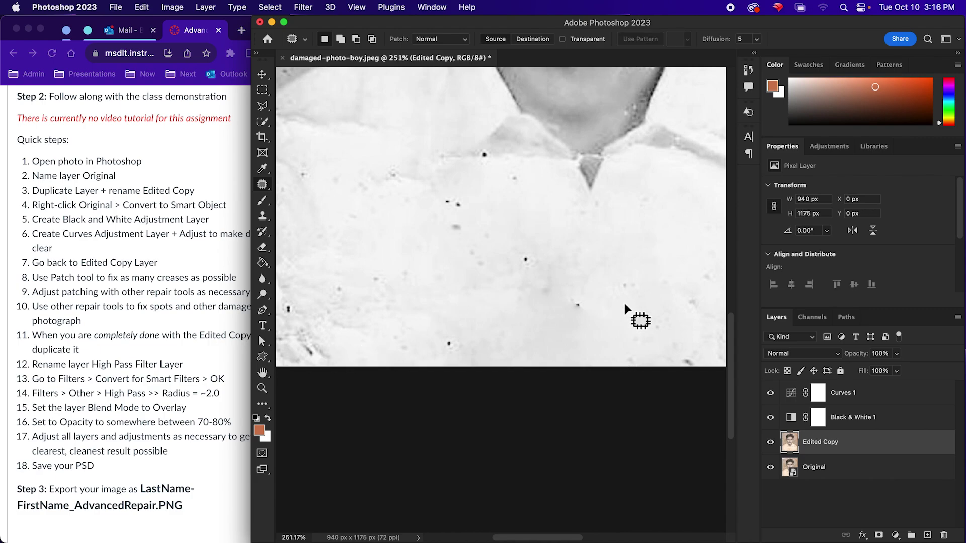
scroll(617, 321, "down", 6)
scroll(619, 302, "up", 4)
scroll(619, 302, "right", 3)
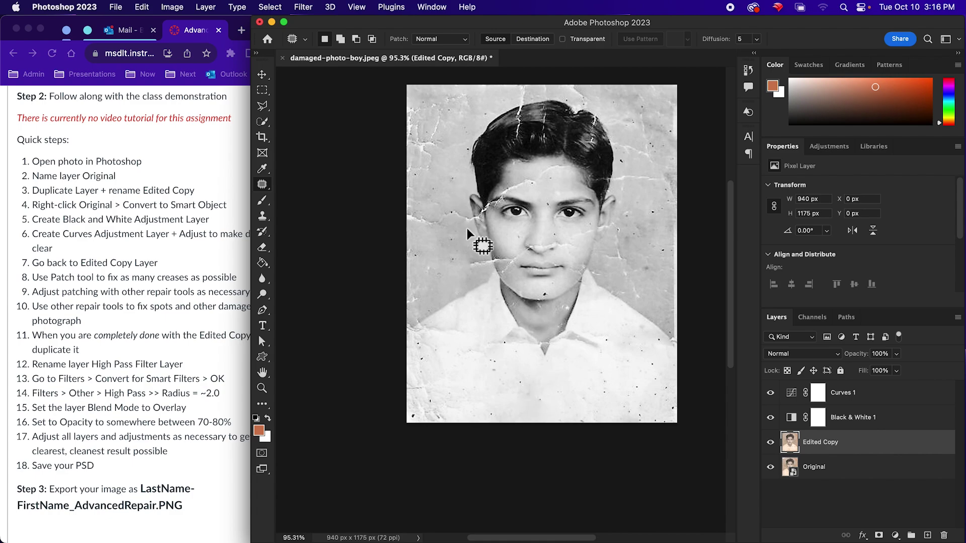
Step: Patch the creases at the top-left corner and deselect
mouse_move(461, 209)
left_mouse_down()
mouse_move(417, 221)
mouse_move(455, 251)
left_mouse_up()
left_click(411, 216)
mouse_move(442, 137)
left_mouse_down()
mouse_move(407, 182)
mouse_move(407, 100)
mouse_move(431, 135)
mouse_move(431, 235)
left_mouse_up()
key("cmd+d")
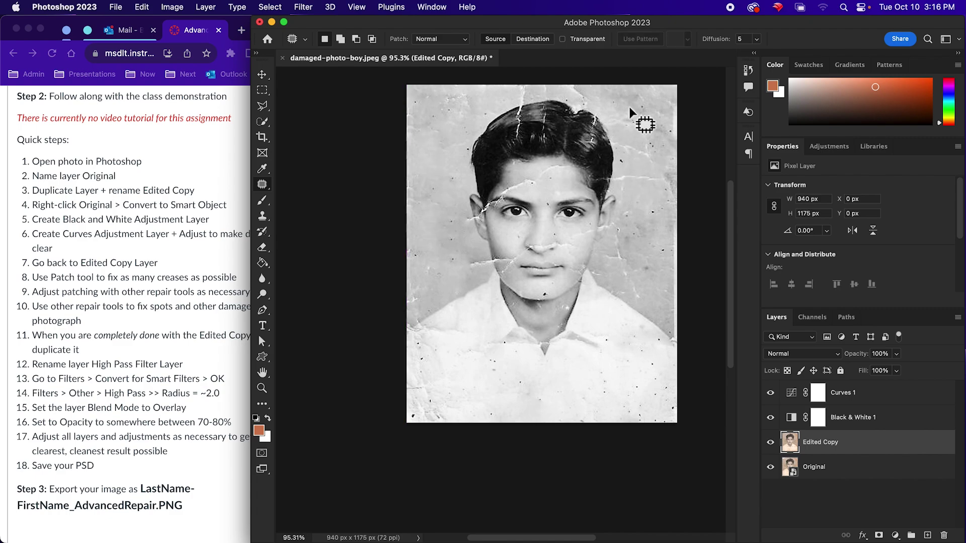
Step: Patch the creases along the right edge and right of the head with clean paper
mouse_move(644, 166)
left_mouse_down()
mouse_move(670, 133)
mouse_move(647, 87)
left_mouse_up()
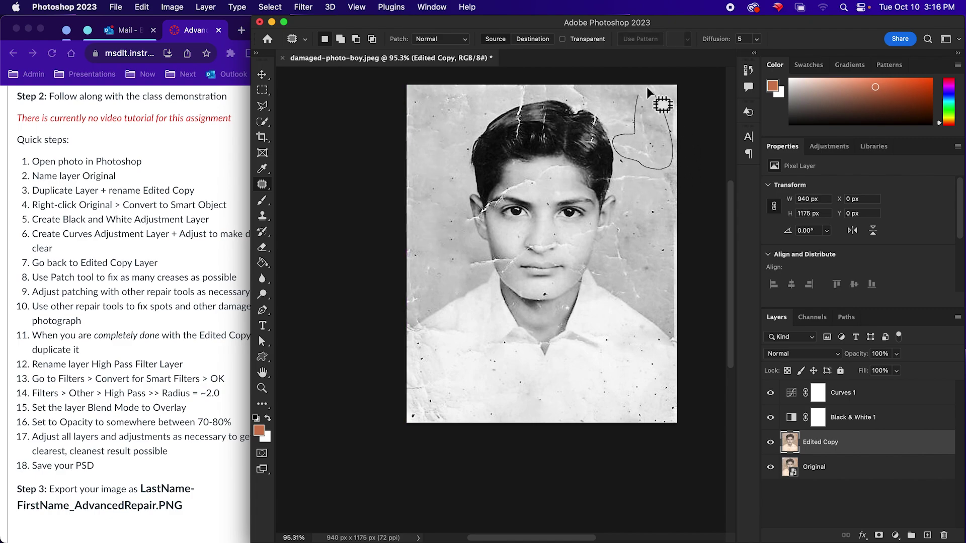
left_click_drag(663, 199, 673, 232)
left_click(653, 137)
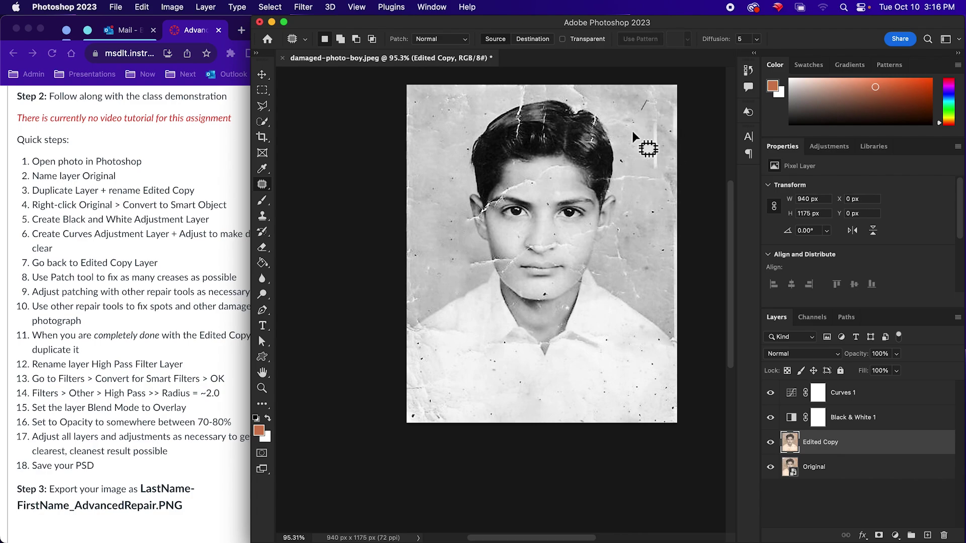
left_click_drag(659, 167, 659, 94)
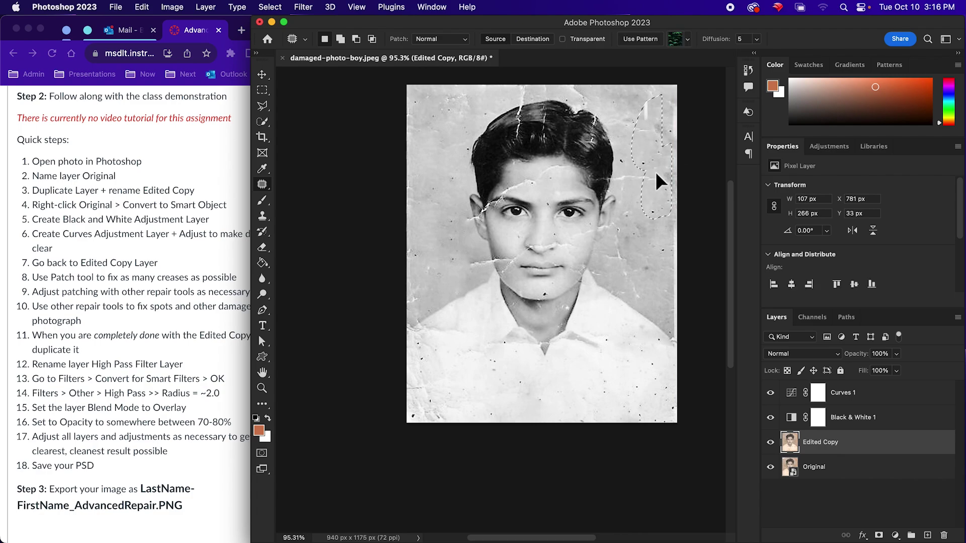
left_click(638, 242)
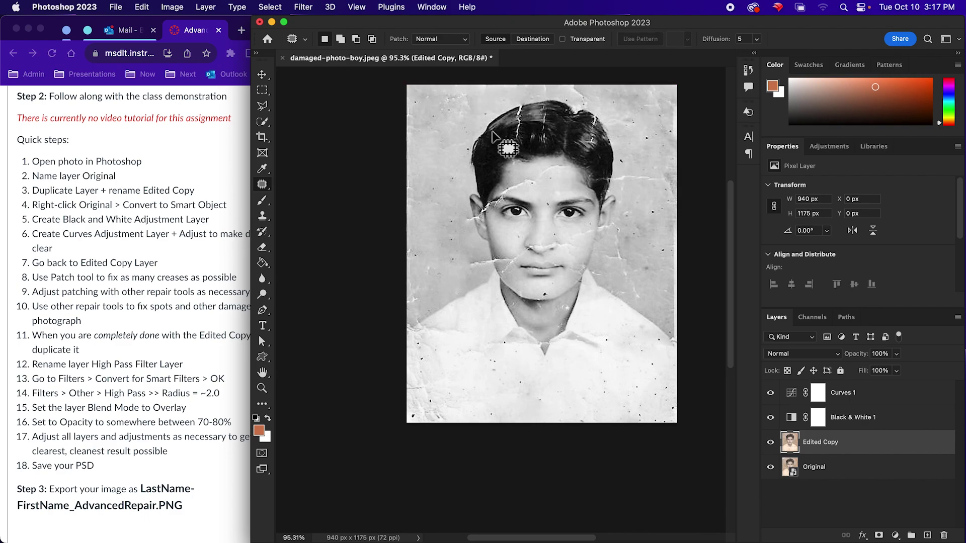
Step: Patch the hair crease with nearby hair, discarding a stray cheek outline
left_click_drag(526, 107, 527, 146)
left_click(460, 134)
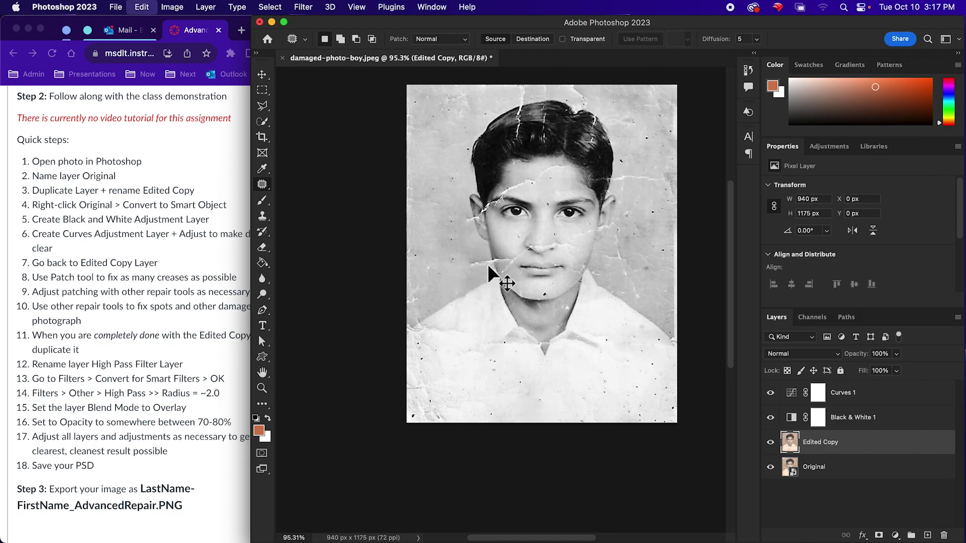
mouse_move(492, 263)
left_mouse_down()
mouse_move(471, 254)
mouse_move(470, 267)
left_mouse_up()
left_click(449, 273)
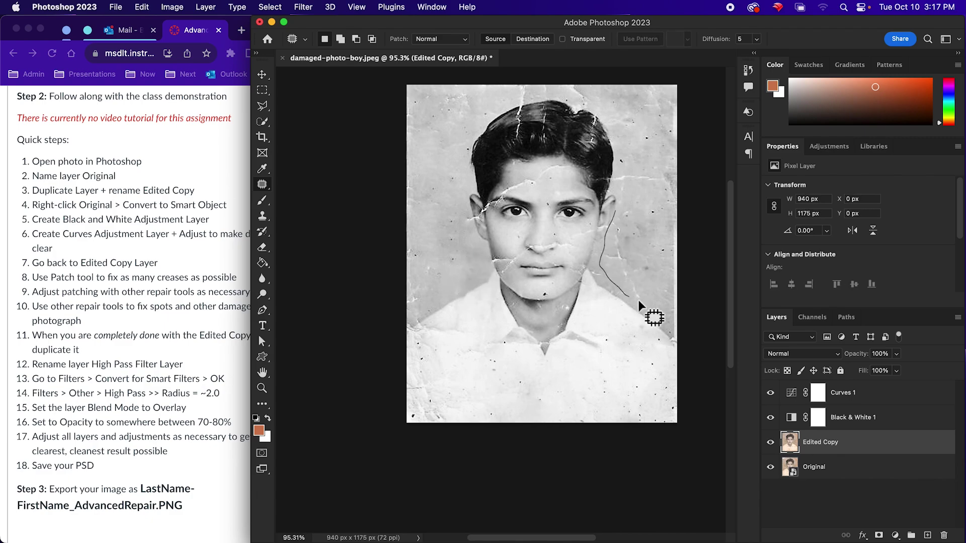
Step: Patch the crease beside the ear and start outlining further creases above the hair
left_click_drag(623, 228, 654, 233)
key("super+d")
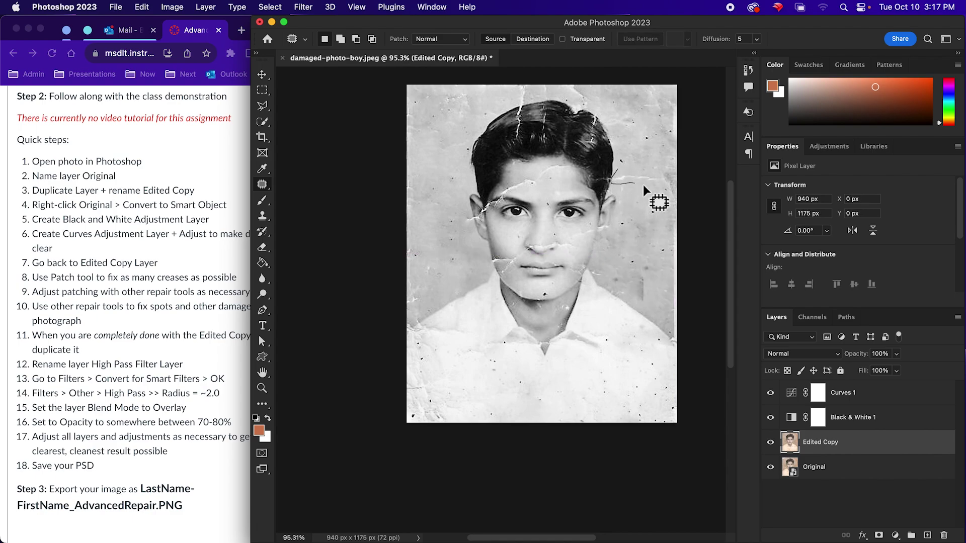
left_click_drag(645, 171, 638, 175)
left_click_drag(594, 93, 588, 104)
scroll(566, 215, "up", 5)
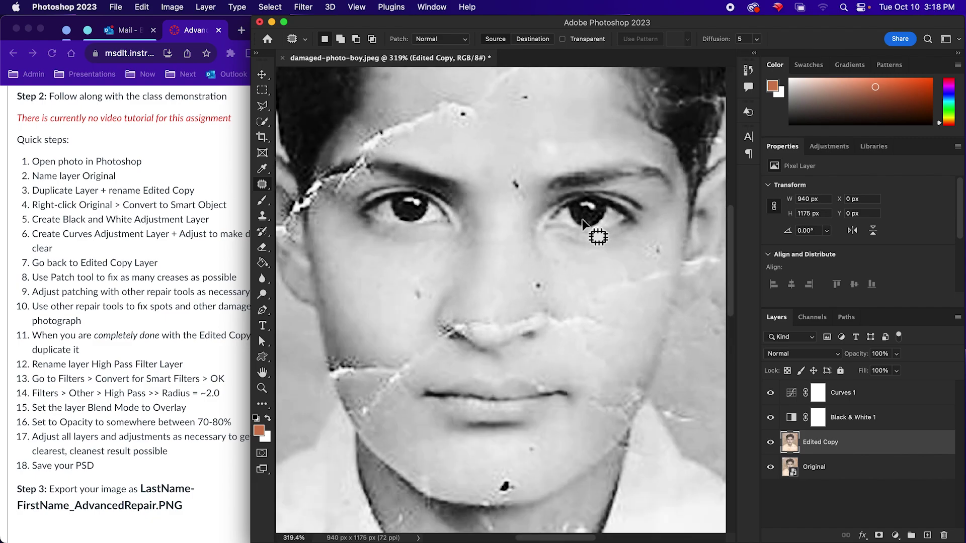
Step: Patch the crease across the forehead and deselect
scroll(583, 222, "down", 2)
left_click_drag(591, 161, 614, 244)
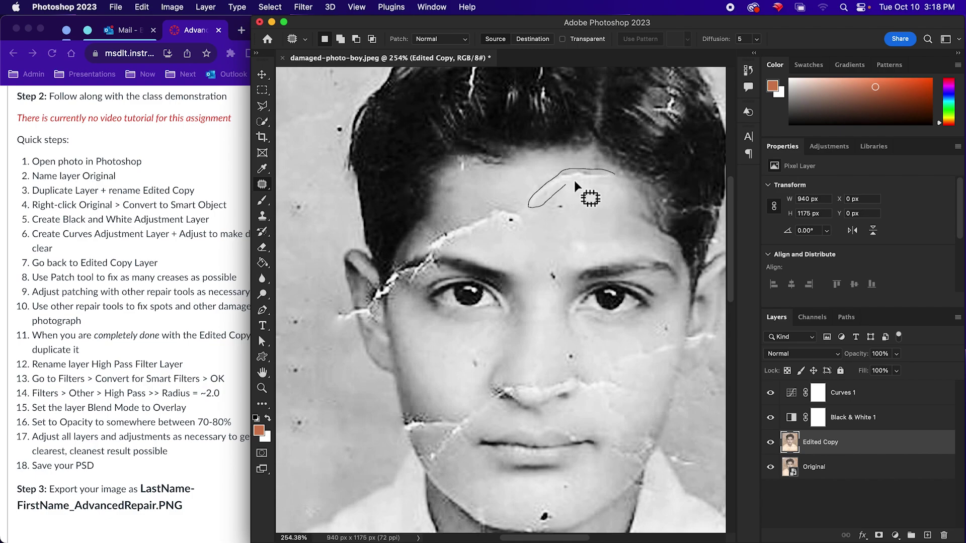
mouse_move(612, 173)
left_mouse_down()
mouse_move(592, 189)
mouse_move(603, 189)
left_mouse_up()
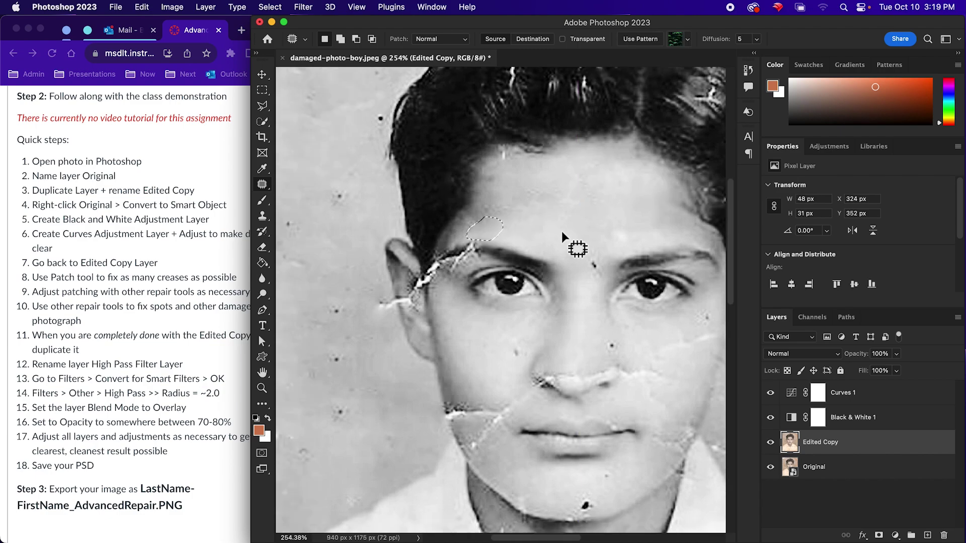
key("super+d")
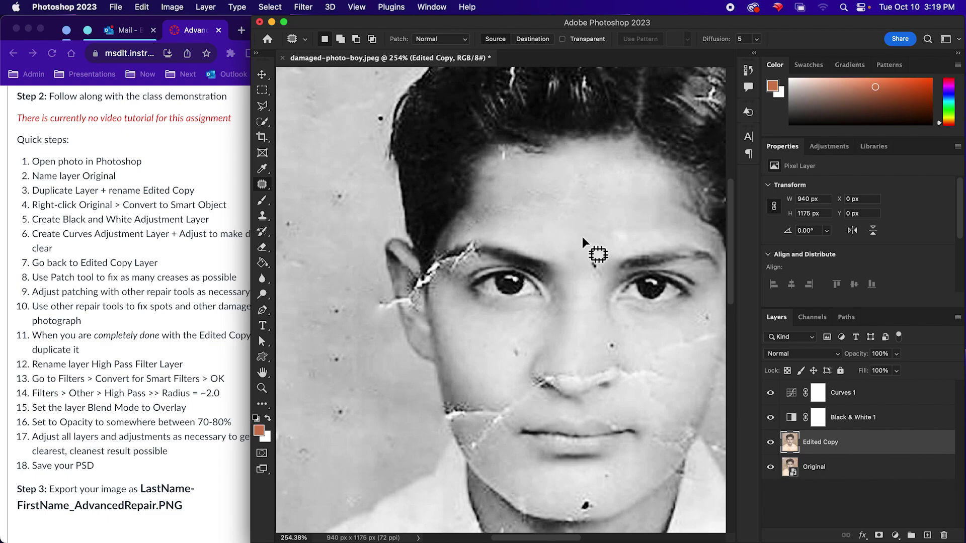
left_click_drag(582, 236, 541, 193)
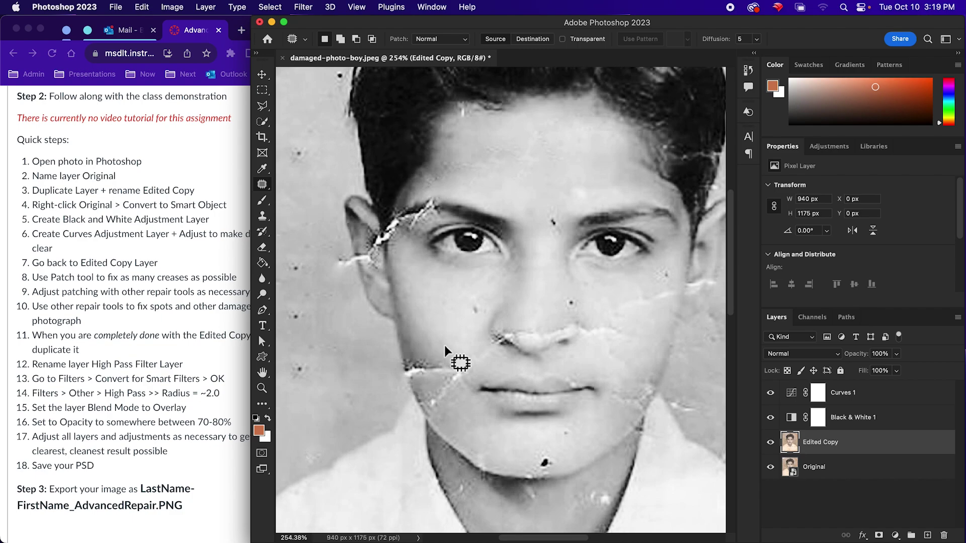
Step: Reselect the Patch Tool and patch the jaw crease with nearby clean skin
right_click(257, 182)
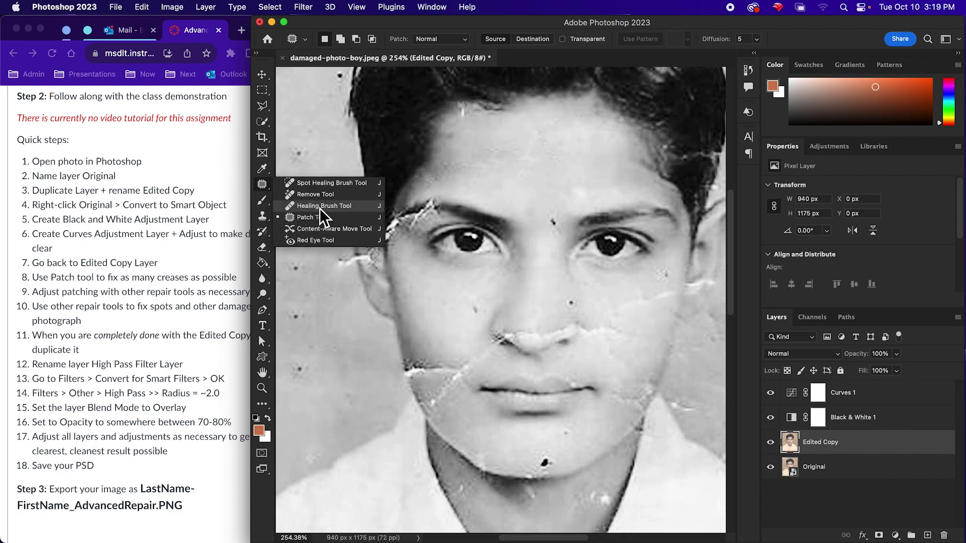
left_click(261, 186)
left_click(258, 184)
left_click_drag(438, 360, 438, 259)
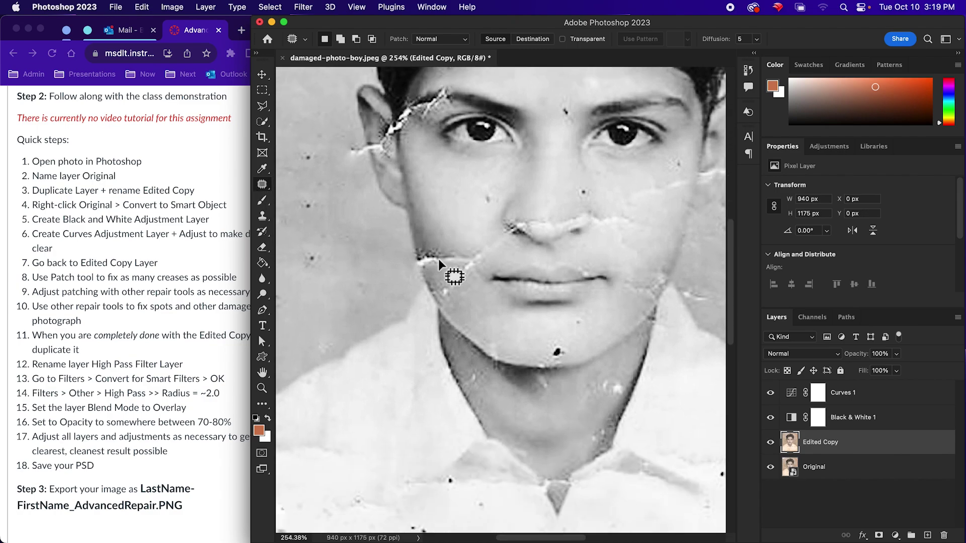
scroll(433, 250, "up", 4)
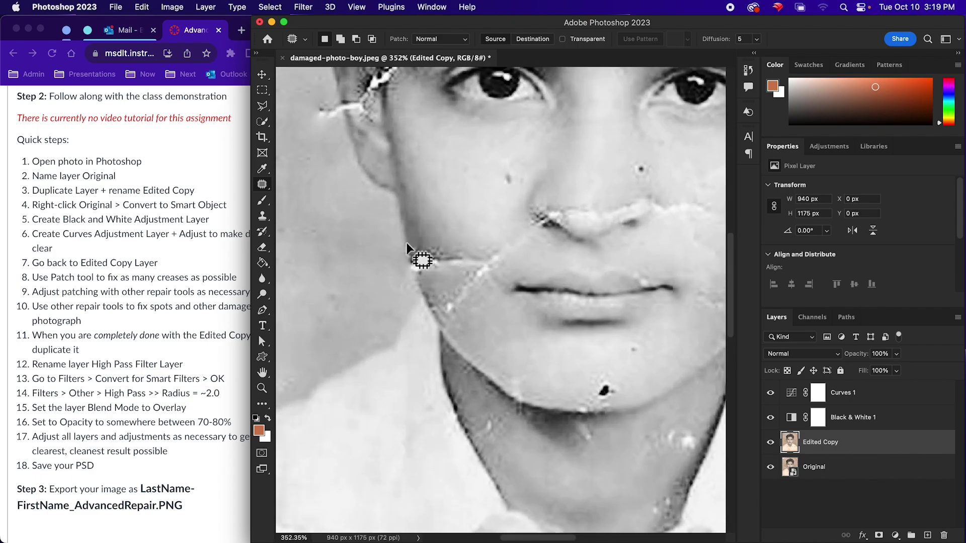
mouse_move(406, 243)
left_mouse_down()
mouse_move(420, 281)
mouse_move(419, 244)
mouse_move(409, 240)
mouse_move(416, 258)
mouse_move(411, 234)
left_mouse_up()
key("super+d")
key("super+shift+d")
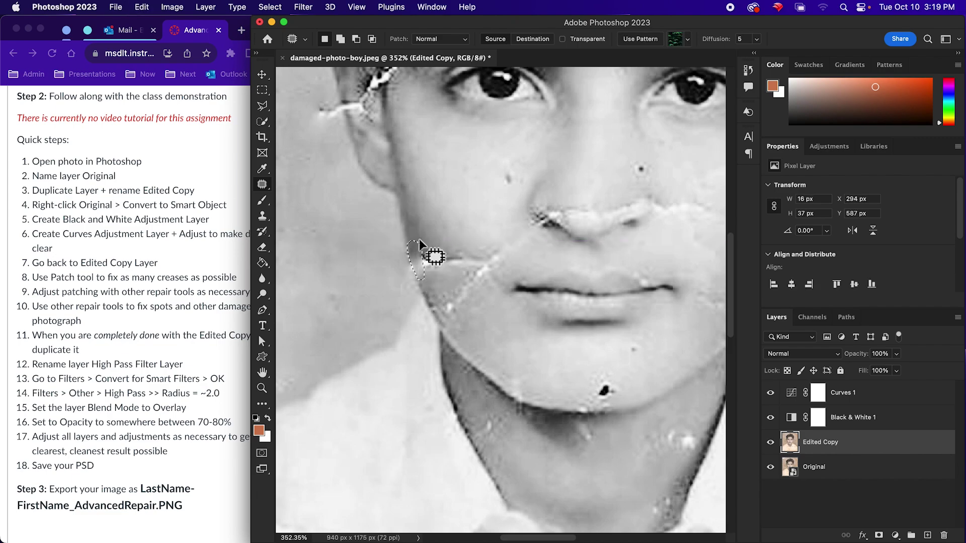
left_click_drag(417, 255, 406, 218)
key("super+d")
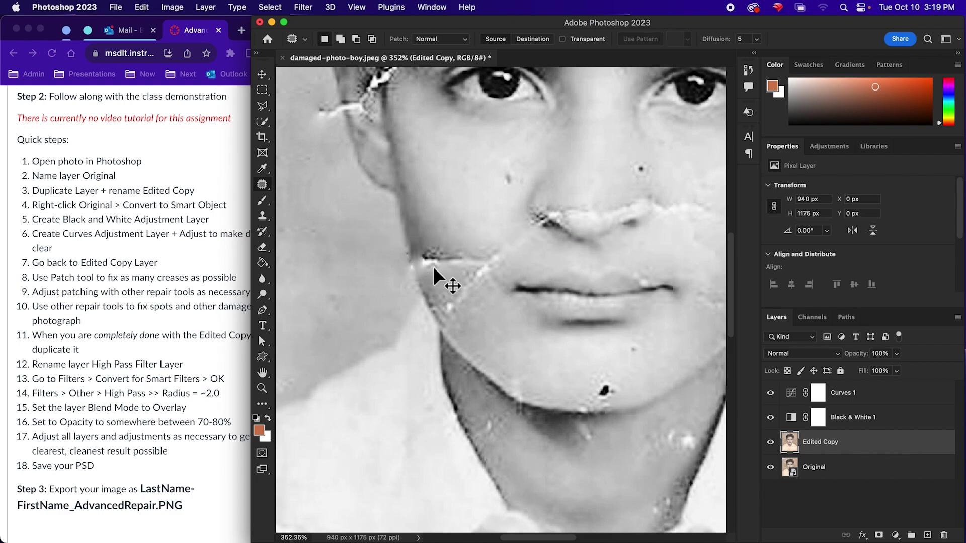
Step: Patch the crease in the hair and deselect
scroll(433, 266, "down", 5)
mouse_move(516, 154)
left_mouse_down()
mouse_move(521, 123)
mouse_move(512, 119)
mouse_move(508, 135)
mouse_move(563, 143)
left_mouse_up()
key("super+d")
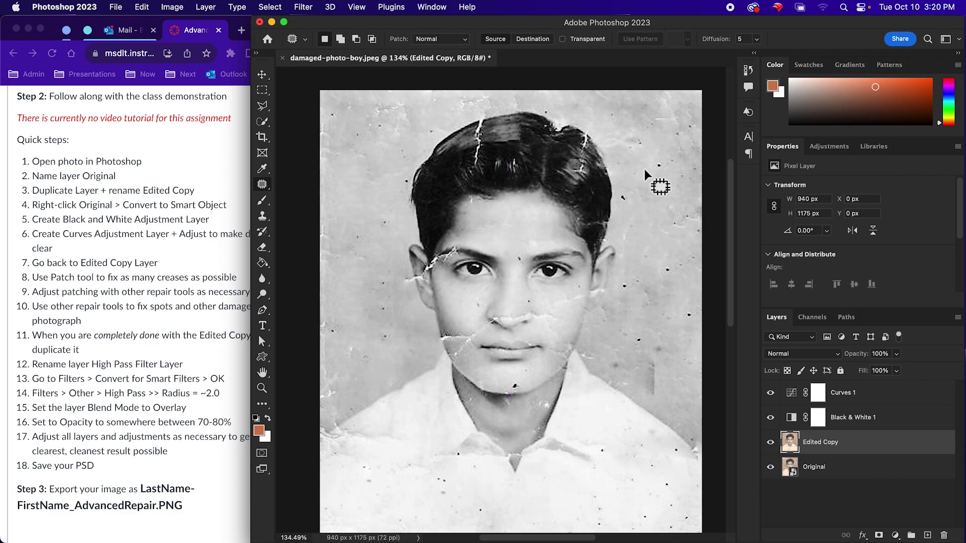
Step: Zoom into the top of the head, patch the vertical hair crease, then zoom back out
scroll(523, 153, "up", 5)
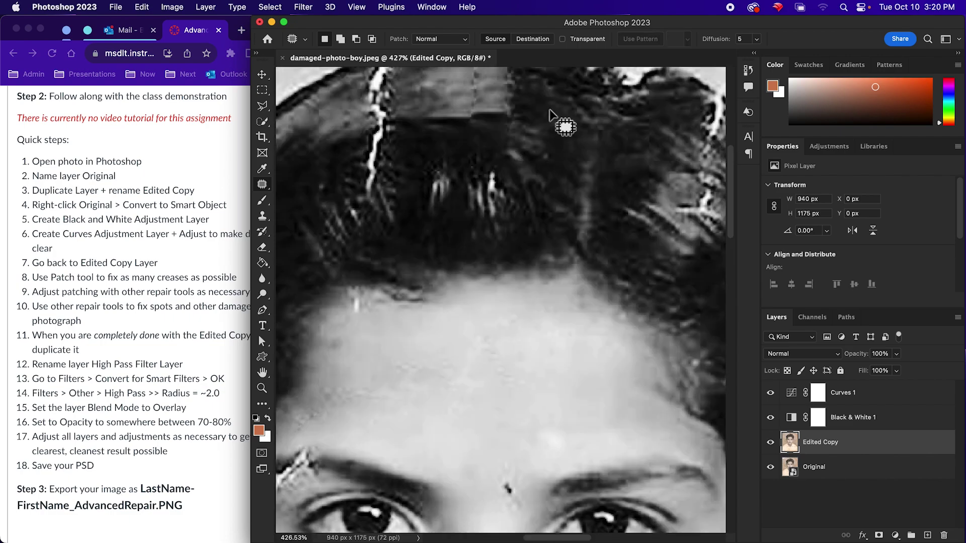
left_click_drag(559, 121, 571, 216)
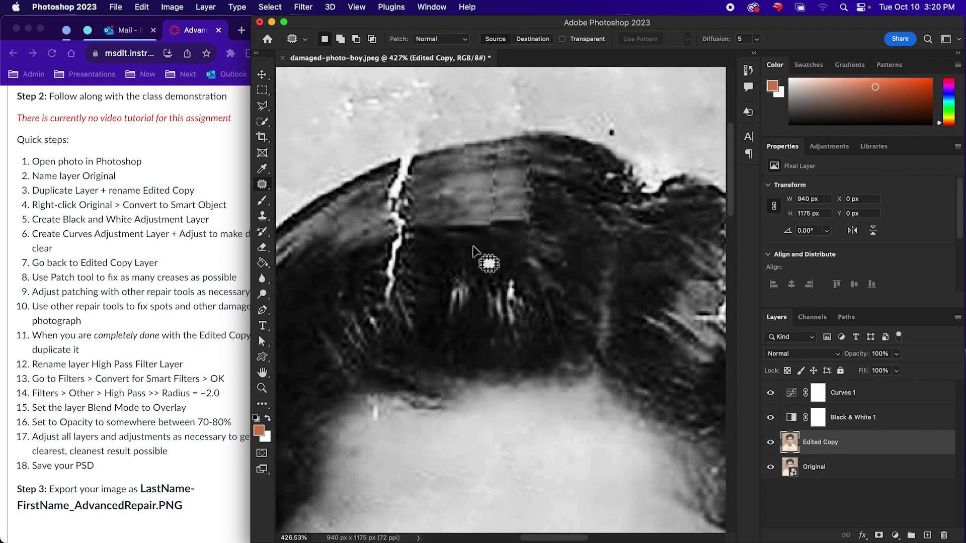
left_click_drag(520, 144, 525, 151)
key("super+d")
scroll(645, 299, "down", 5)
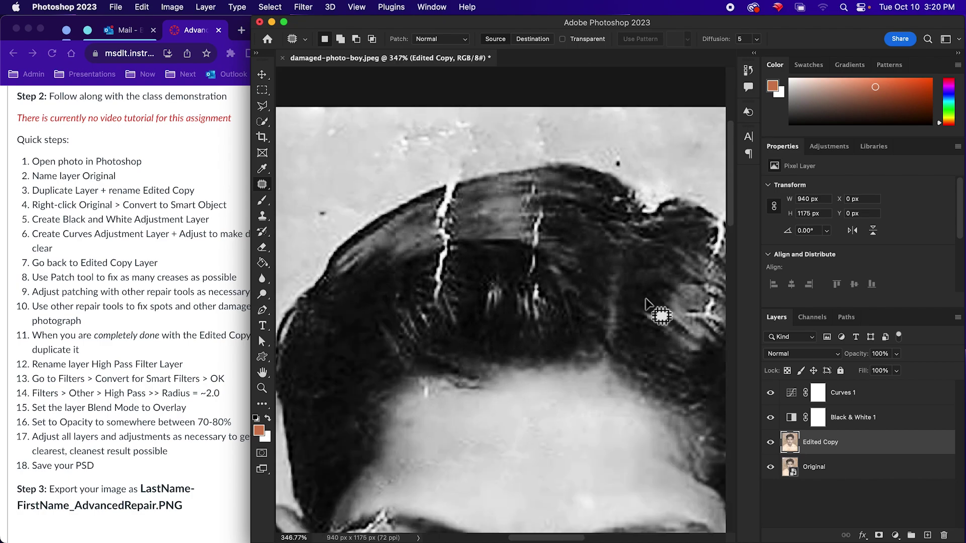
scroll(661, 301, "down", 2)
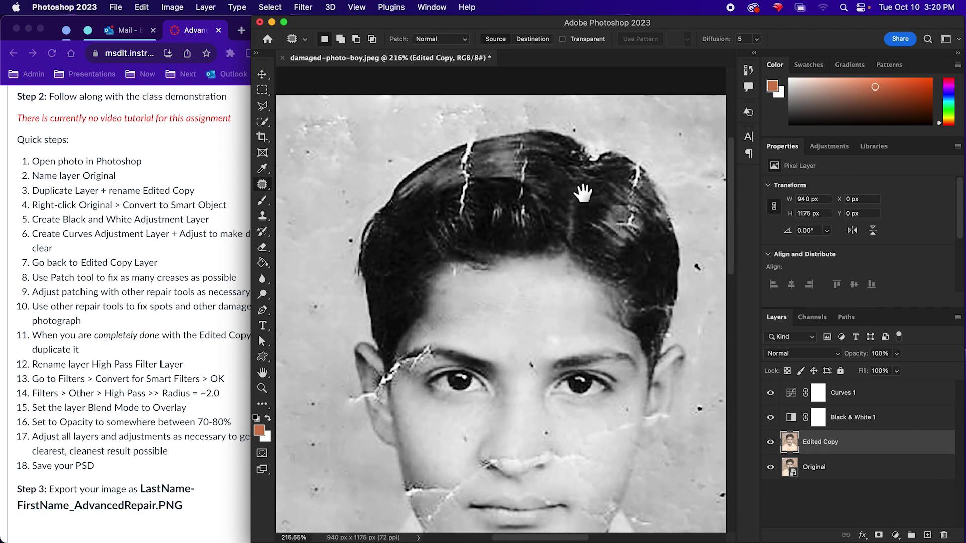
scroll(619, 322, "down", 3)
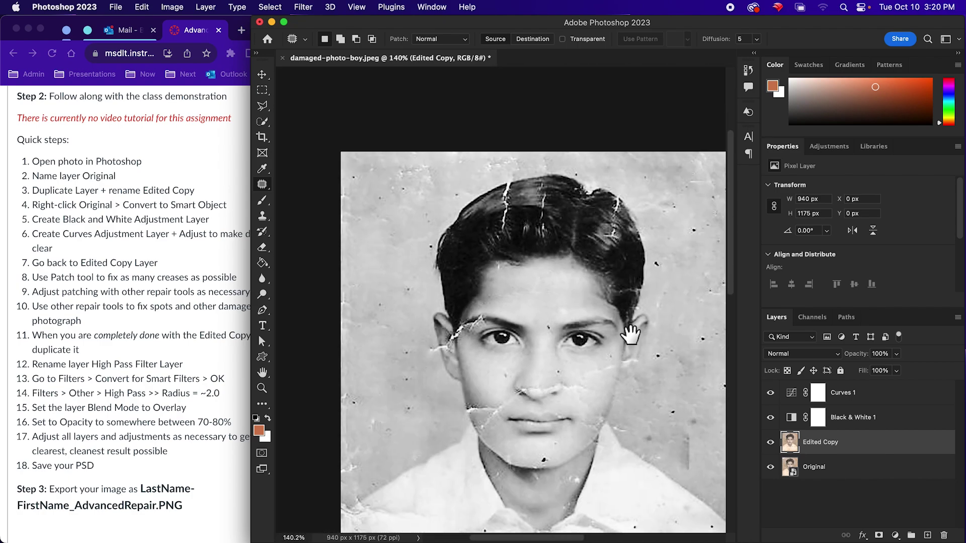
scroll(613, 330, "down", 2)
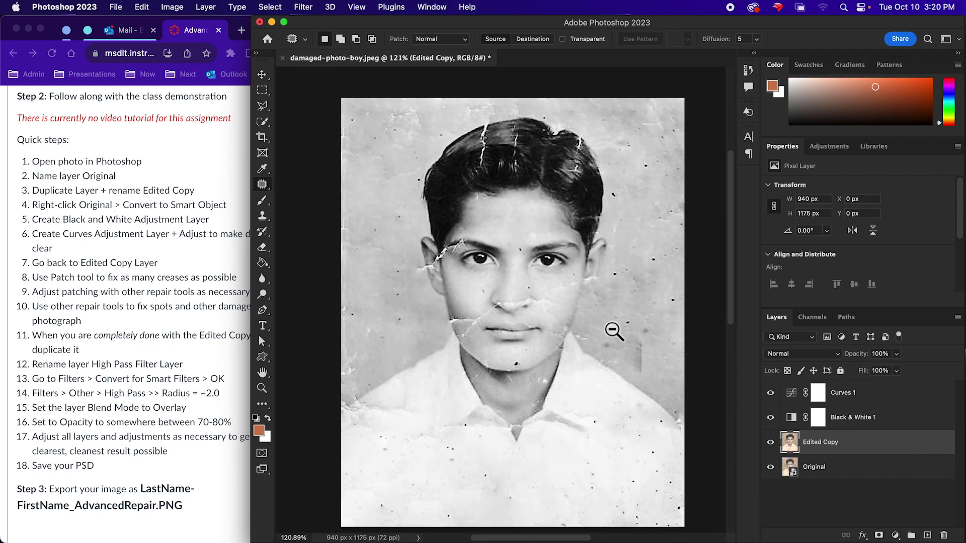
scroll(613, 327, "down", 1)
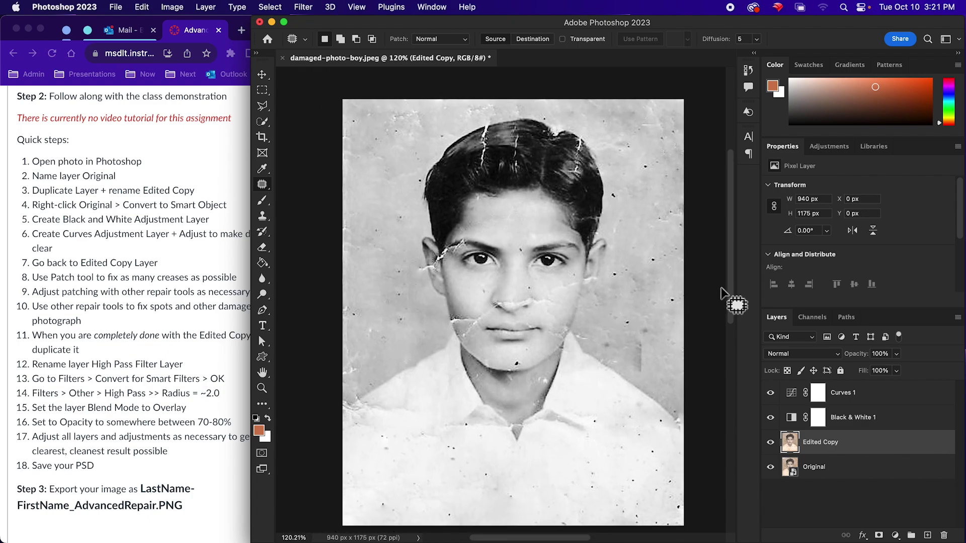
left_click_drag(729, 288, 727, 351)
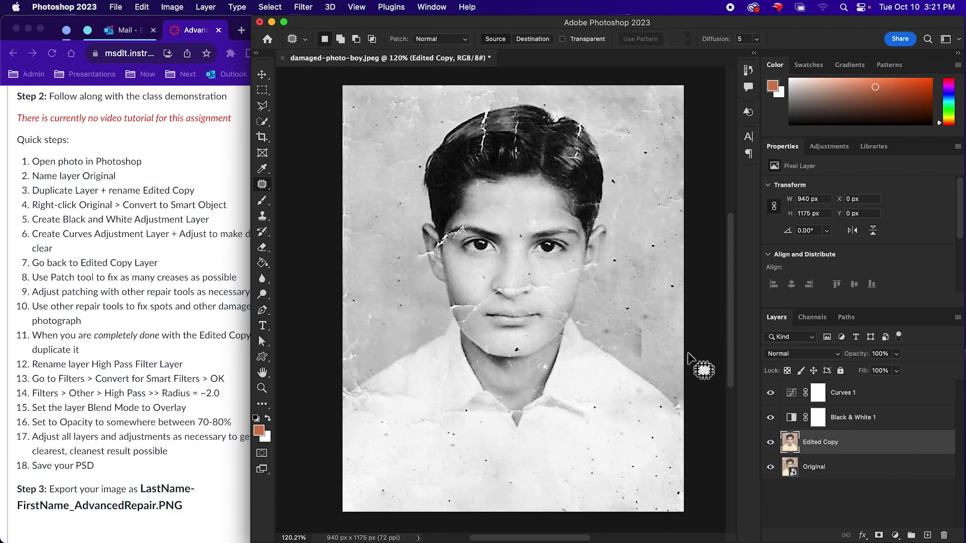
Step: Select Curves 1 and create a new empty Layer 1 above it
right_click(262, 184)
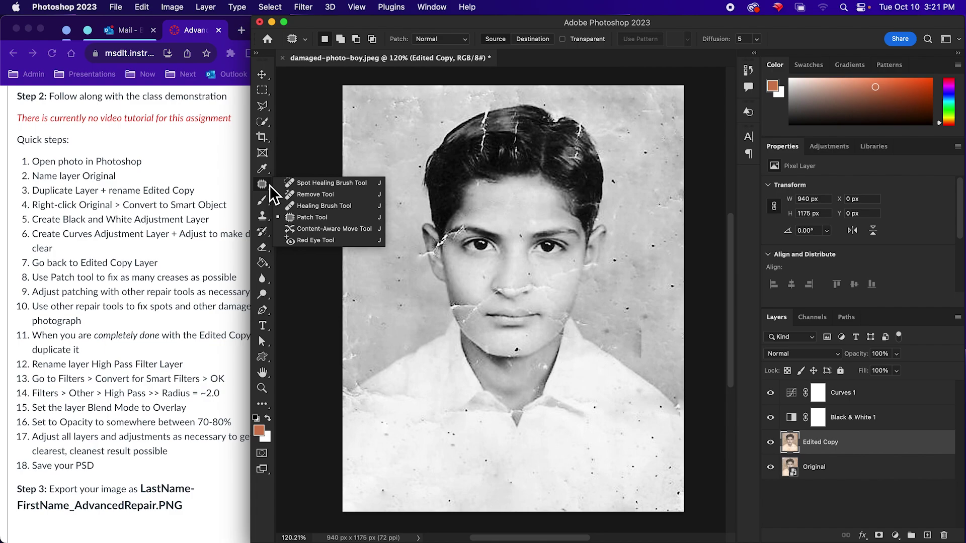
left_click(903, 398)
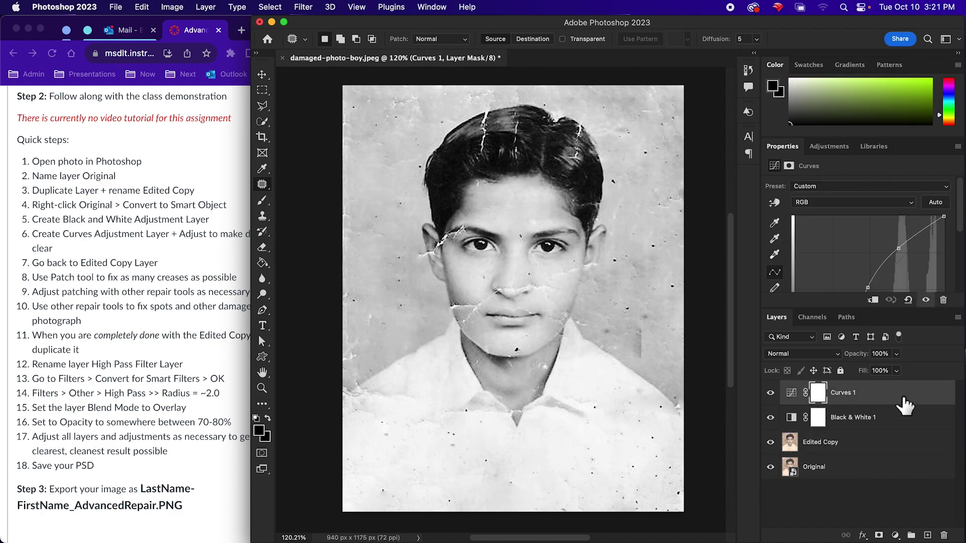
left_click(927, 535)
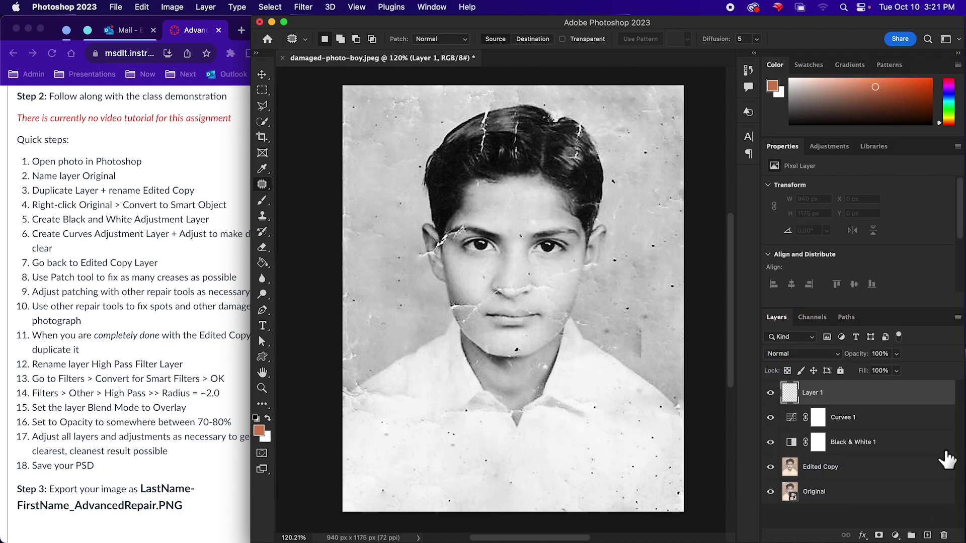
Step: Switch to the Spot Healing Brush and heal the spots along the left cheek crease
right_click(262, 184)
left_click(332, 181)
left_click(476, 306)
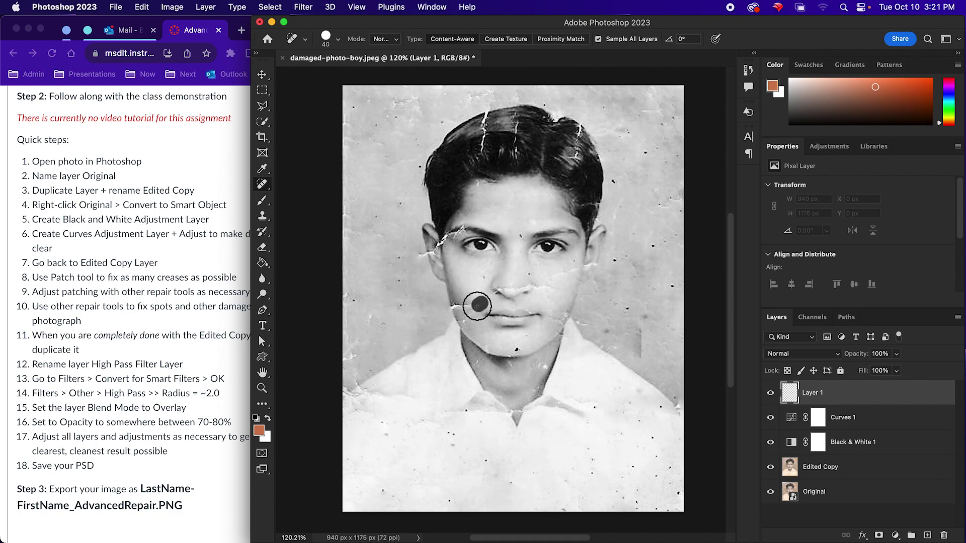
left_click(463, 305)
left_click(458, 305)
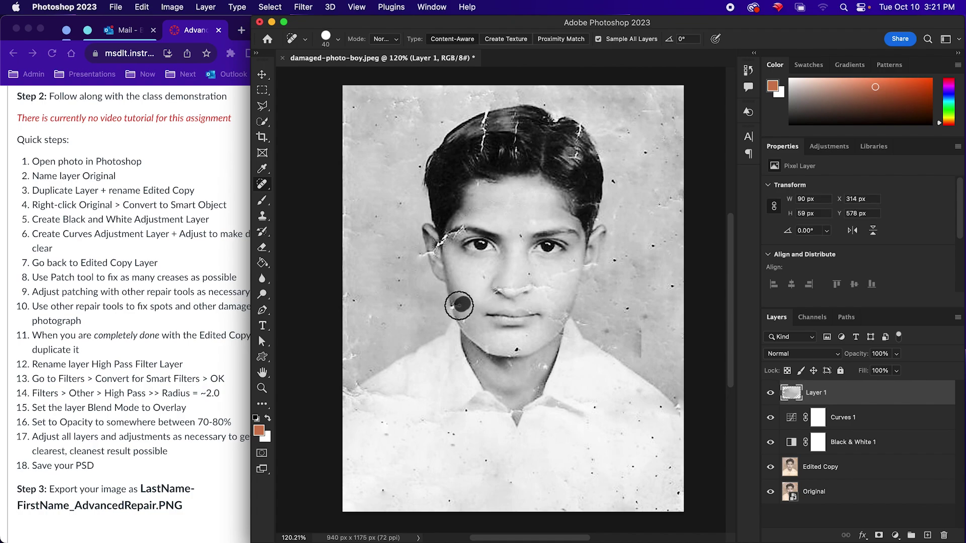
left_click(473, 310)
left_click(465, 321)
Step: Heal the spots on the nose, the right cheek crease and between the eyebrows
left_click(511, 288)
left_click(520, 284)
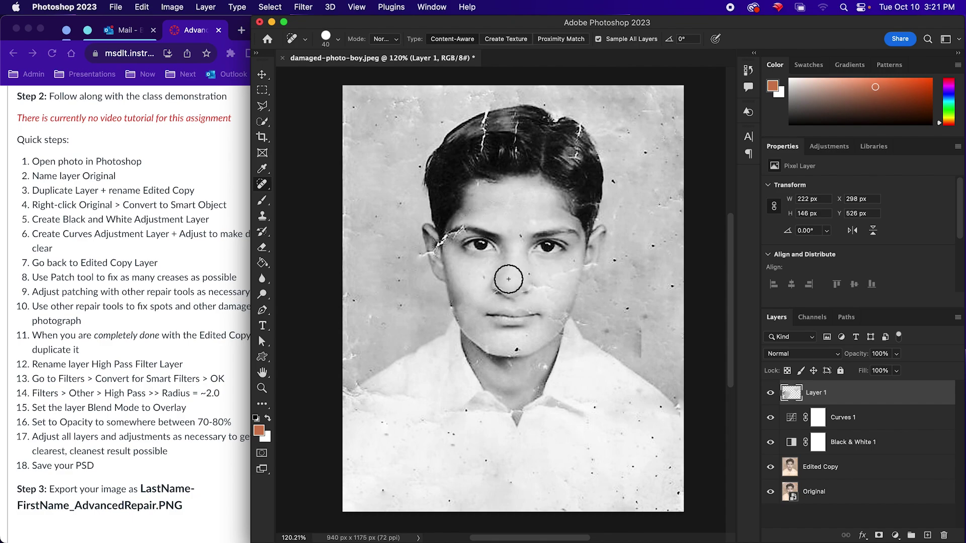
left_click(543, 281)
left_click_drag(550, 276, 558, 268)
left_click(567, 272)
left_click(574, 263)
left_click(520, 233)
left_click(525, 275)
left_click(535, 276)
left_click(538, 283)
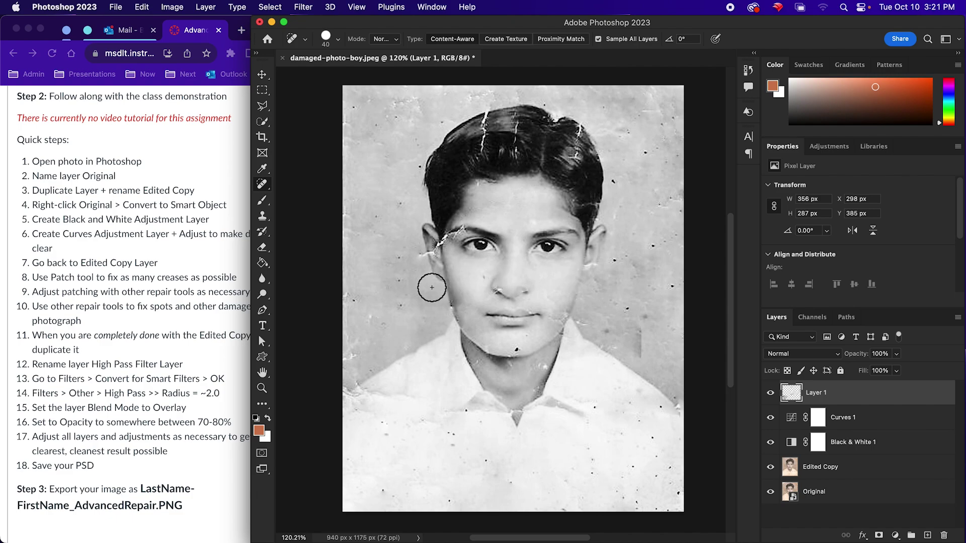
Step: Undo and redo the last heals, then heal spots between the eyes, left cheek, chin and lip corner
key("super+z")
key("super+z")
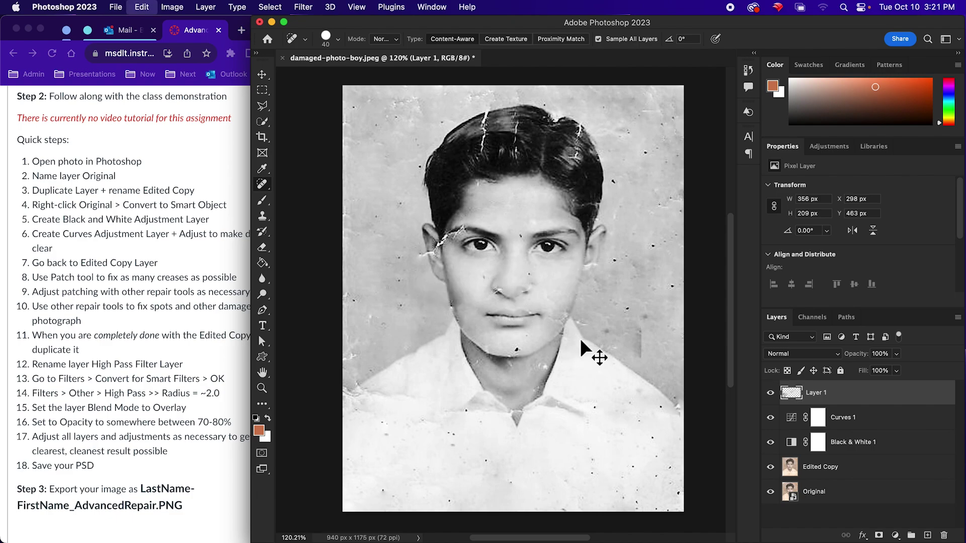
key("super+z")
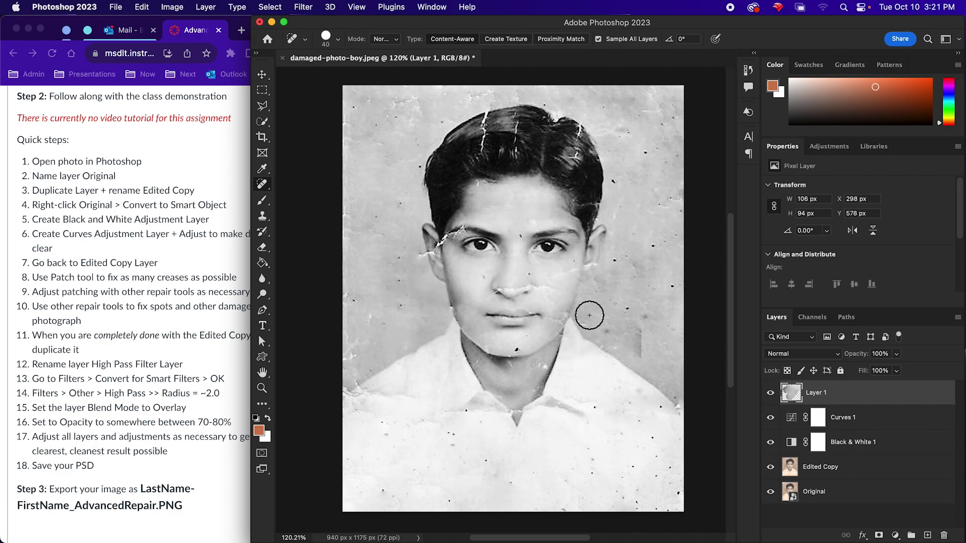
key("super+shift+z")
key("super+shift+z")
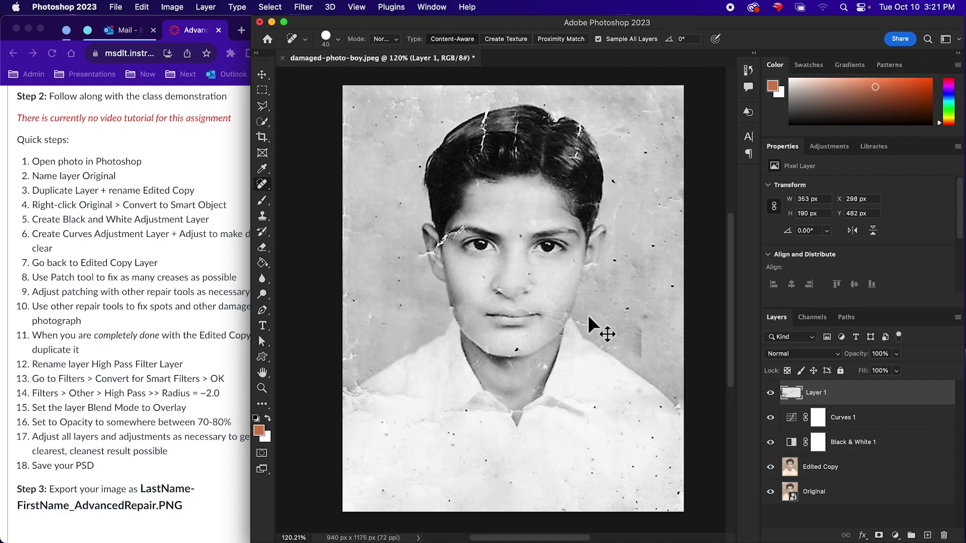
left_click(520, 234)
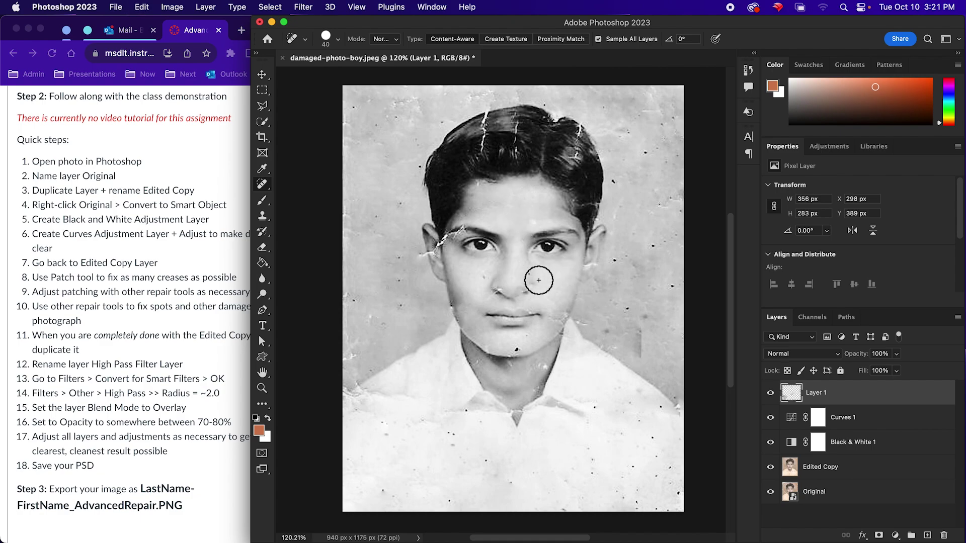
left_click(490, 296)
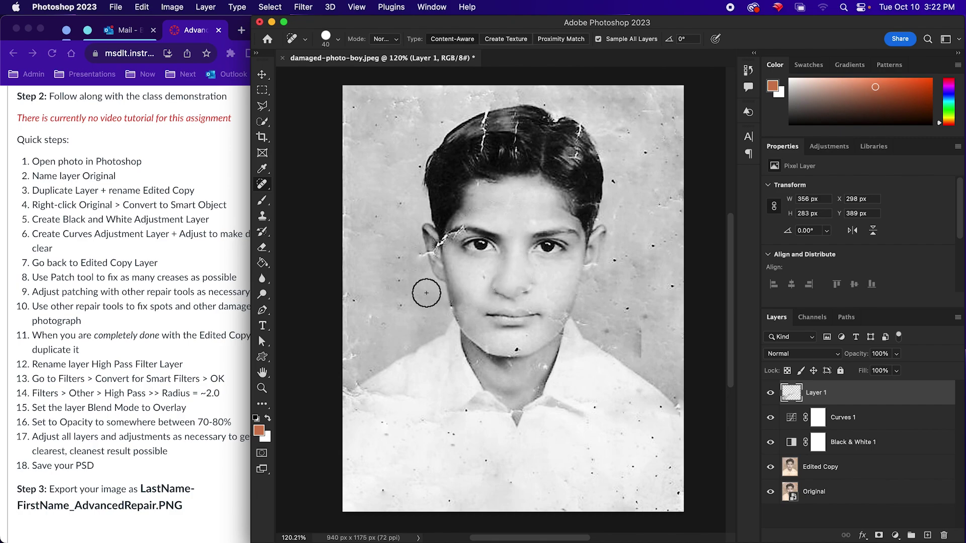
left_click(519, 344)
left_click(551, 320)
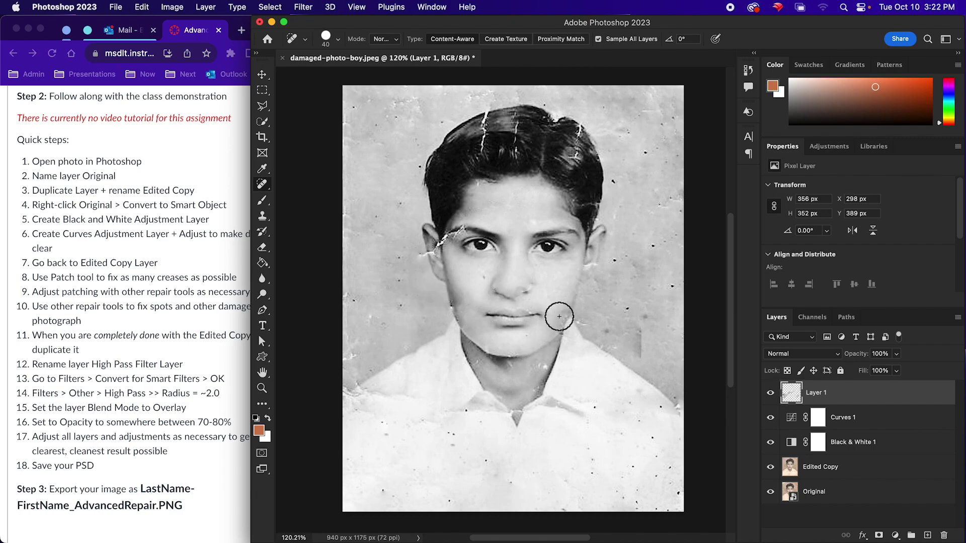
Step: Heal the throat and chin spots and the hair creases, undoing the final hair stroke
left_click(455, 304)
left_click(545, 362)
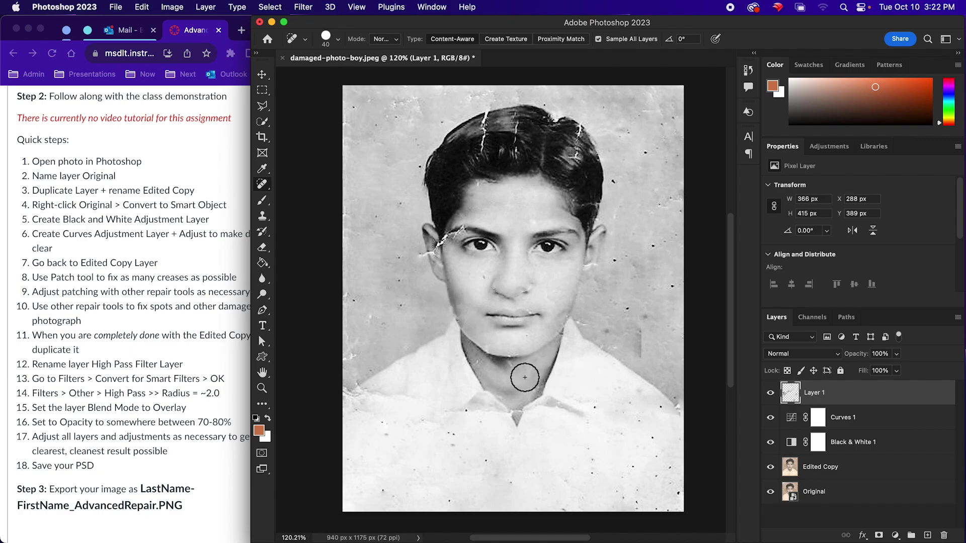
left_click(511, 352)
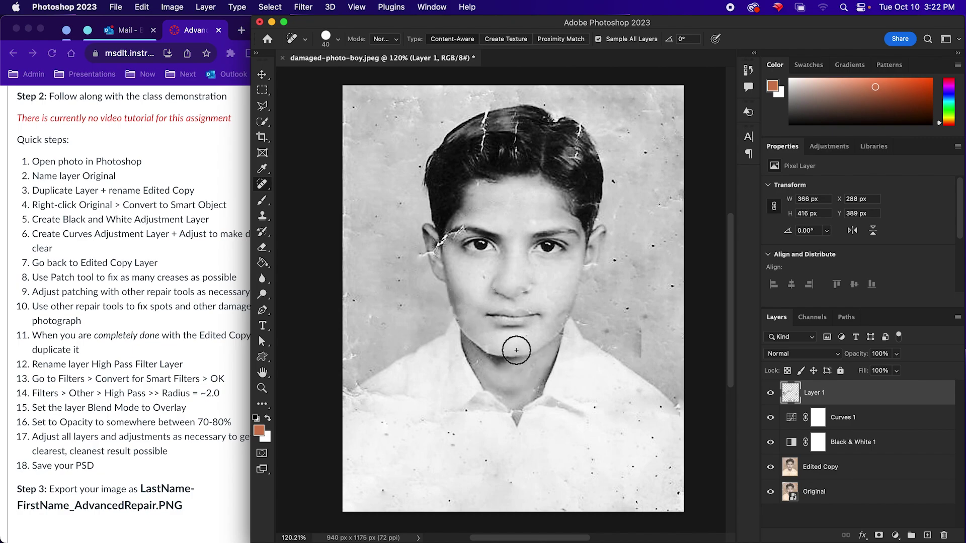
left_click_drag(483, 147, 484, 117)
left_click(576, 150)
left_click_drag(575, 150, 576, 128)
key("super+z")
key("super+z")
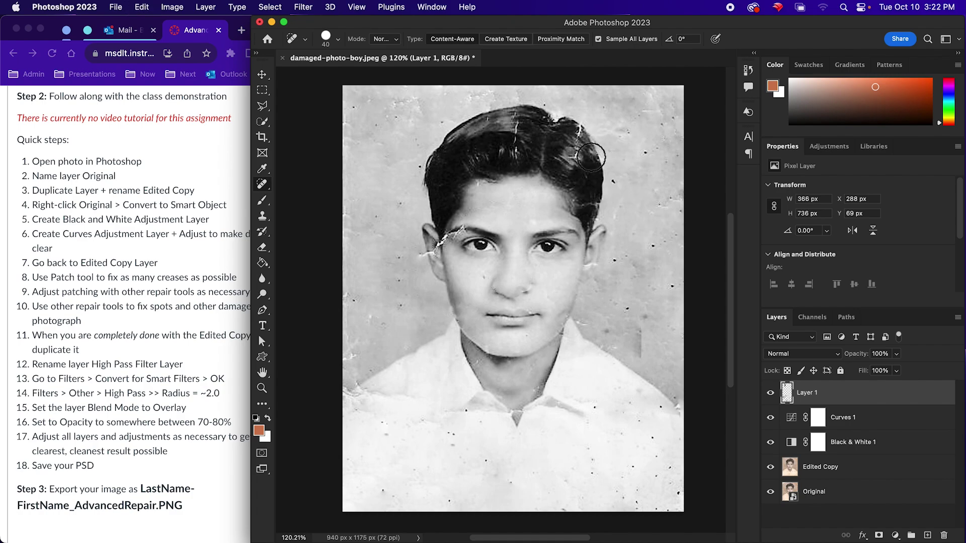
Step: Zoom in on the hair and try healing the crease, then undo it
scroll(591, 156, "up", 5)
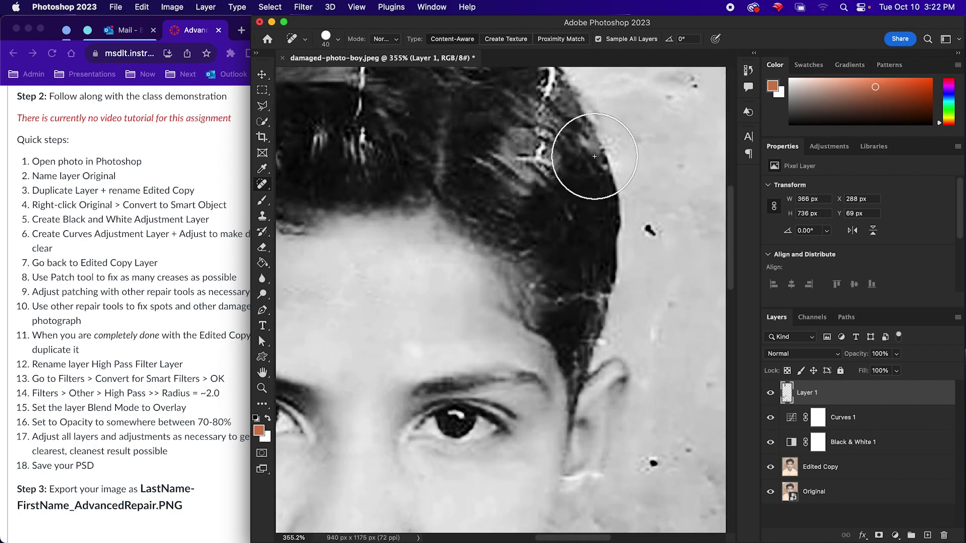
scroll(594, 157, "up", 2)
mouse_move(539, 205)
left_mouse_down()
mouse_move(491, 176)
mouse_move(541, 180)
left_mouse_up()
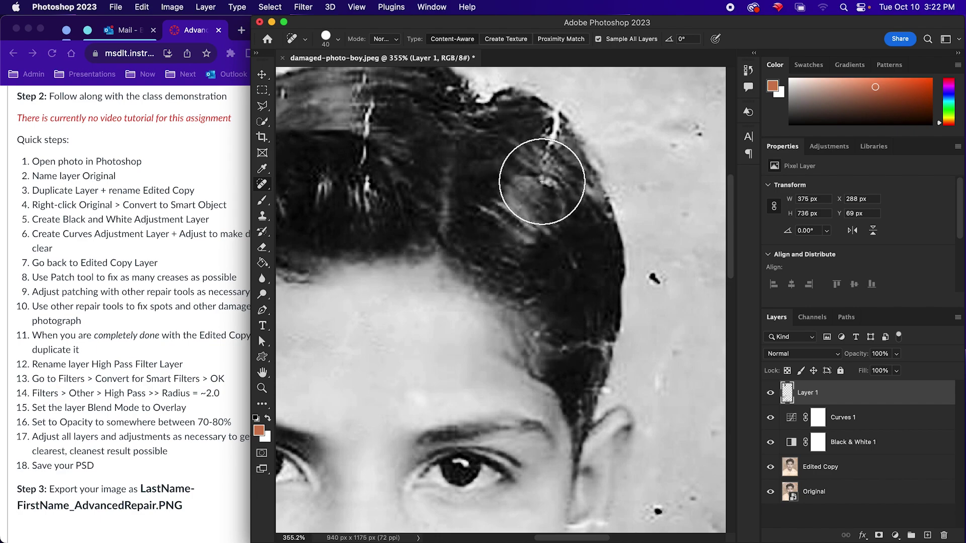
key("super+z")
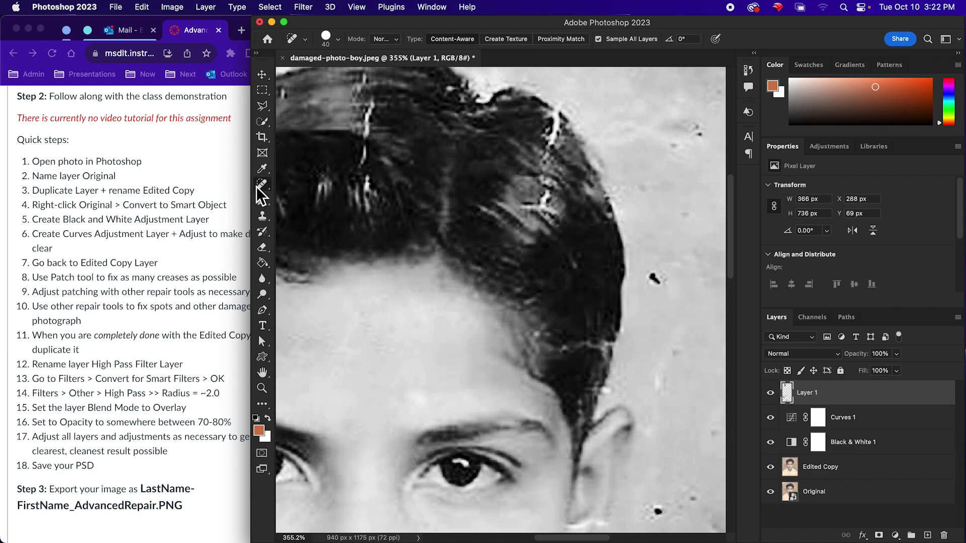
Step: Try the Healing Brush in Normal mode at 0% hardness and 28 px on the hair streak, then undo
right_click(262, 187)
left_click(280, 198)
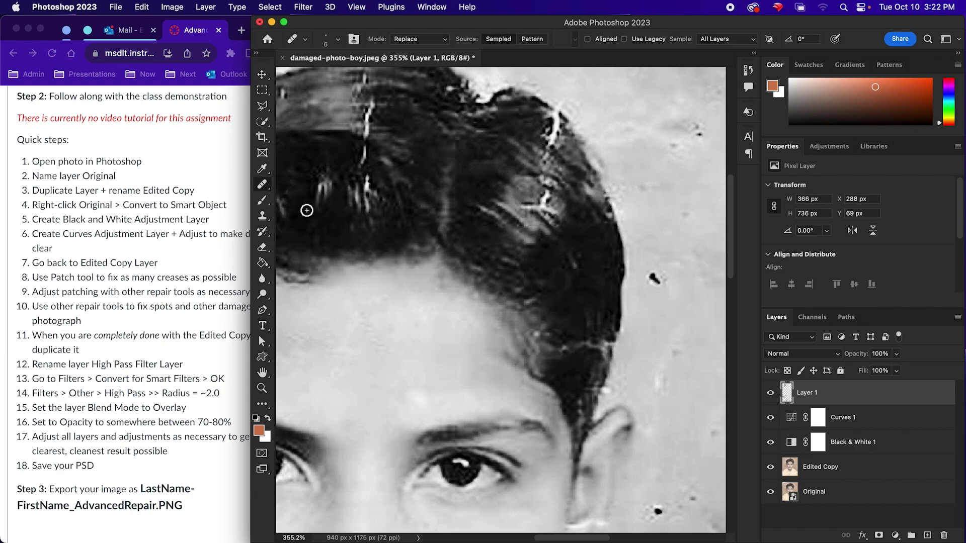
left_click_drag(540, 209, 524, 200)
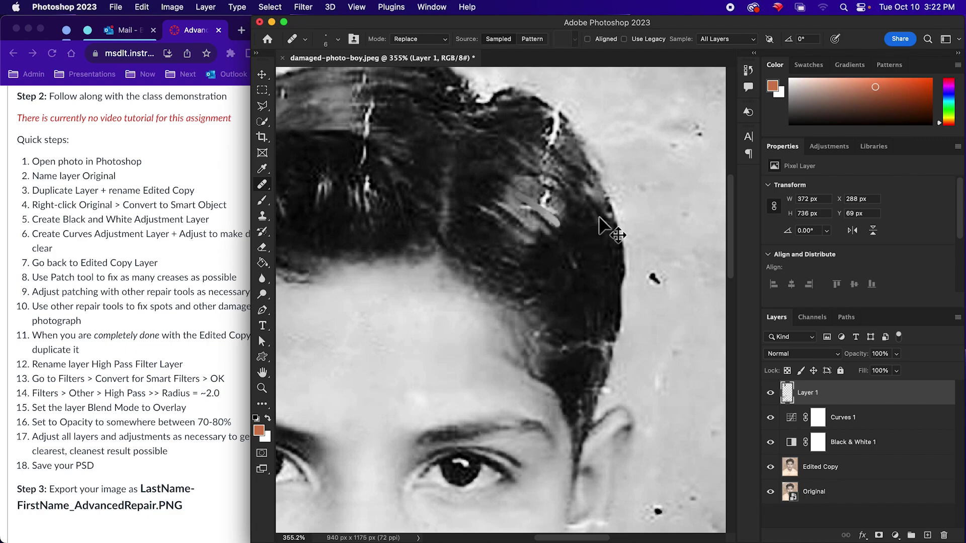
left_click(412, 39)
left_click(417, 31)
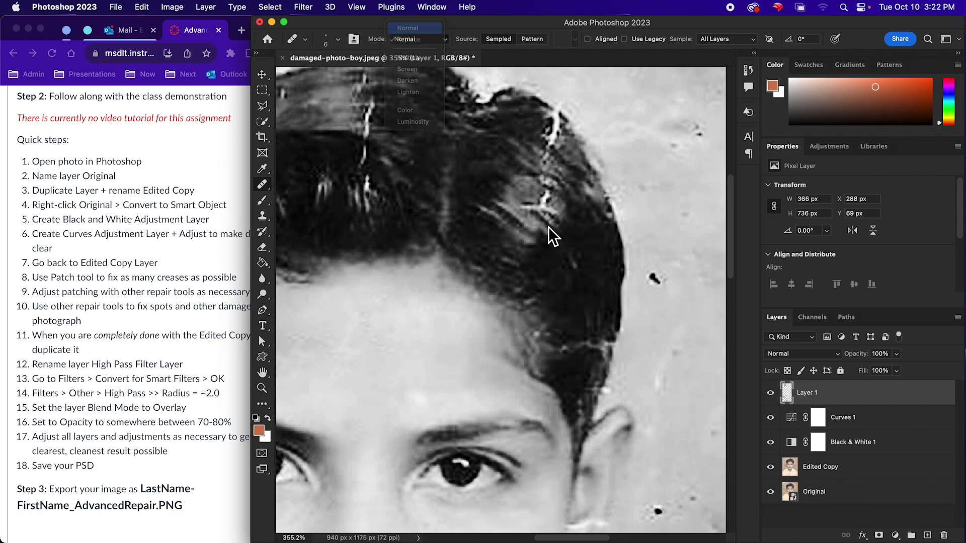
left_click(337, 39)
mouse_move(391, 99)
left_mouse_down()
mouse_move(325, 100)
mouse_move(264, 82)
mouse_move(287, 74)
left_mouse_up()
left_click(541, 210)
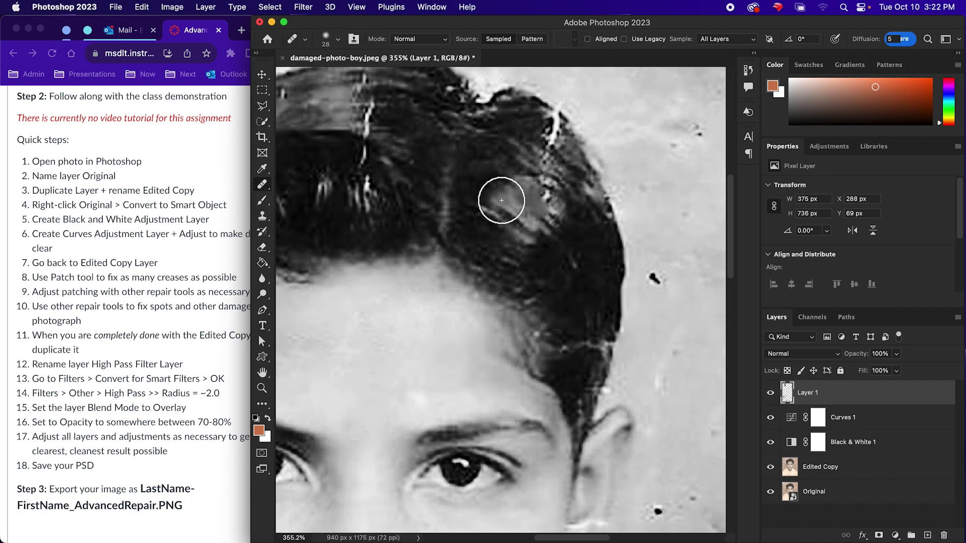
mouse_move(526, 198)
left_mouse_down()
mouse_move(553, 206)
mouse_move(533, 181)
mouse_move(557, 186)
mouse_move(556, 113)
left_mouse_up()
left_click(654, 191)
key("super+z")
key("super+z")
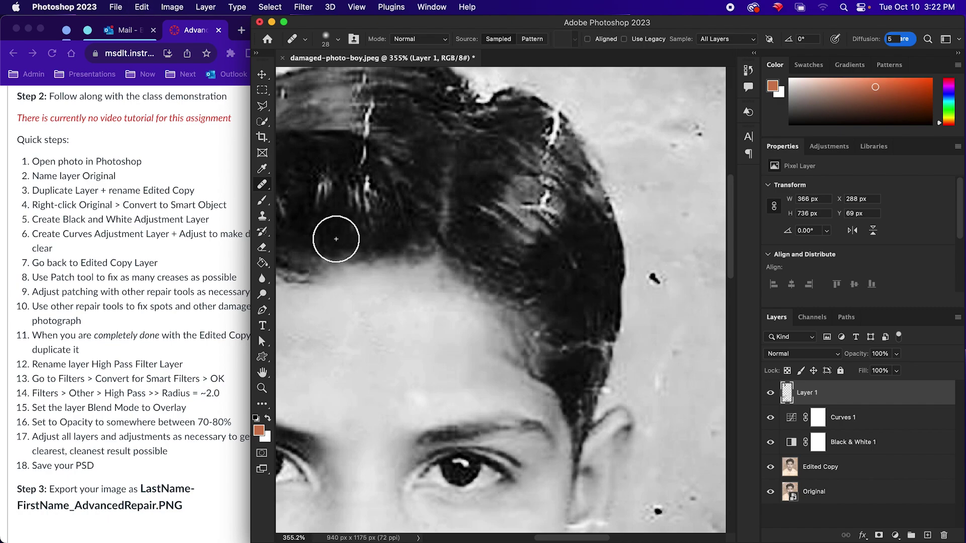
Step: Return to the Spot Healing Brush and lower its hardness for softer blending
right_click(262, 184)
left_click(327, 183)
left_click(521, 193)
key("super+z")
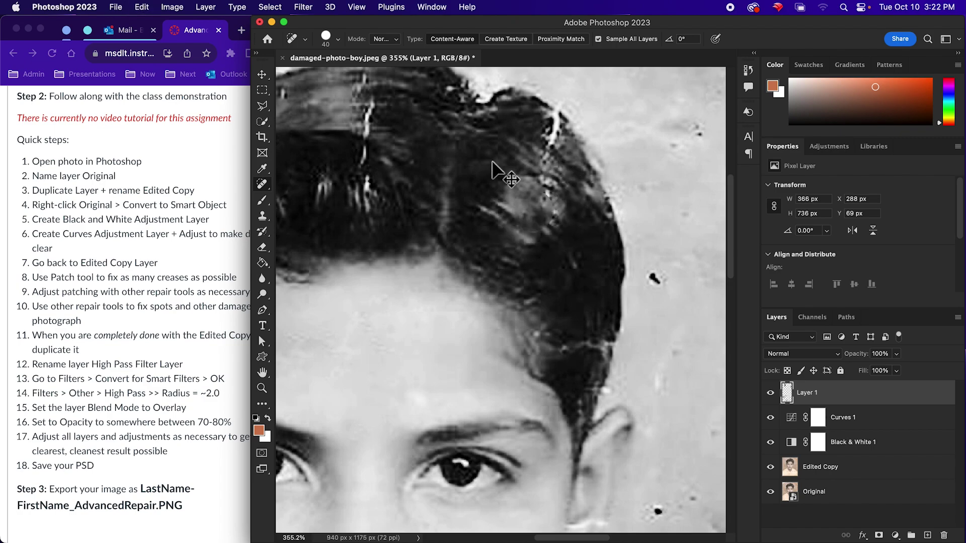
left_click(330, 38)
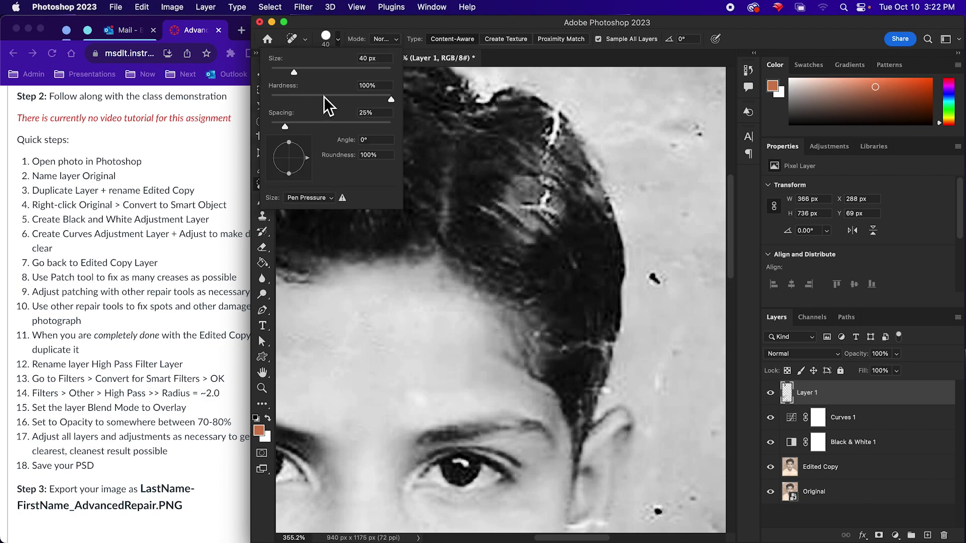
left_click_drag(324, 97, 313, 97)
left_click(531, 199)
Step: Heal the white streaks up the hair and the black speck, then zoom back out
left_click(545, 209)
mouse_move(548, 212)
left_mouse_down()
mouse_move(549, 121)
mouse_move(523, 254)
left_mouse_up()
mouse_move(482, 190)
left_mouse_down()
mouse_move(502, 190)
mouse_move(508, 247)
mouse_move(500, 270)
left_mouse_up()
left_click_drag(409, 209, 443, 214)
left_click_drag(592, 166, 593, 163)
scroll(631, 332, "down", 5)
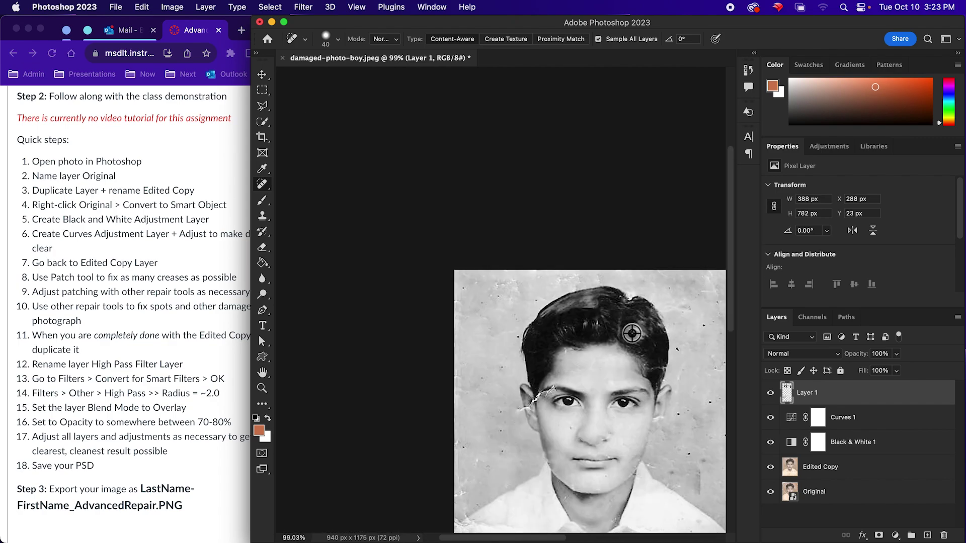
Step: Heal specks in the right and top-right background, beside the ear and along the left hairline
left_click_drag(669, 355, 579, 204)
left_click(619, 248)
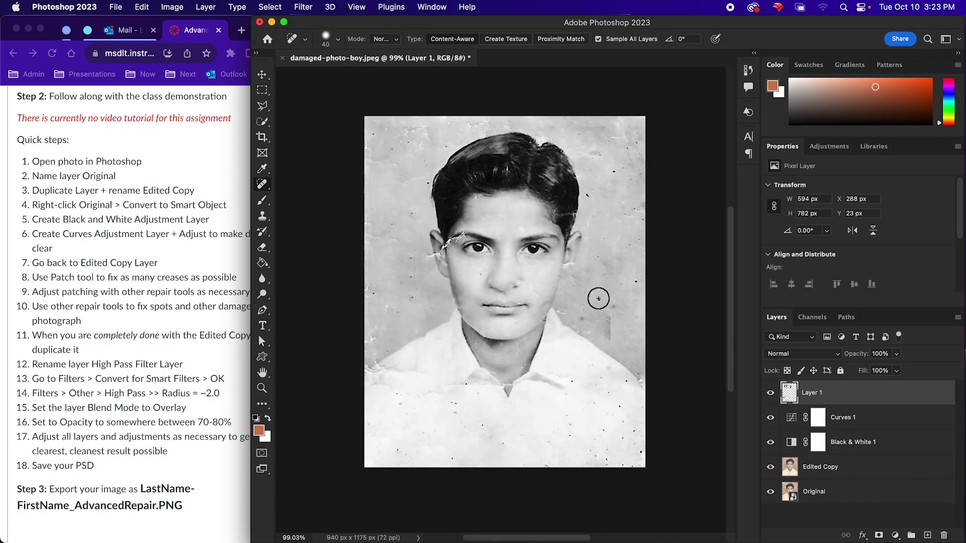
left_click(635, 281)
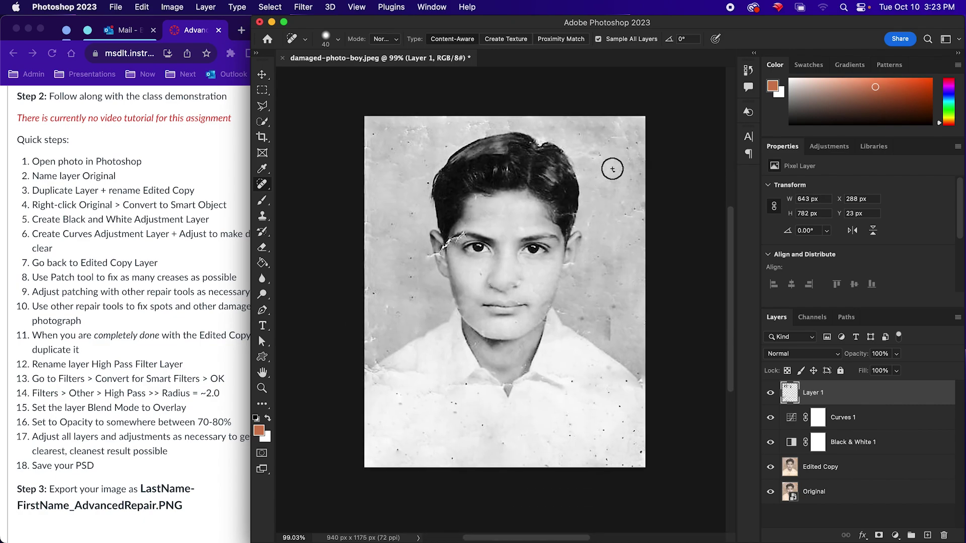
left_click(636, 143)
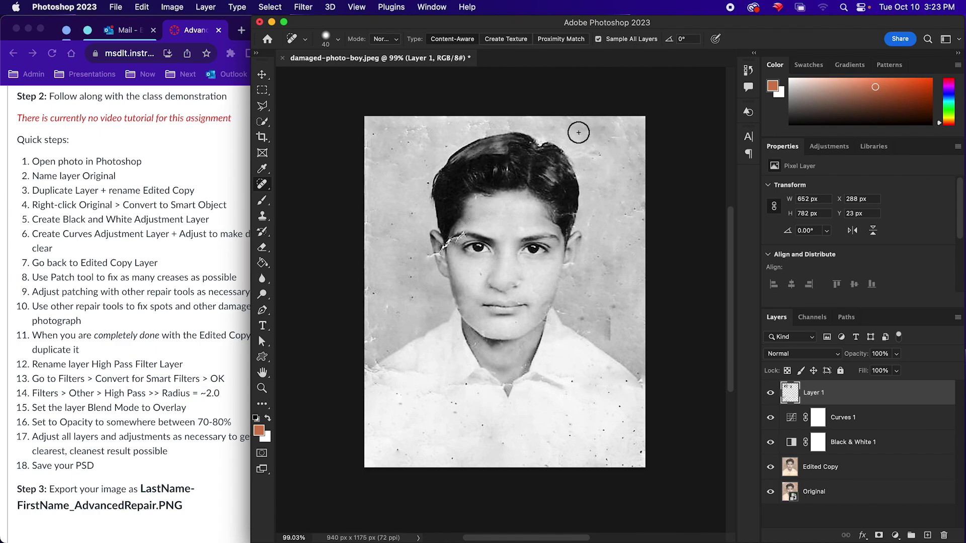
left_click(601, 153)
mouse_move(599, 218)
left_mouse_down()
mouse_move(605, 244)
mouse_move(597, 269)
left_mouse_up()
mouse_move(431, 151)
left_mouse_down()
mouse_move(422, 190)
mouse_move(448, 144)
mouse_move(385, 146)
left_mouse_up()
left_click_drag(374, 143, 370, 131)
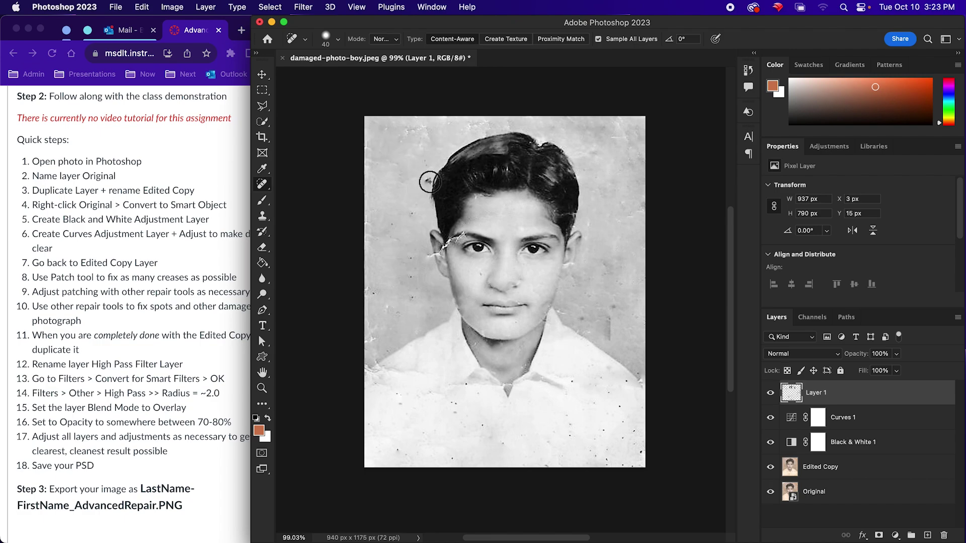
Step: Undo the upper-left strokes and redo the cleanup of the upper-left and left background
key("super+z")
key("super+z")
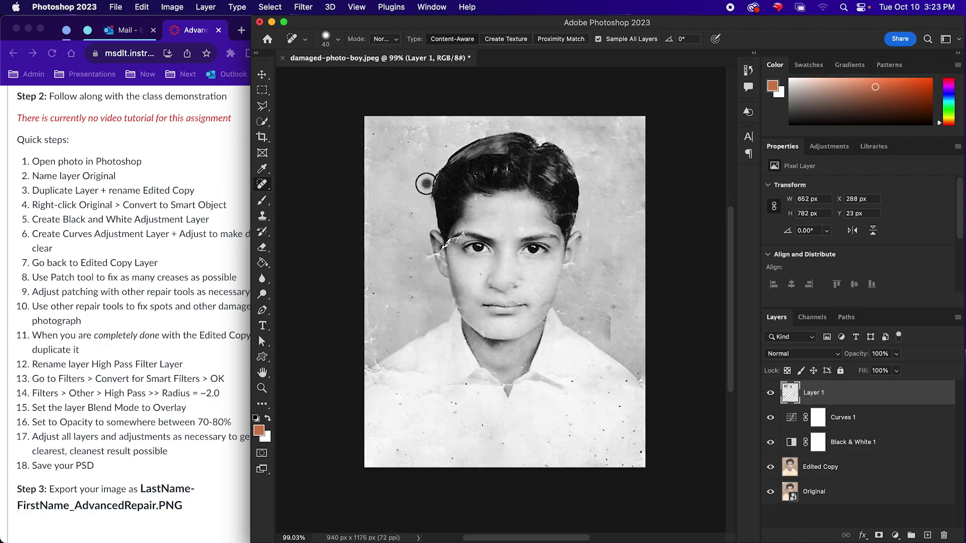
mouse_move(410, 137)
left_mouse_down()
mouse_move(394, 147)
mouse_move(443, 133)
left_mouse_up()
left_click_drag(376, 136, 373, 136)
mouse_move(429, 151)
left_mouse_down()
mouse_move(391, 242)
mouse_move(400, 316)
left_mouse_up()
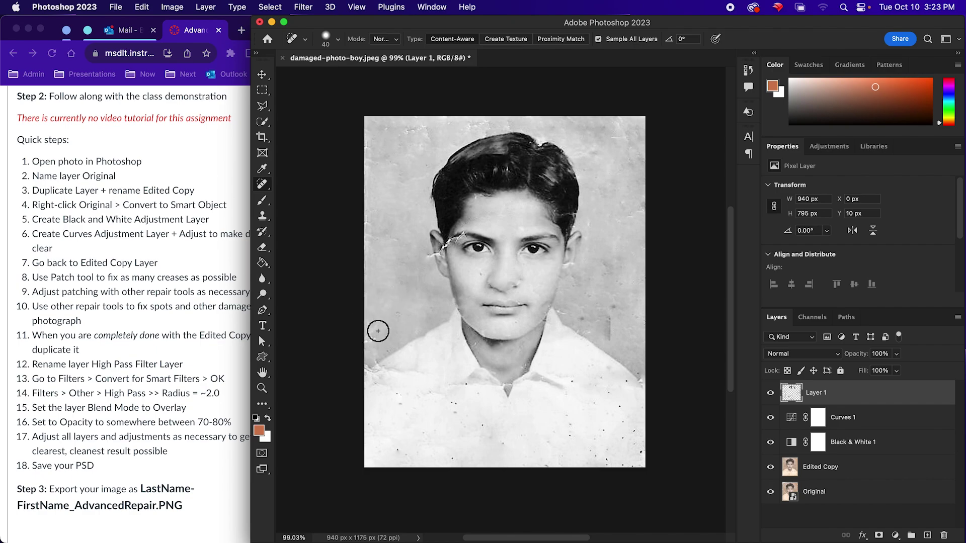
left_click_drag(402, 304, 386, 326)
Step: Clear the specks across the shirt and along the photo's left edge
mouse_move(453, 388)
left_mouse_down()
mouse_move(449, 403)
mouse_move(461, 407)
left_mouse_up()
mouse_move(399, 381)
left_mouse_down()
mouse_move(376, 389)
mouse_move(380, 372)
mouse_move(414, 370)
mouse_move(414, 417)
mouse_move(401, 451)
mouse_move(432, 465)
left_mouse_up()
mouse_move(425, 425)
left_mouse_down()
mouse_move(448, 465)
mouse_move(479, 467)
left_mouse_up()
mouse_move(454, 412)
left_mouse_down()
mouse_move(513, 431)
mouse_move(500, 446)
left_mouse_up()
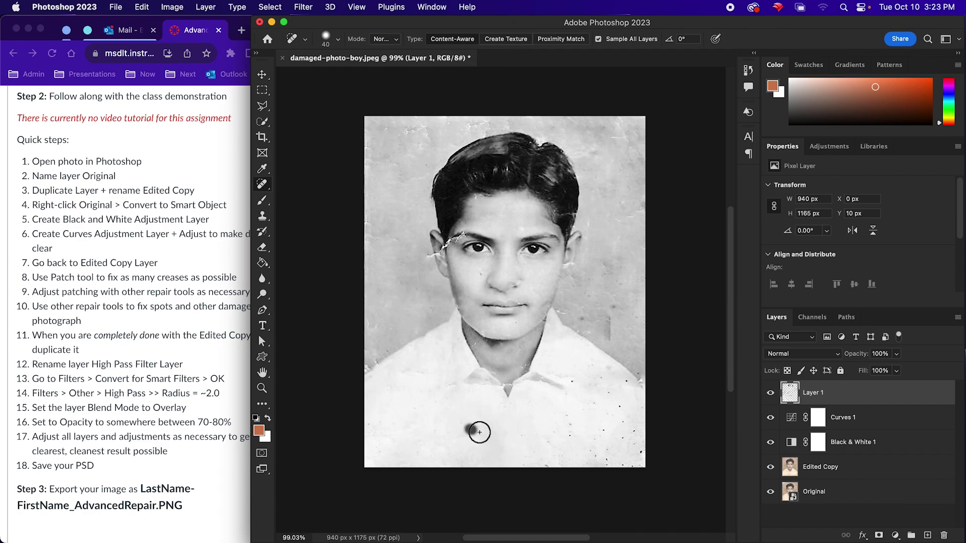
mouse_move(456, 423)
left_mouse_down()
mouse_move(468, 433)
mouse_move(467, 418)
left_mouse_up()
mouse_move(567, 433)
left_mouse_down()
mouse_move(581, 468)
mouse_move(642, 453)
mouse_move(609, 430)
mouse_move(584, 441)
mouse_move(591, 461)
mouse_move(619, 448)
left_mouse_up()
mouse_move(618, 446)
left_mouse_down()
mouse_move(594, 433)
mouse_move(547, 464)
mouse_move(628, 463)
left_mouse_up()
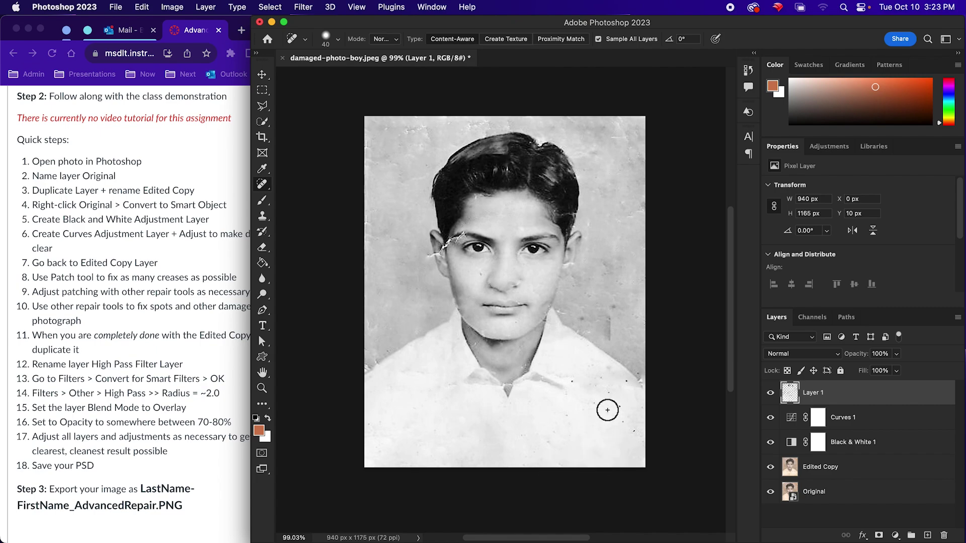
Step: Heal the specks on the right collar, right shoulder and forehead
left_click(600, 380)
left_click(598, 377)
left_click(581, 381)
left_click(569, 379)
mouse_move(572, 379)
left_mouse_down()
mouse_move(574, 410)
mouse_move(567, 393)
mouse_move(541, 455)
mouse_move(560, 425)
mouse_move(517, 443)
mouse_move(532, 424)
left_mouse_up()
left_click(628, 382)
mouse_move(597, 373)
left_mouse_down()
mouse_move(583, 353)
mouse_move(589, 387)
mouse_move(604, 397)
left_mouse_up()
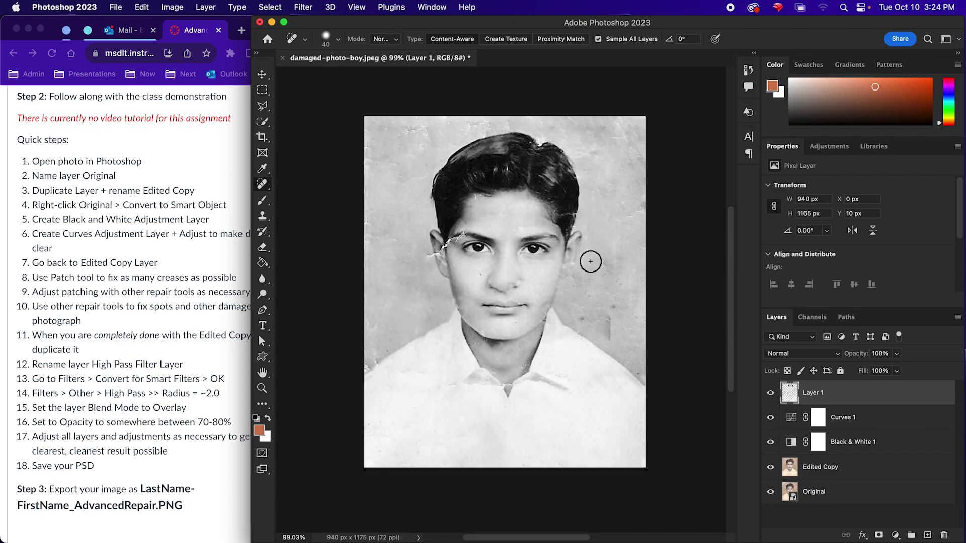
left_click(476, 222)
scroll(476, 222, "up", 5)
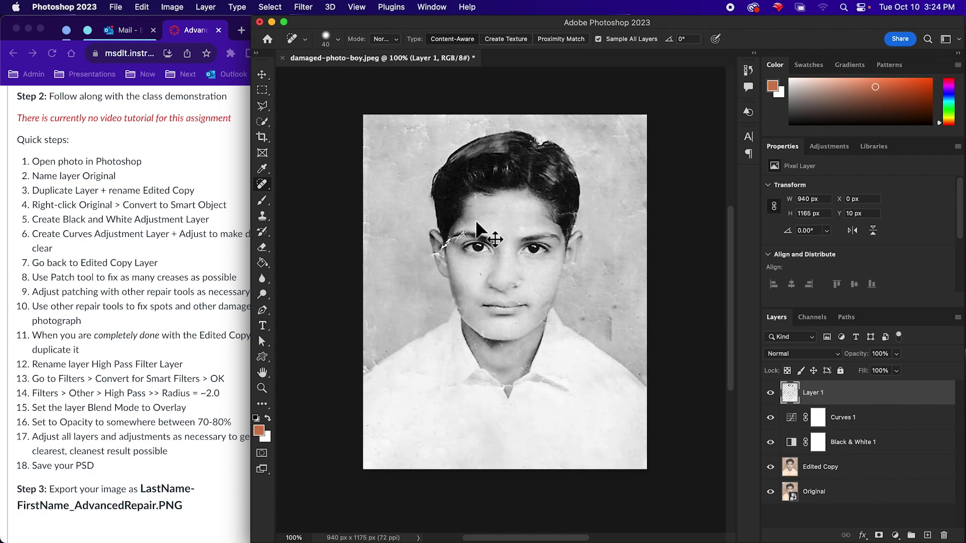
Step: Zoom to the eyebrow crease and switch to the Healing Brush at 10 px
left_click_drag(473, 220, 540, 348)
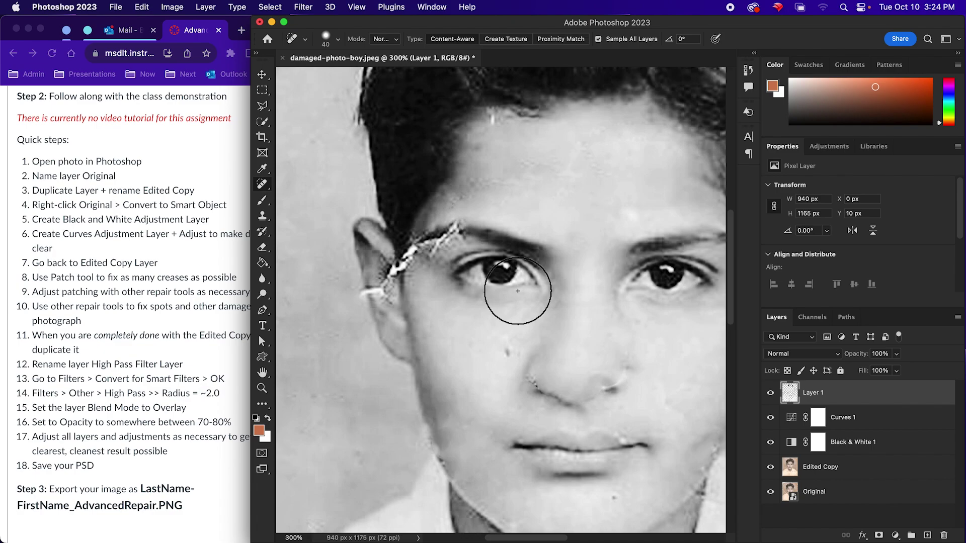
key("bracketleft")
key("bracketleft")
key("bracketleft")
key("bracketleft")
key("bracketleft")
key("bracketleft")
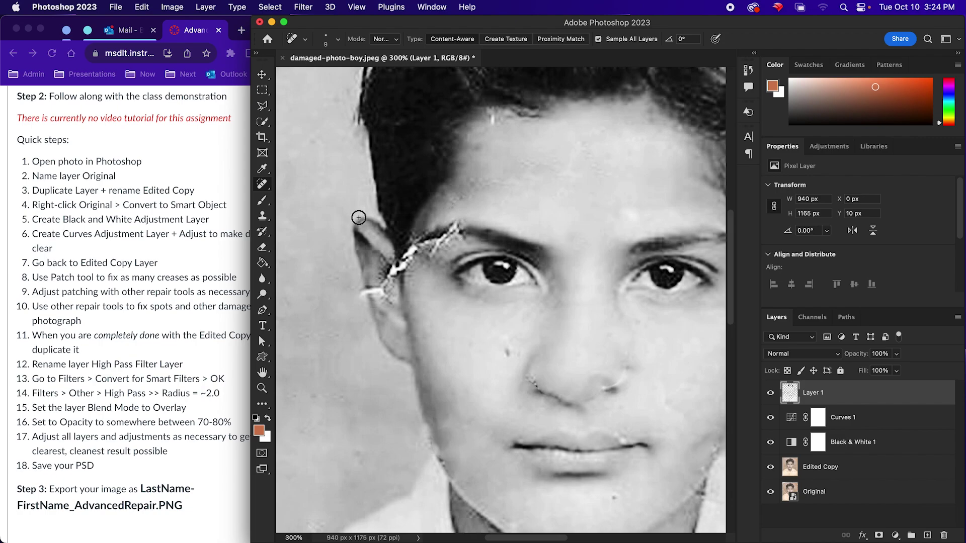
right_click(267, 182)
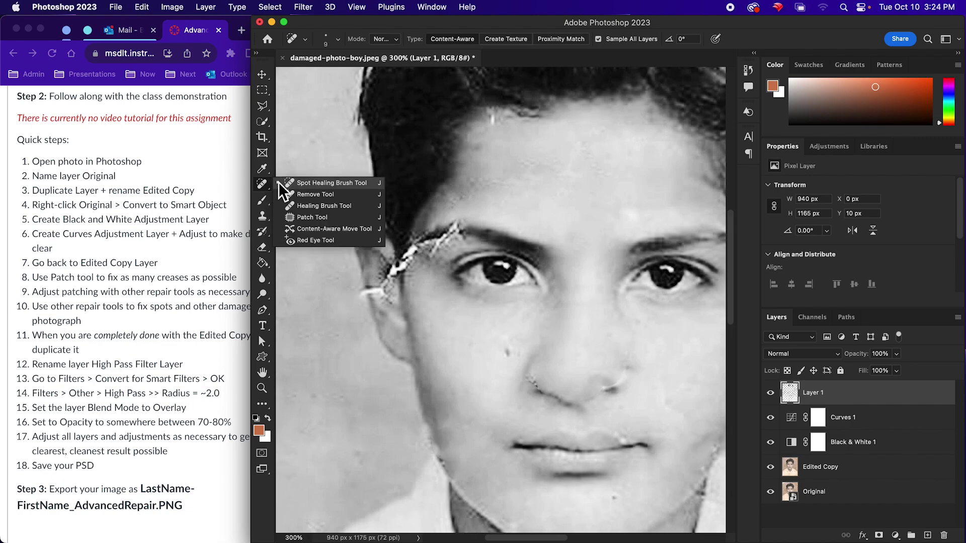
left_click(343, 200)
key("bracketleft")
key("bracketleft")
key("bracketleft")
key("bracketleft")
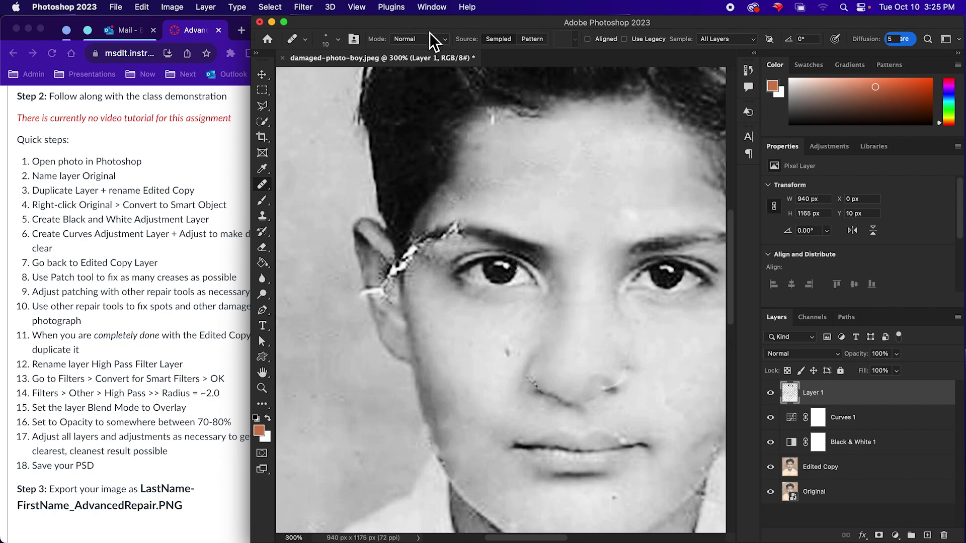
Step: Set the healing mode to Replace and paint over the eyebrow crease
left_click(406, 39)
left_click(409, 52)
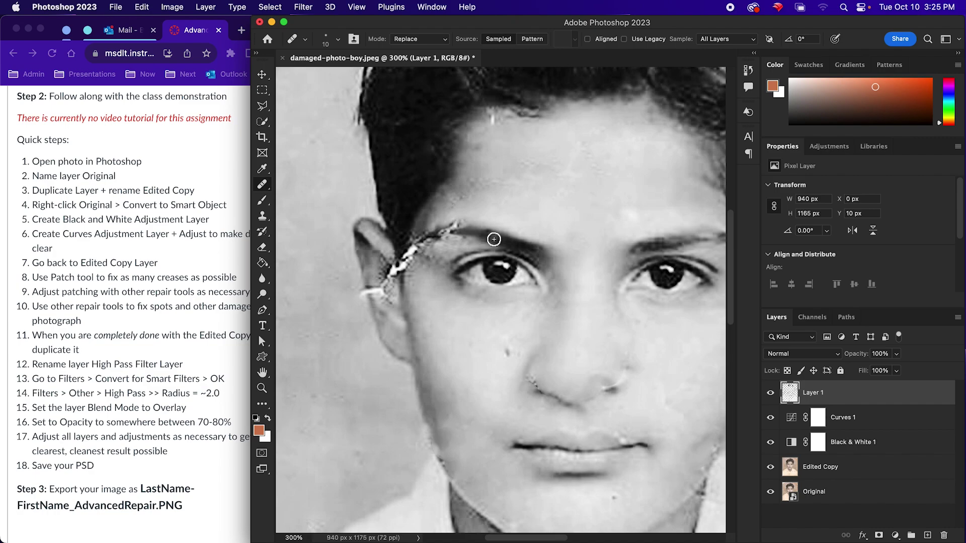
left_click_drag(491, 237, 452, 231)
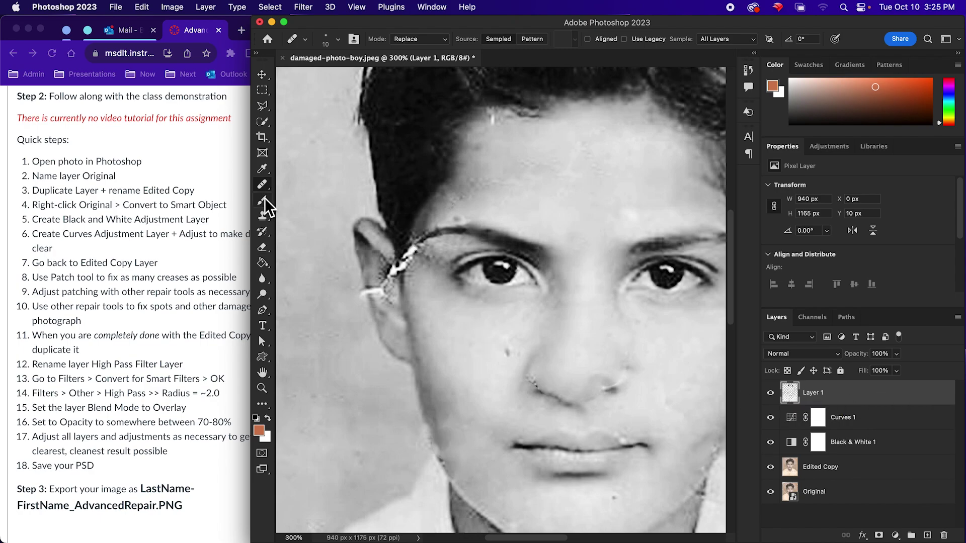
left_click(259, 186)
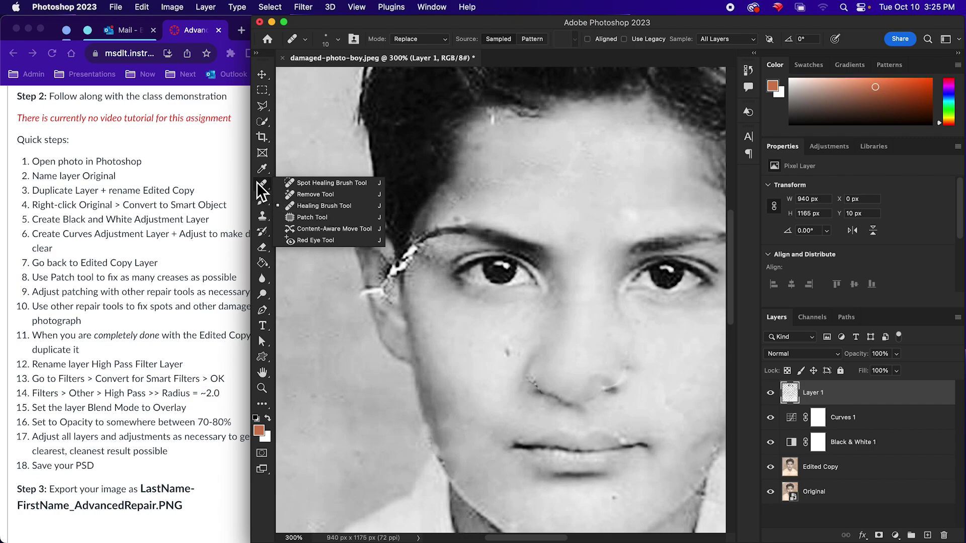
Step: Heal the white crease and damaged spots along the ear edge with the Healing Brush
left_click(323, 205)
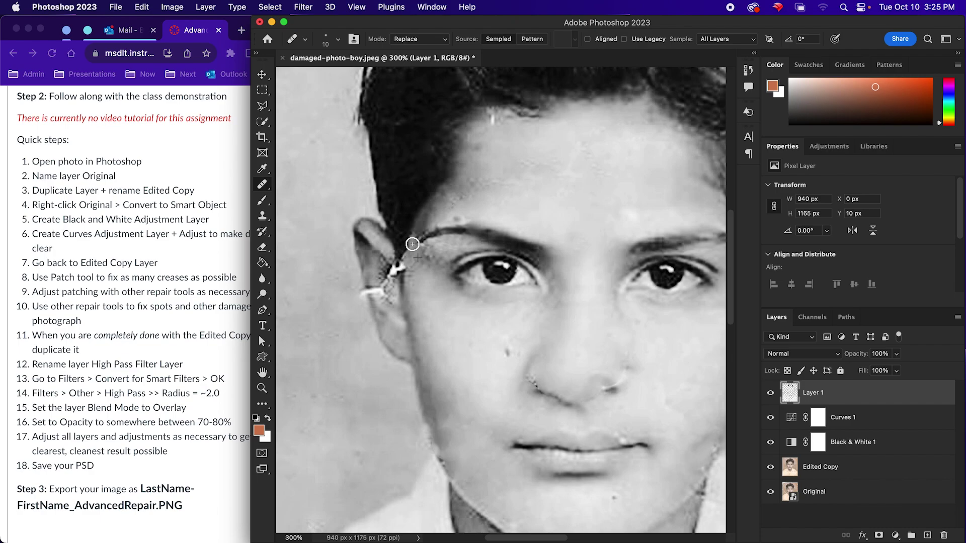
left_click_drag(393, 282, 384, 270)
mouse_move(391, 280)
left_mouse_down()
mouse_move(375, 293)
mouse_move(367, 282)
mouse_move(369, 296)
left_mouse_up()
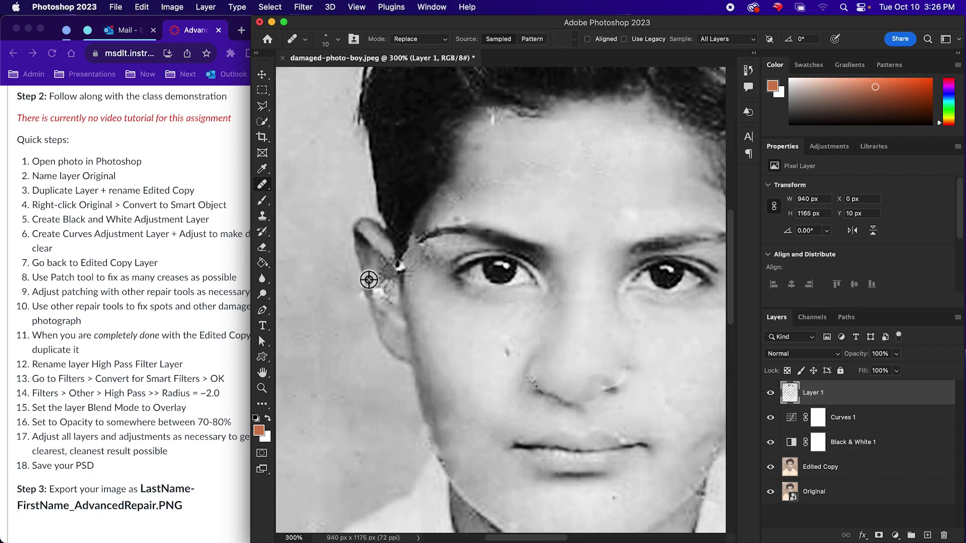
left_click_drag(373, 269, 374, 294)
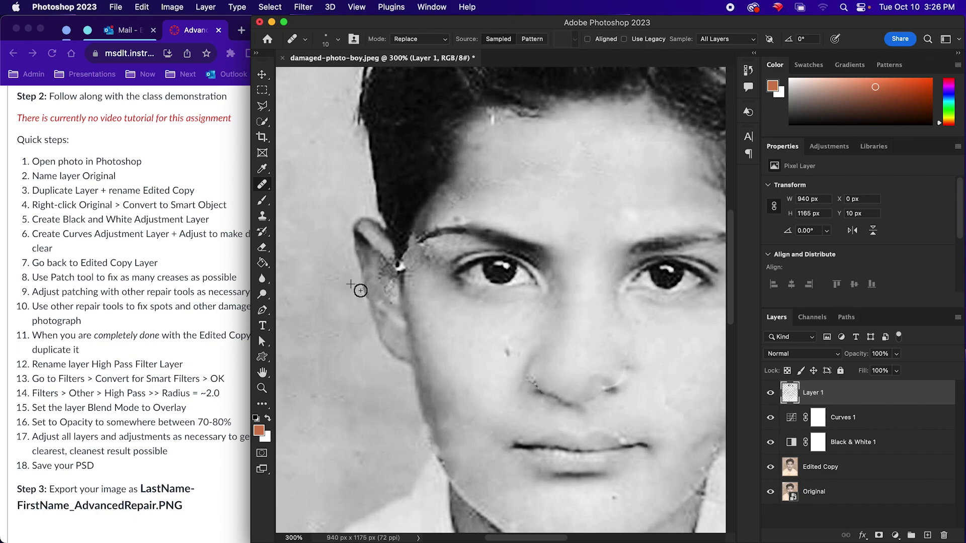
left_click(401, 248, "alt")
left_click(400, 268)
Step: Toggle Layer 1 to compare, then heal the specks by the nostril, undoing the last one
left_click_drag(681, 395, 631, 329)
left_click(770, 393)
left_click(771, 393)
left_click(569, 307)
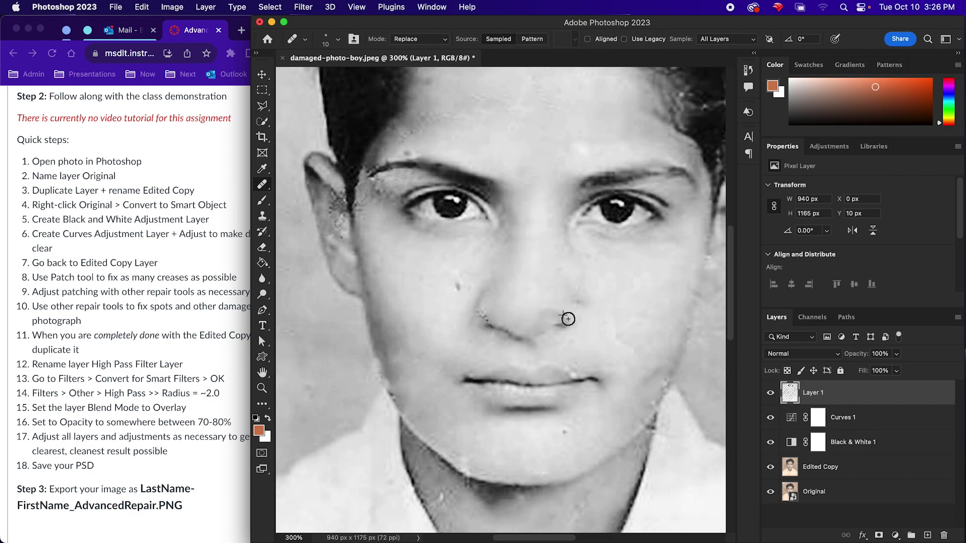
left_click(554, 320)
key("super+z")
Step: Retry healing the nostril spot, undo it, and hide Layer 1 to compare
left_click(590, 319, "alt")
left_click_drag(569, 318, 551, 323)
key("super+z")
left_click(770, 393)
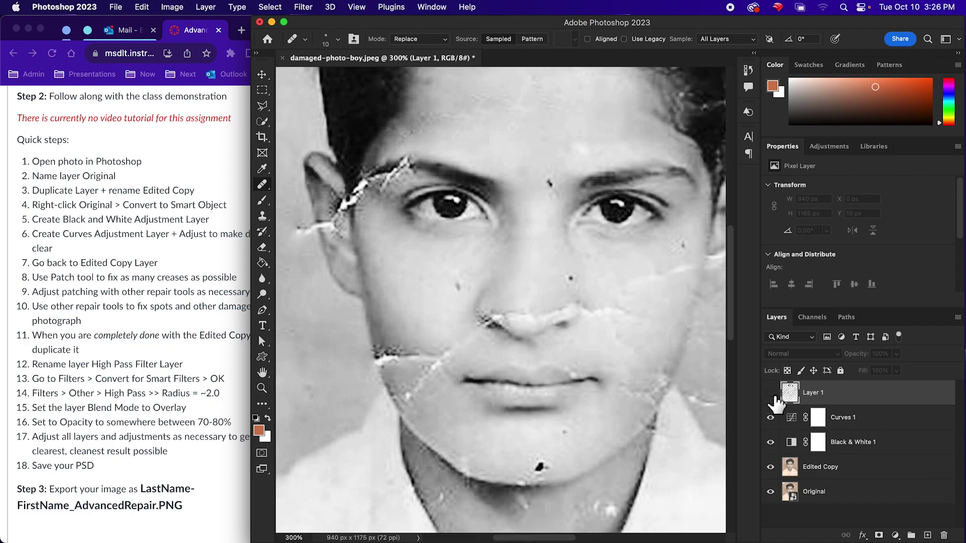
Step: Show Layer 1, set the healing mode back to Normal and heal around the left nostril
left_click(772, 395)
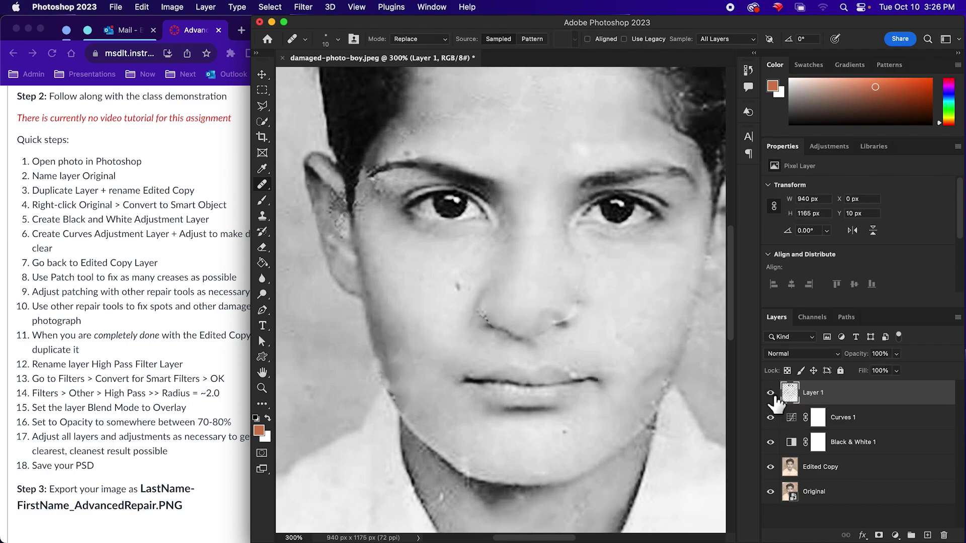
left_click(431, 40)
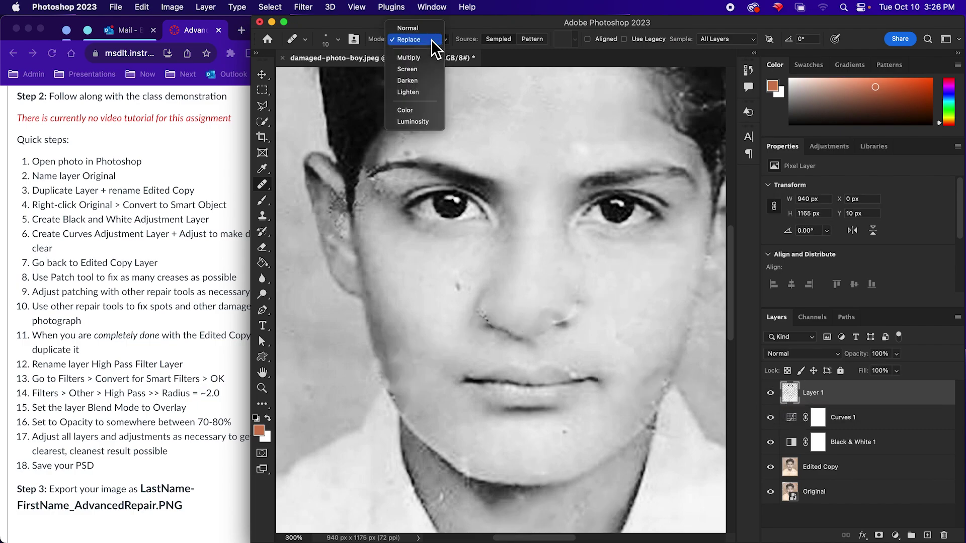
left_click(431, 28)
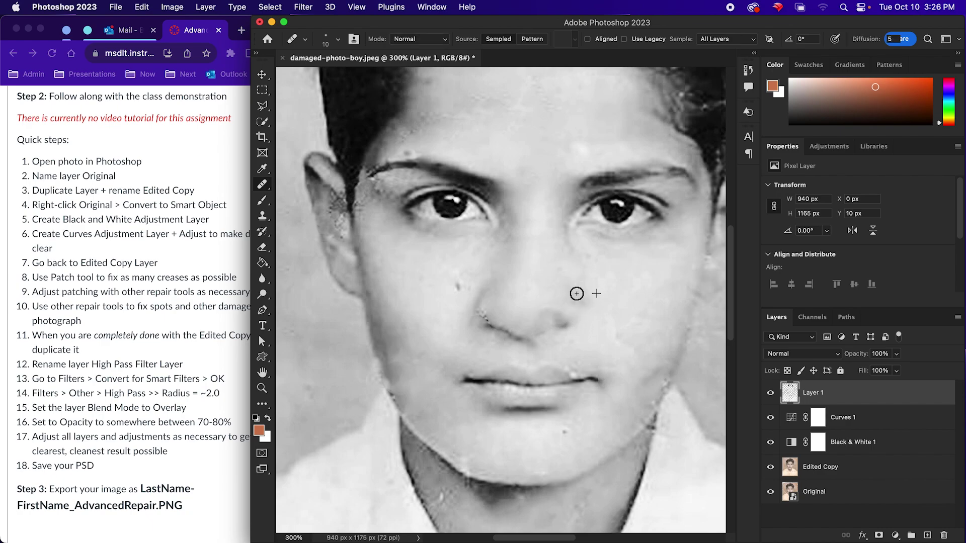
left_click_drag(482, 313, 479, 310)
right_click(264, 183)
Step: Switch to the Spot Healing Brush and heal the blemishes along the left eyebrow
left_click(291, 182)
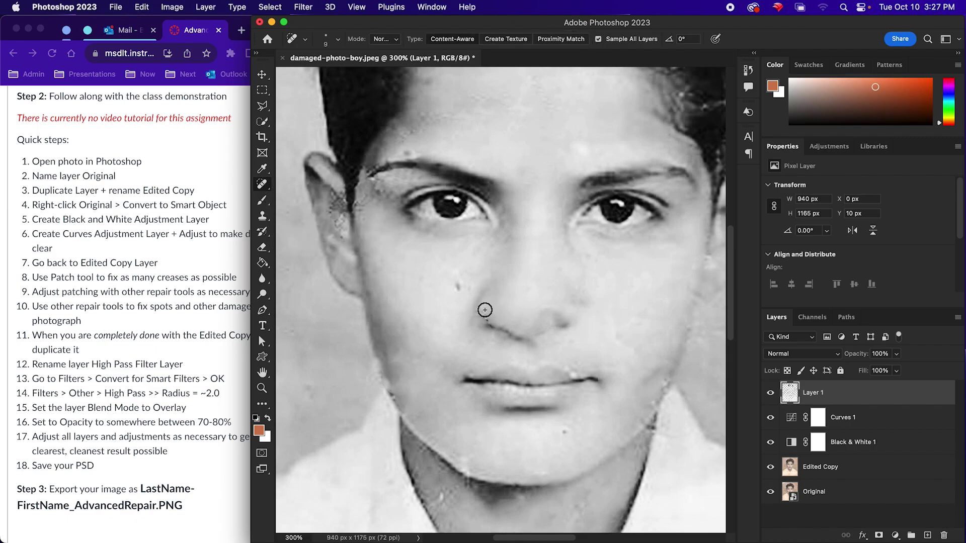
mouse_move(417, 156)
left_mouse_down()
mouse_move(392, 153)
mouse_move(383, 177)
mouse_move(388, 201)
mouse_move(410, 192)
mouse_move(359, 205)
mouse_move(329, 203)
mouse_move(329, 194)
mouse_move(339, 224)
left_mouse_up()
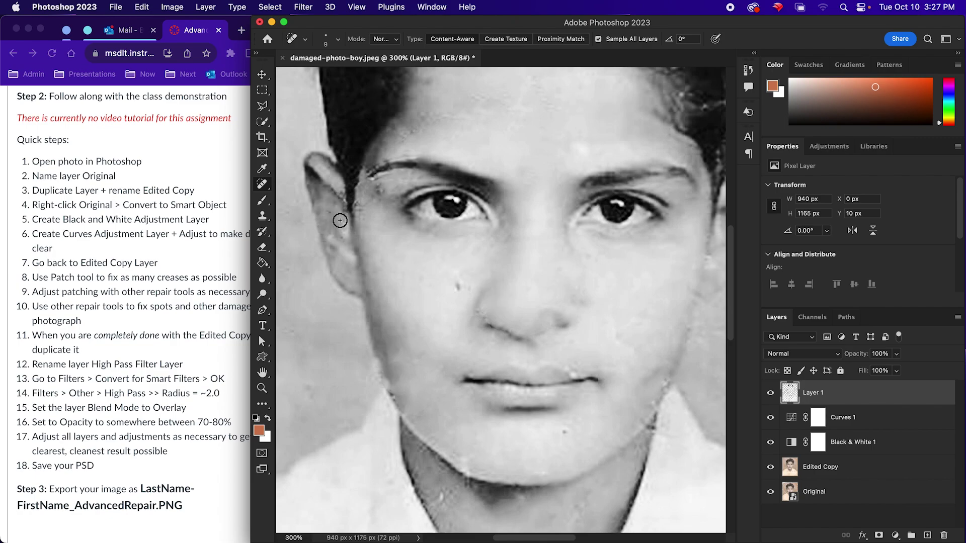
left_click_drag(384, 162, 372, 176)
left_click_drag(382, 170, 373, 176)
Step: Heal the remaining spot on the cheek
scroll(597, 412, "up", 1)
mouse_move(450, 278)
left_mouse_down()
mouse_move(418, 276)
mouse_move(478, 286)
left_mouse_up()
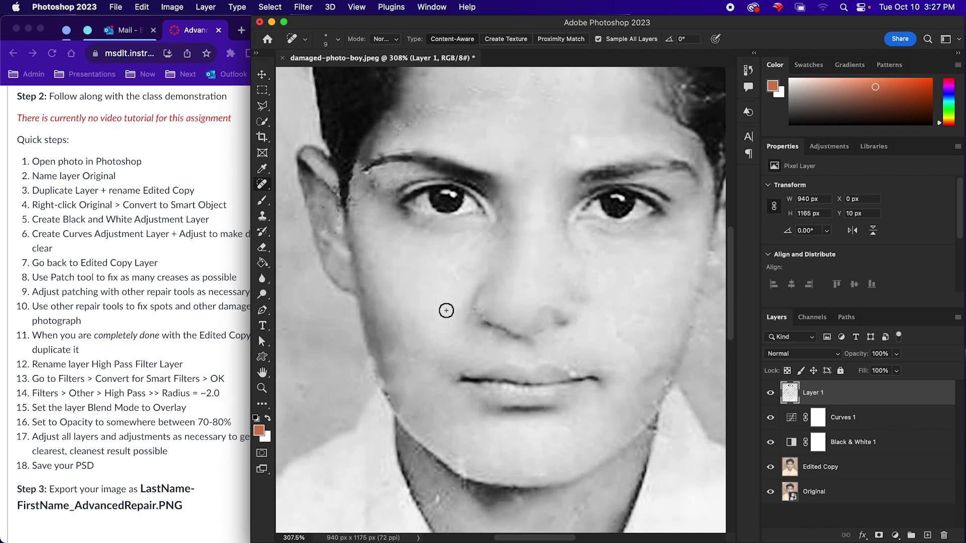
scroll(573, 360, "up", 5)
scroll(573, 360, "down", 10)
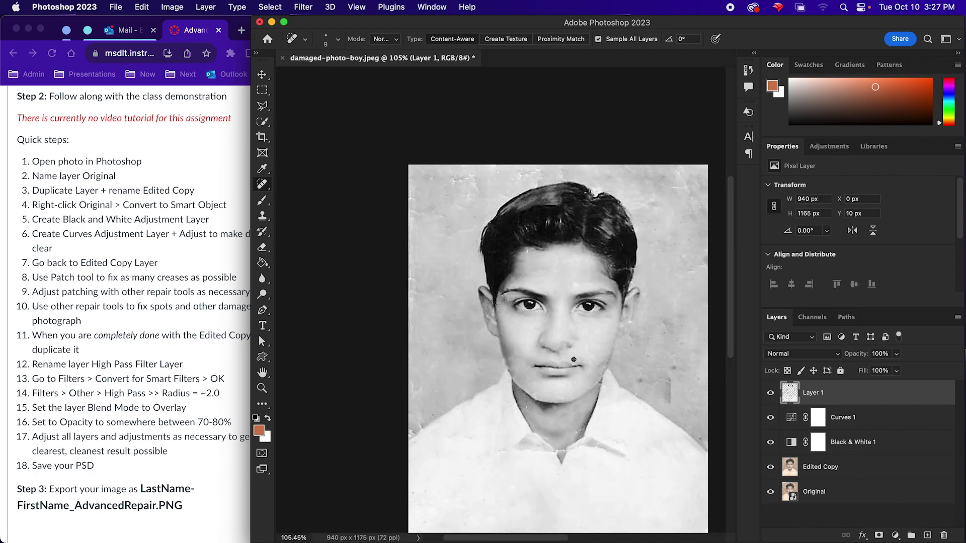
Step: Enlarge the Spot Healing Brush and heal the vertical crease and spots in the right background
scroll(573, 360, "right", 3)
scroll(573, 360, "down", 2)
key("bracketright")
key("bracketright")
left_click_drag(622, 324, 619, 364)
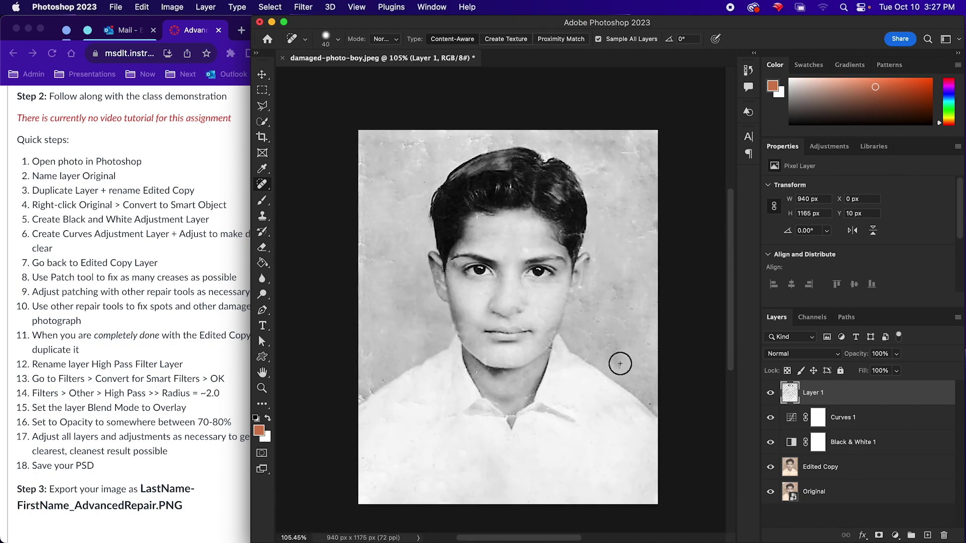
mouse_move(619, 330)
left_mouse_down()
mouse_move(630, 300)
mouse_move(649, 343)
left_mouse_up()
left_click(585, 310)
left_click(652, 403)
Step: Heal the damage in the upper-right, upper-left and left-edge background
mouse_move(637, 160)
left_mouse_down()
mouse_move(625, 146)
mouse_move(633, 141)
mouse_move(650, 193)
left_mouse_up()
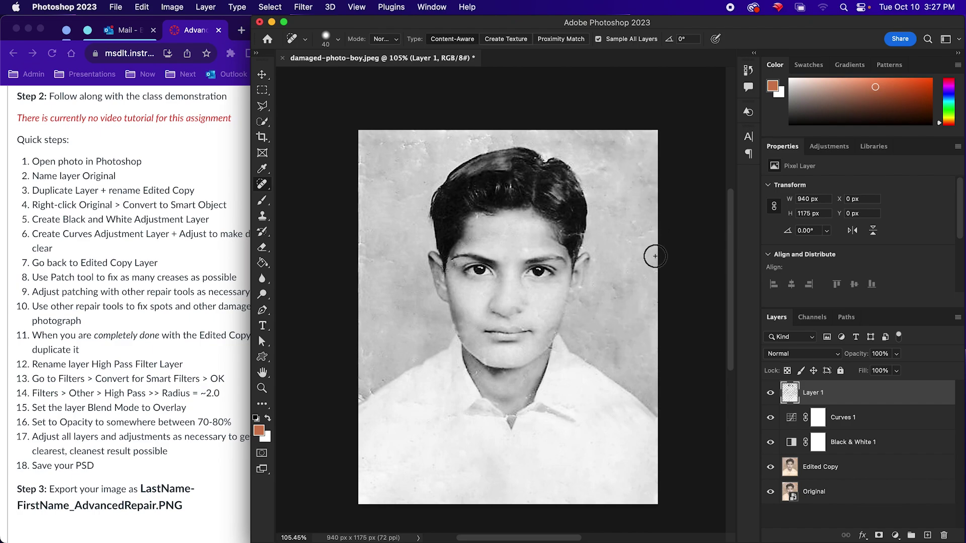
mouse_move(391, 150)
left_mouse_down()
mouse_move(488, 133)
mouse_move(467, 145)
mouse_move(370, 142)
left_mouse_up()
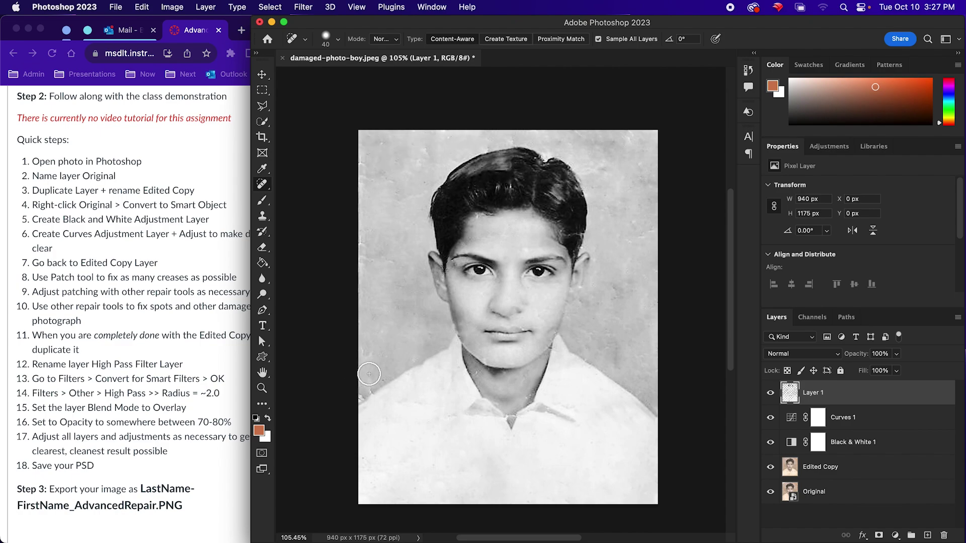
left_click_drag(386, 371, 371, 384)
left_click_drag(368, 331, 367, 331)
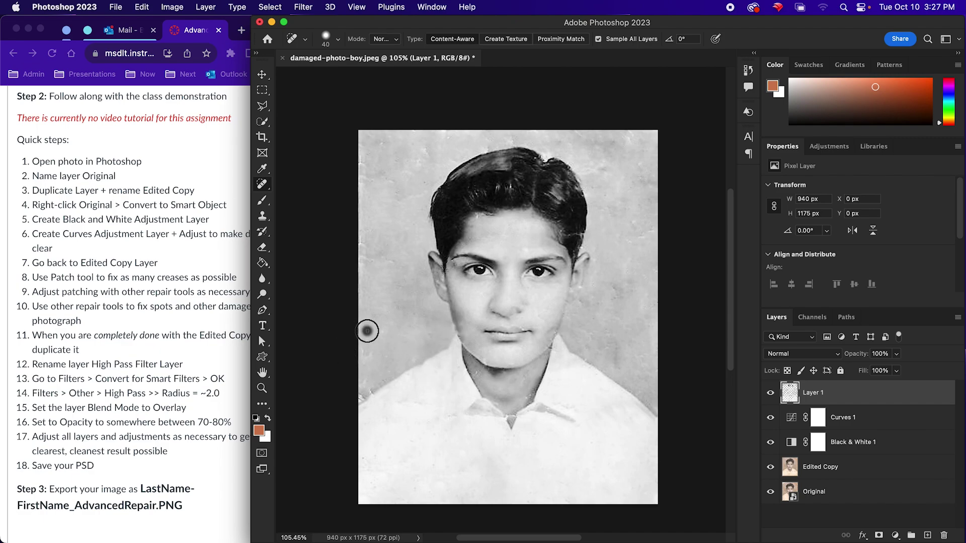
Step: Heal a spot on the boy's nose, toggling Layer 1 to compare with the original
left_click(770, 393)
left_click(770, 392)
left_click(512, 308)
left_click(509, 306)
left_click(770, 393)
left_click(770, 393)
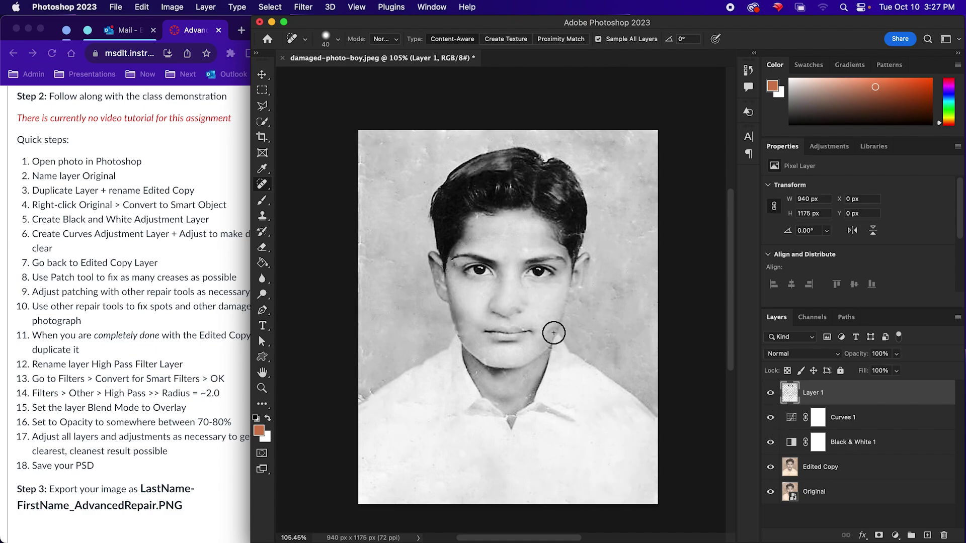
scroll(521, 330, "down", 1)
scroll(521, 329, "up", 5)
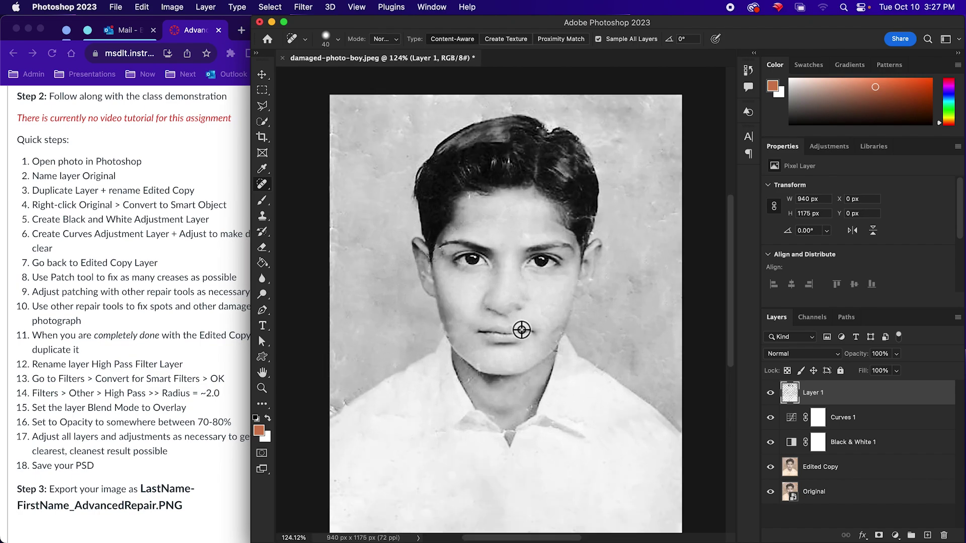
scroll(522, 330, "up", 1)
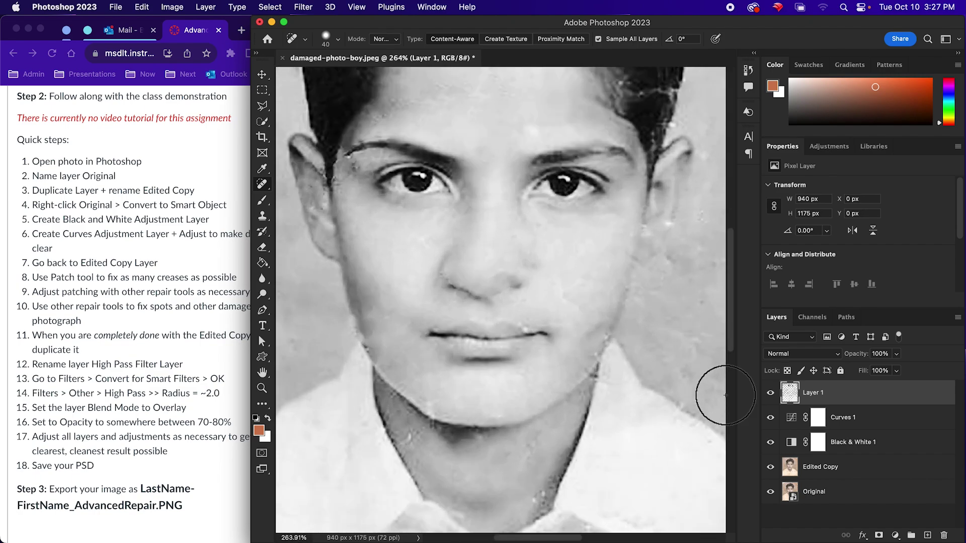
Step: Switch to the Healing Brush Tool and dab a spot on the nose
left_click(770, 393)
left_click(770, 392)
left_click_drag(262, 183, 340, 210)
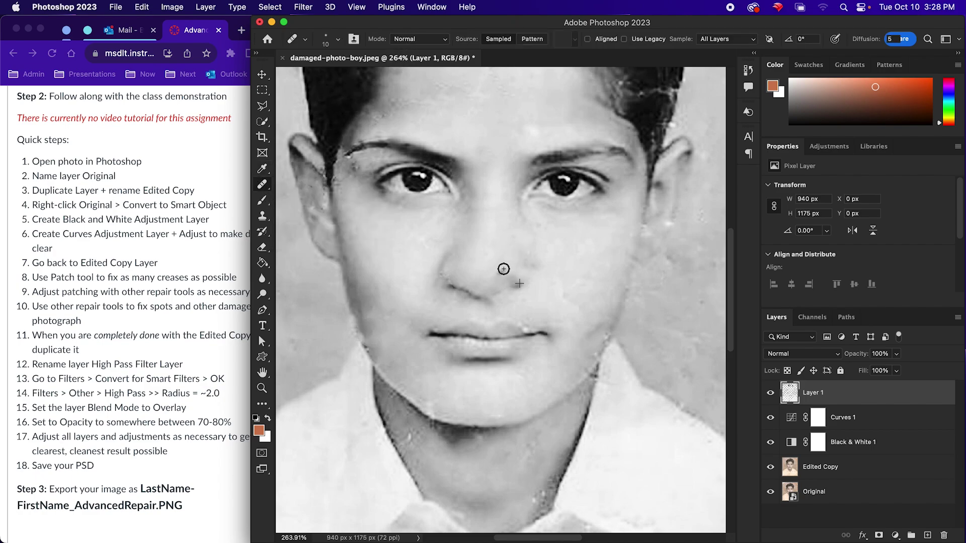
left_click(500, 270)
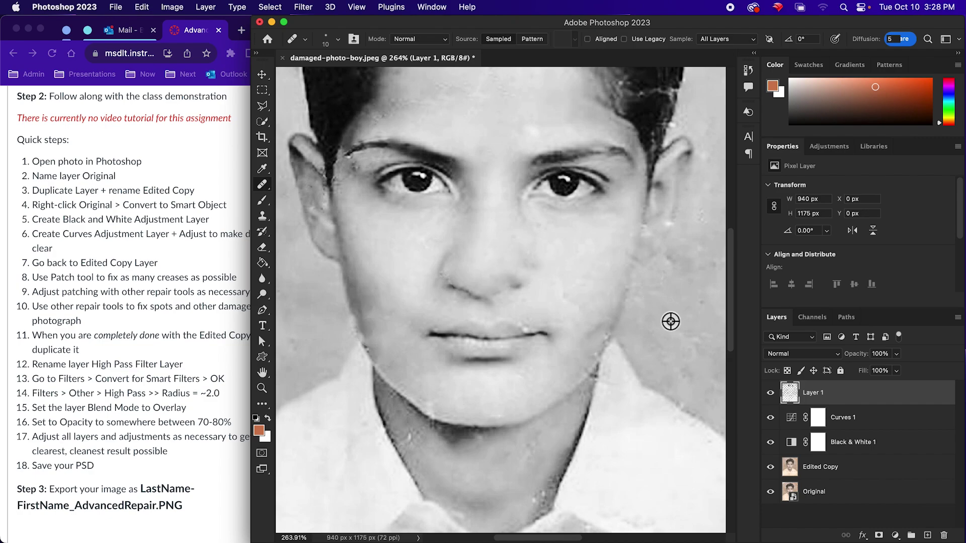
Step: Toggle Layer 1's visibility repeatedly to check the nose repairs, then pick the Eraser
left_click(769, 393)
left_click(769, 393)
left_click(770, 392)
left_click(770, 393)
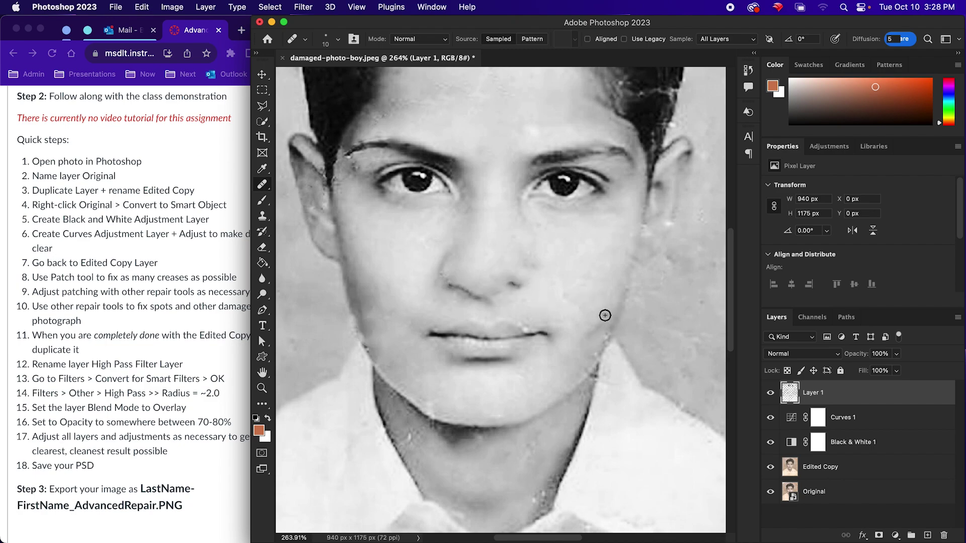
scroll(618, 336, "down", 5)
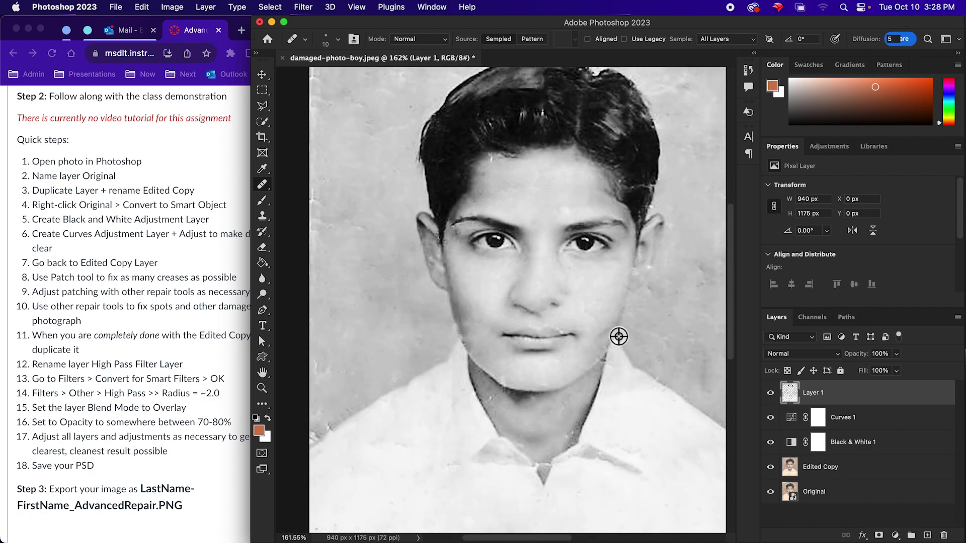
left_click(770, 392)
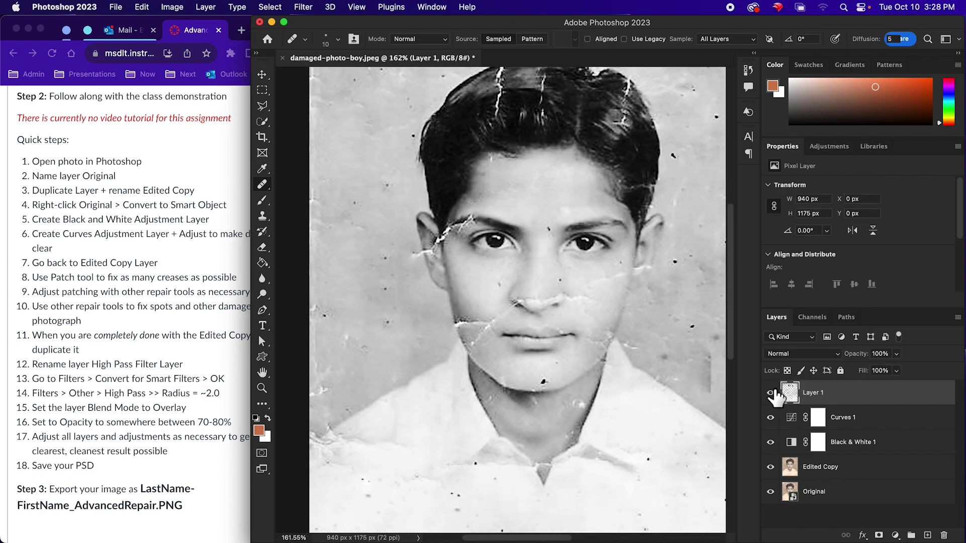
left_click(770, 393)
scroll(516, 325, "up", 10)
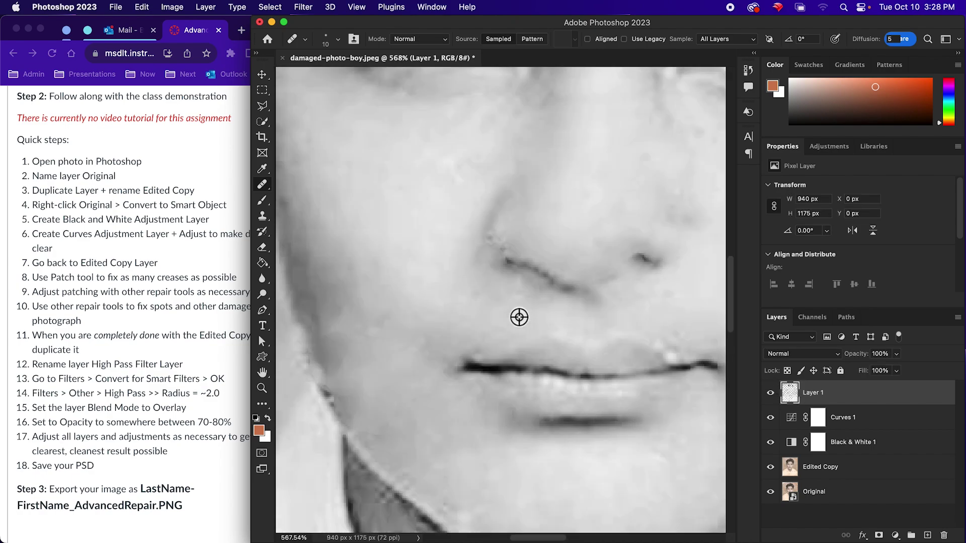
key("e")
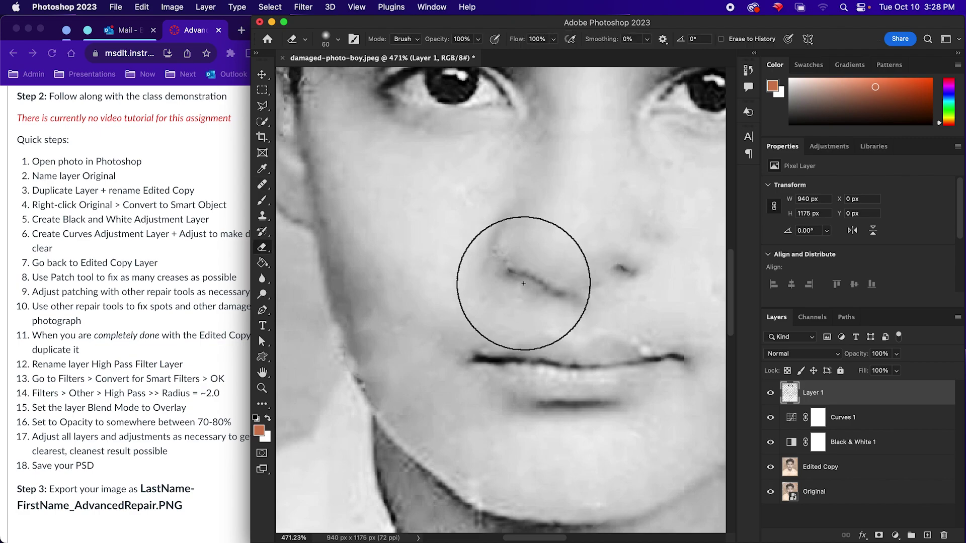
Step: Shrink the eraser to 15, undo the nostril erase, and spot-heal the blemish beside the right nostril
key("bracketleft")
key("bracketleft")
key("bracketleft")
key("bracketleft")
key("bracketleft")
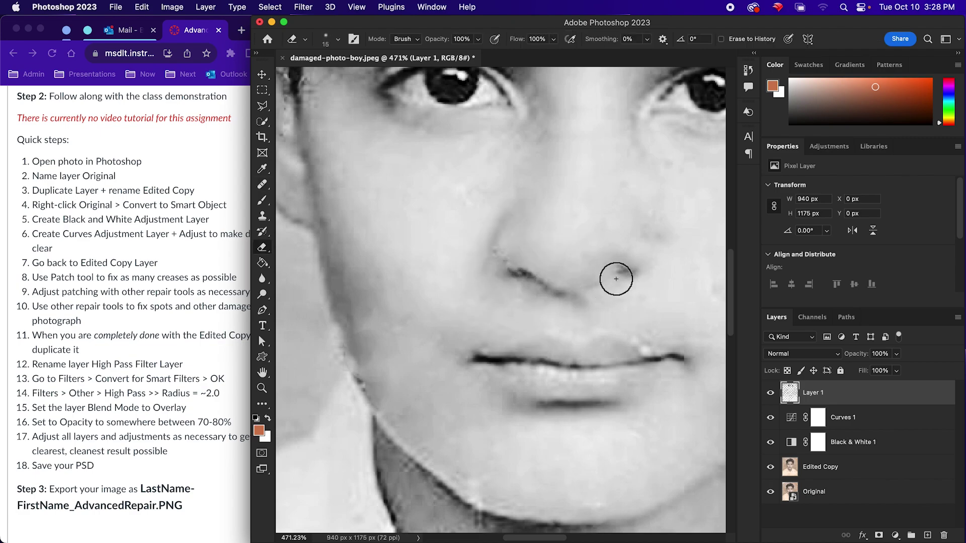
key("super+z")
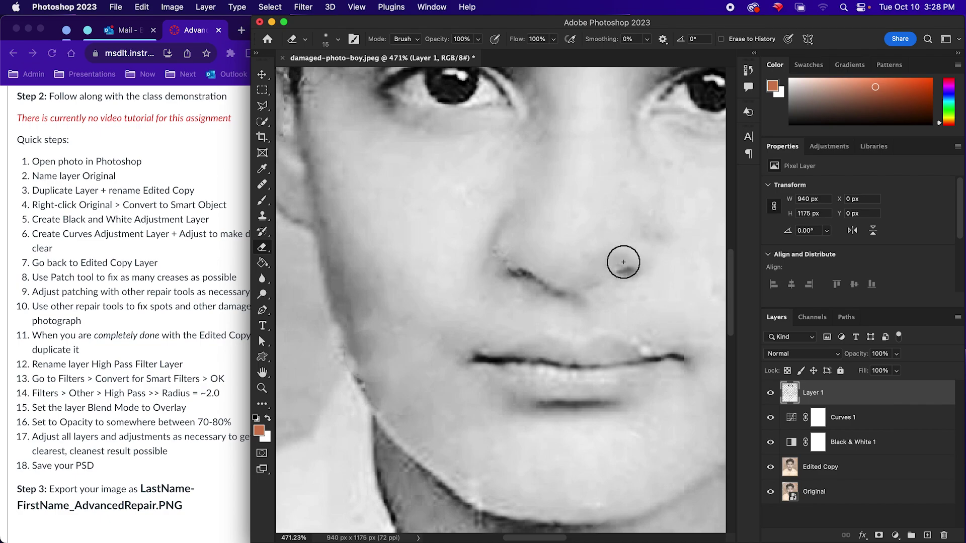
key("j")
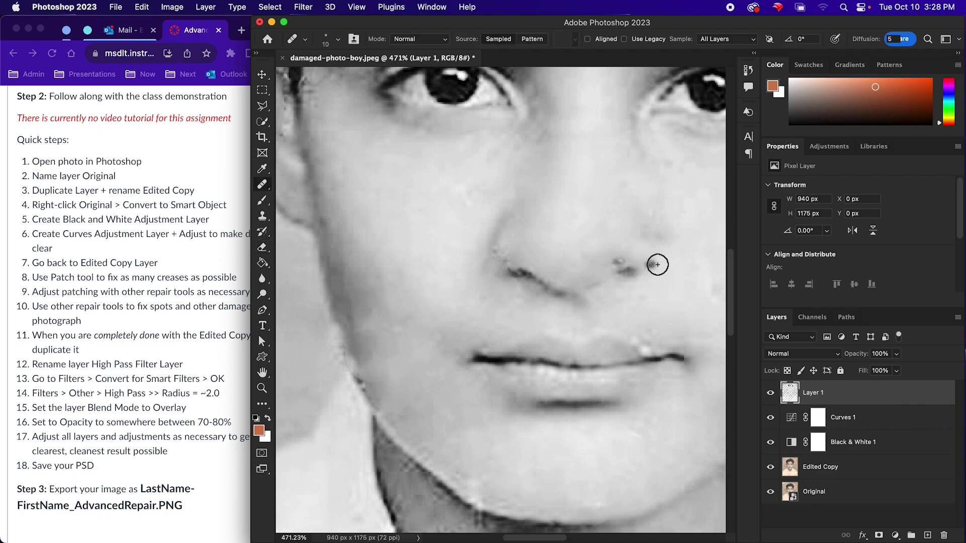
left_click(658, 265)
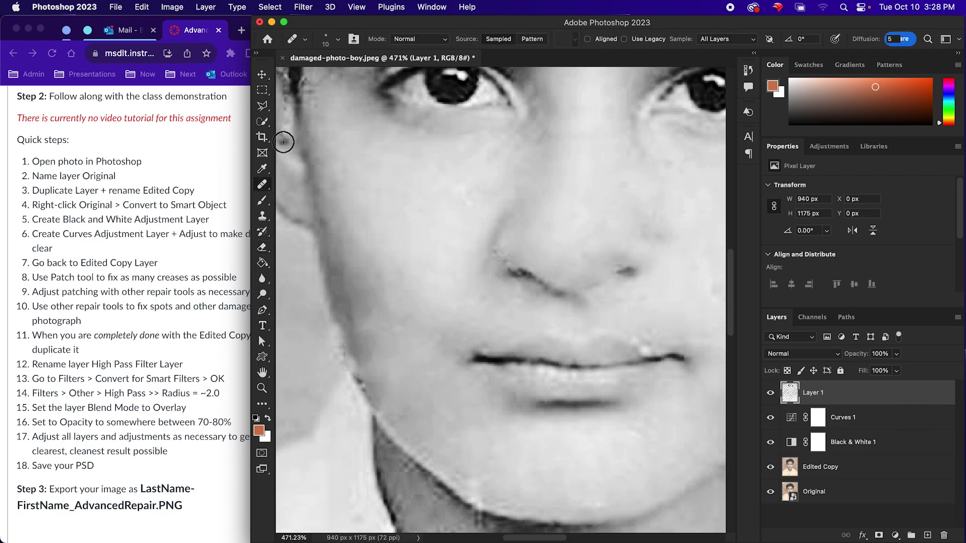
right_click(262, 184)
Step: Set the Spot Healing Brush to size 7 and heal the blemish beside the nostril
left_click(338, 185)
key("bracketleft")
key("bracketleft")
key("bracketleft")
key("bracketleft")
key("bracketleft")
key("bracketleft")
key("bracketleft")
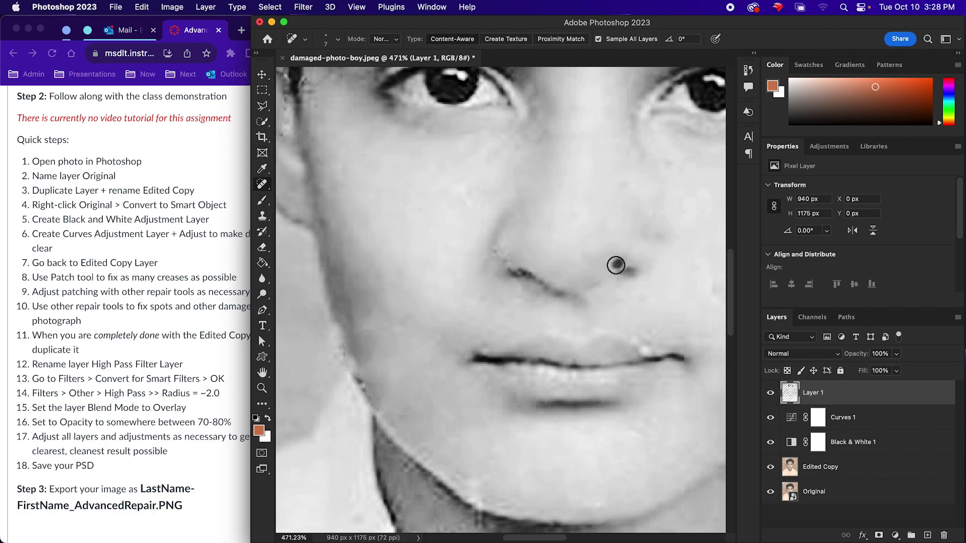
key("bracketleft")
key("bracketleft")
left_click(617, 265)
Step: Pan down to the neck and heal the crease running along it
scroll(651, 343, "up", 1)
scroll(651, 343, "down", 4)
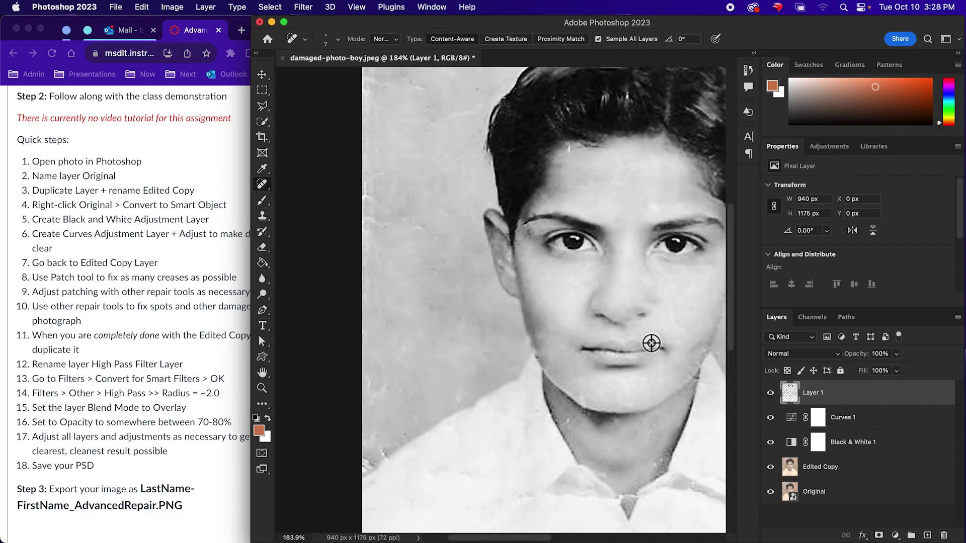
scroll(649, 341, "up", 1)
mouse_move(649, 341)
left_mouse_down()
mouse_move(641, 307)
mouse_move(552, 232)
mouse_move(574, 235)
left_mouse_up()
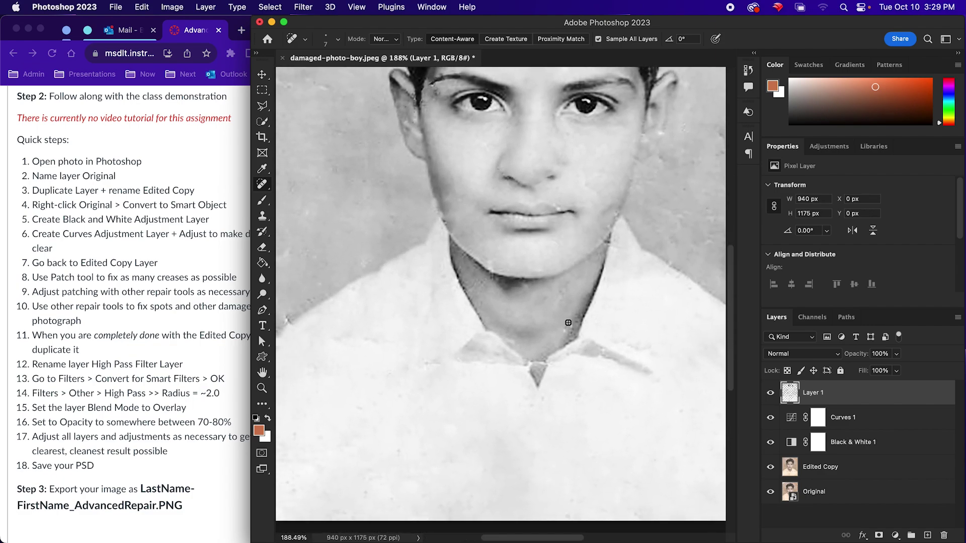
left_click_drag(568, 325, 577, 325)
scroll(660, 315, "down", 3)
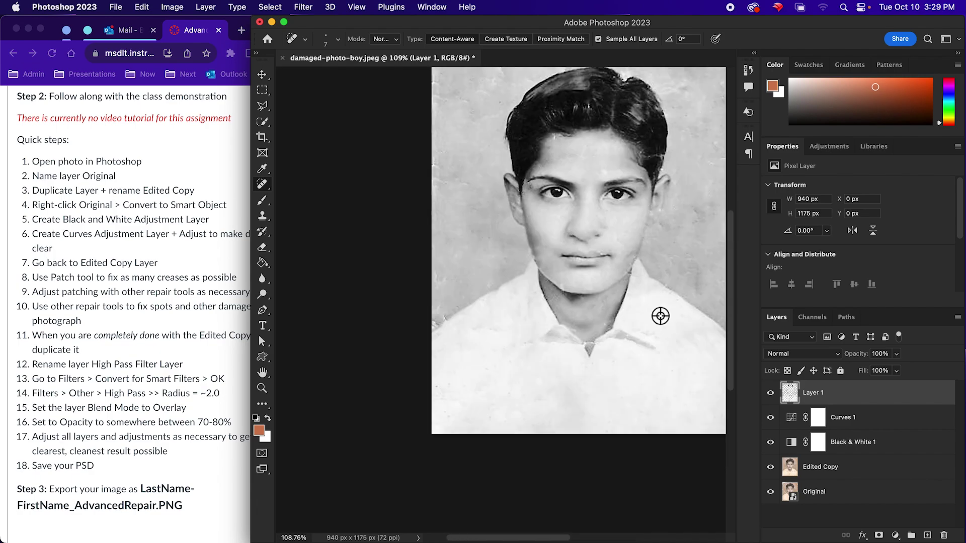
left_click_drag(670, 292, 570, 315)
scroll(569, 315, "up", 2)
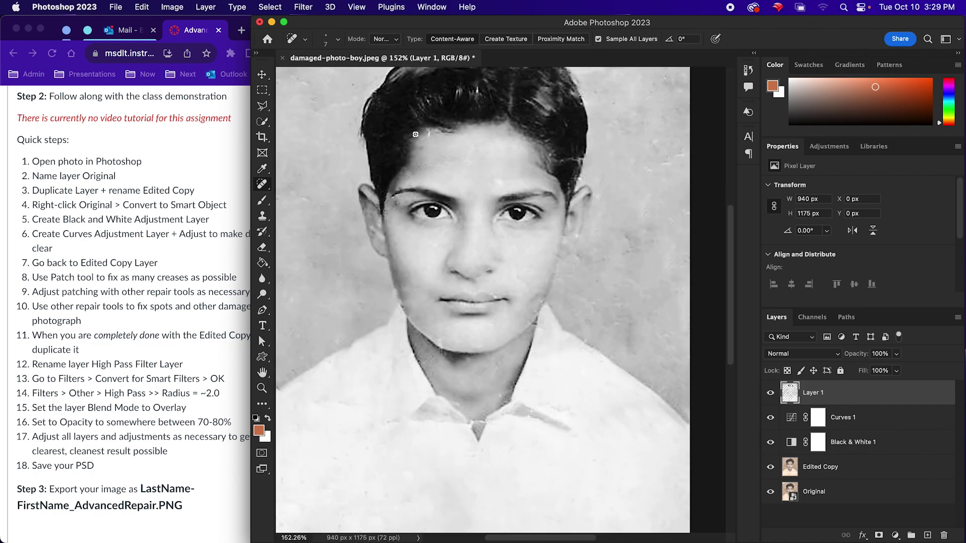
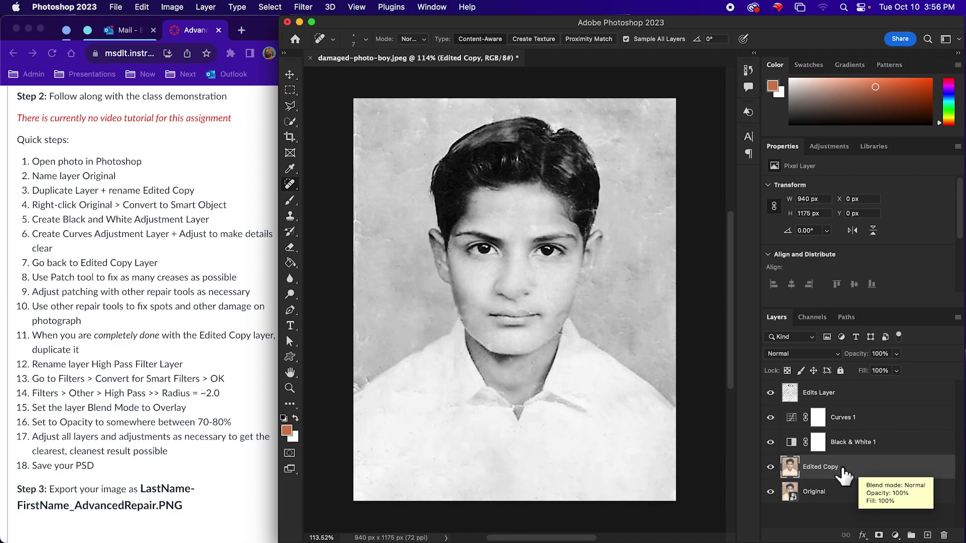
Step: Duplicate the Edited Copy layer and name the copy 'High Pass Filter Layer'
right_click(843, 469)
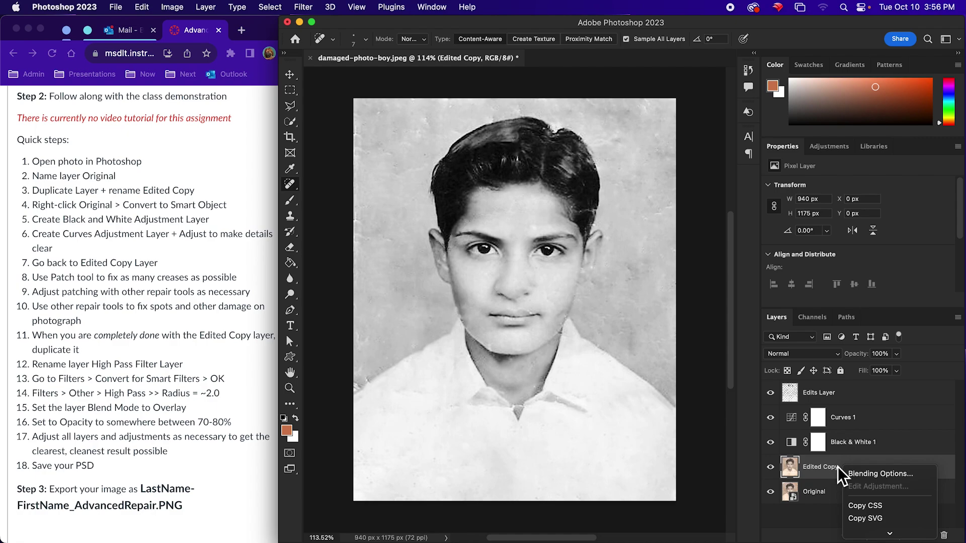
mouse_move(900, 537)
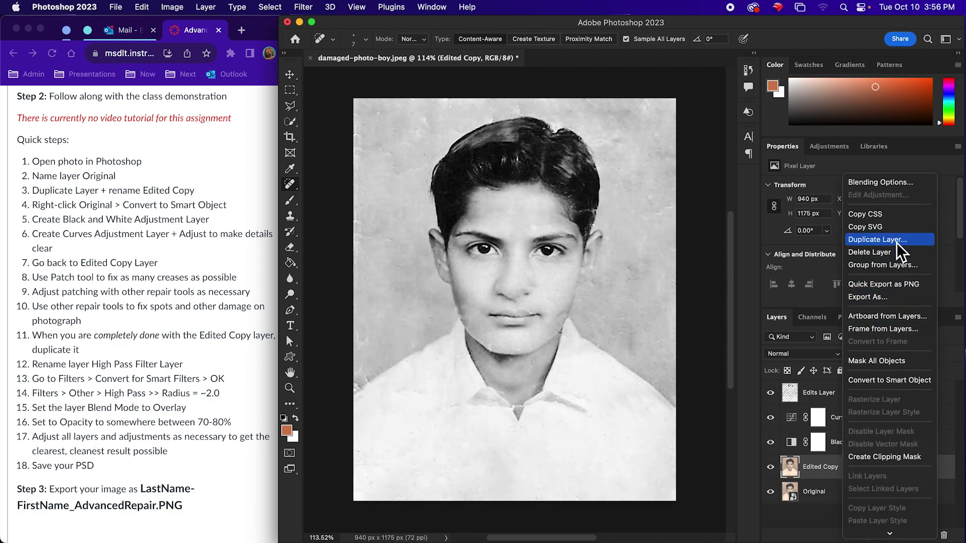
left_click(900, 240)
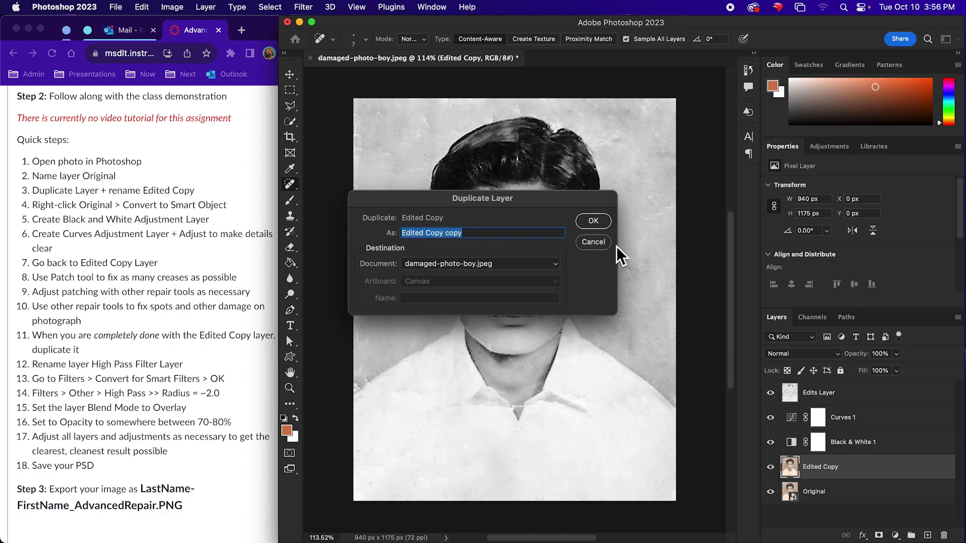
type("High Pass Filter Layer")
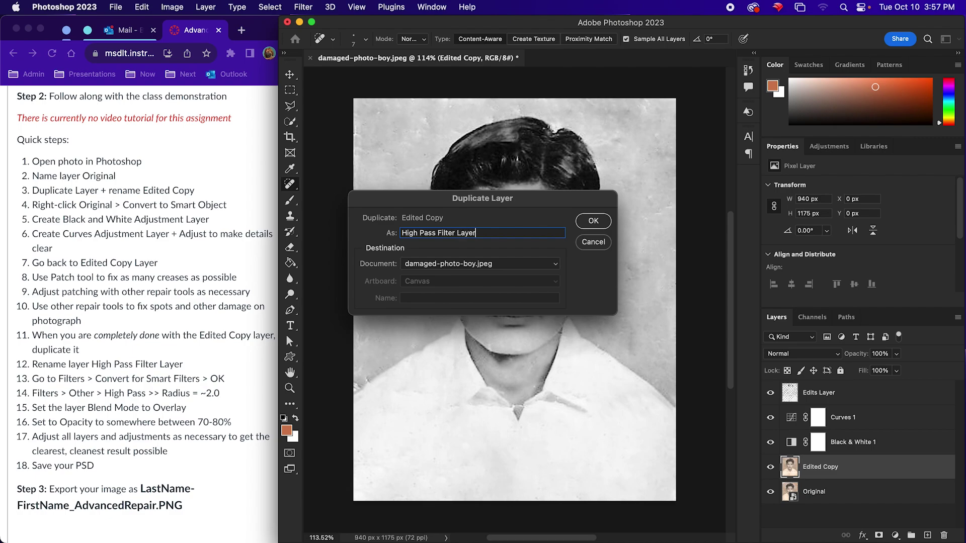
key("Return")
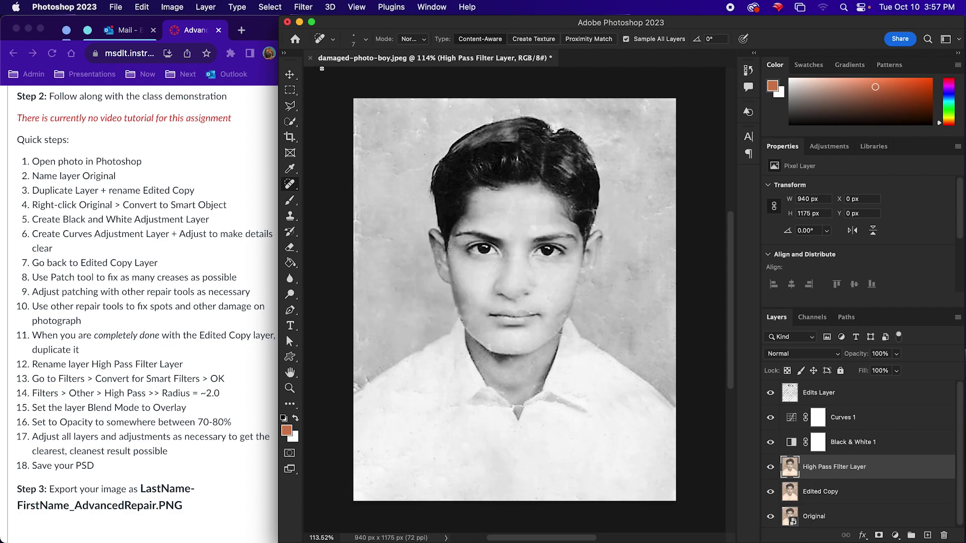
left_click(304, 7)
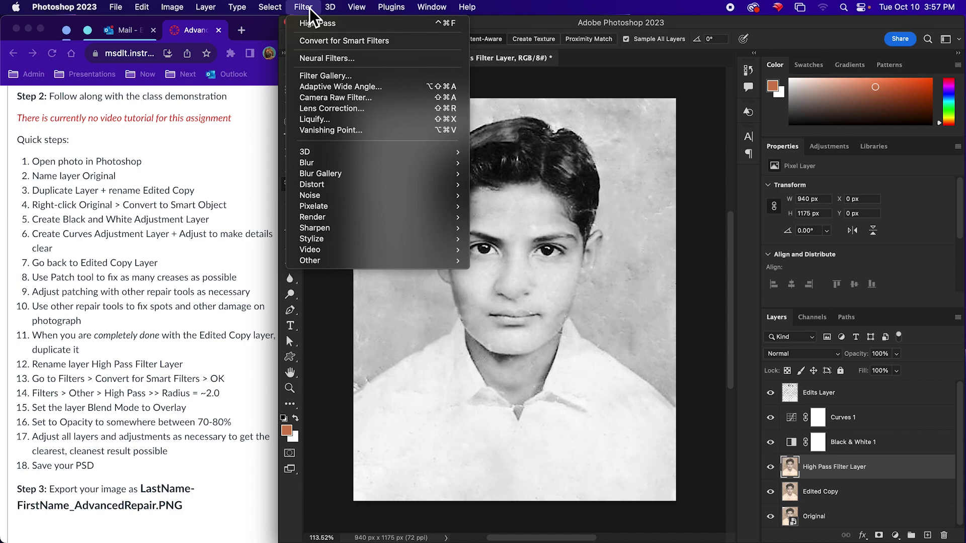
Step: Convert the High Pass Filter Layer for Smart Filters and bring up the High Pass filter
left_click(375, 45)
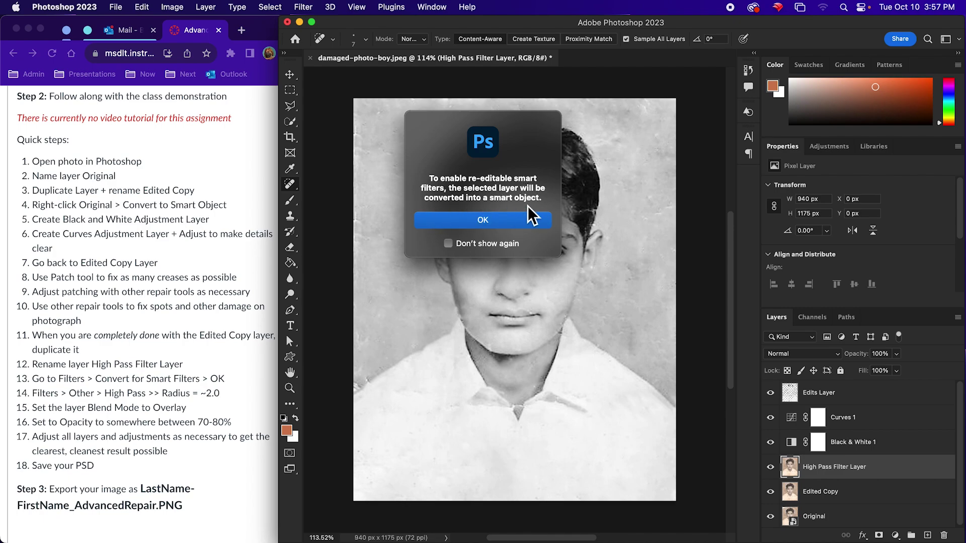
left_click(506, 219)
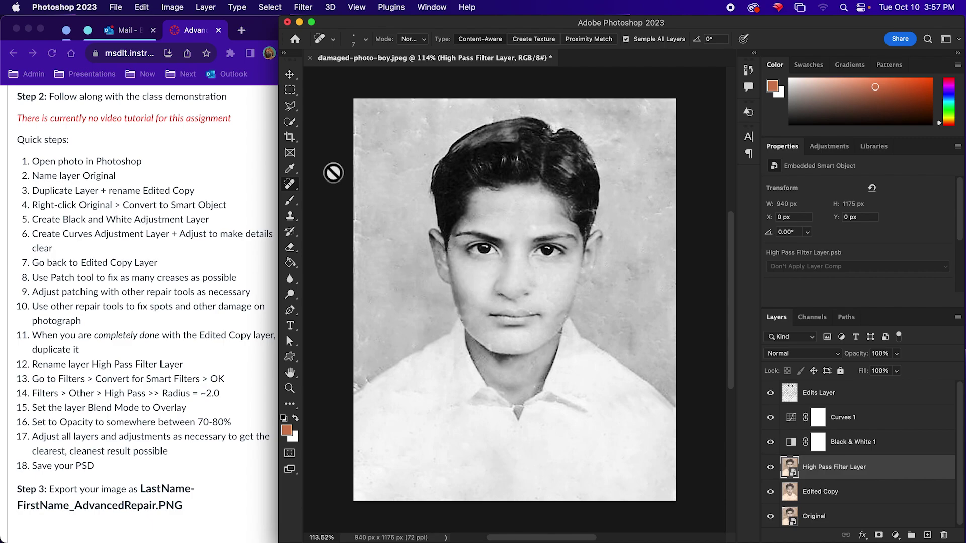
left_click(303, 7)
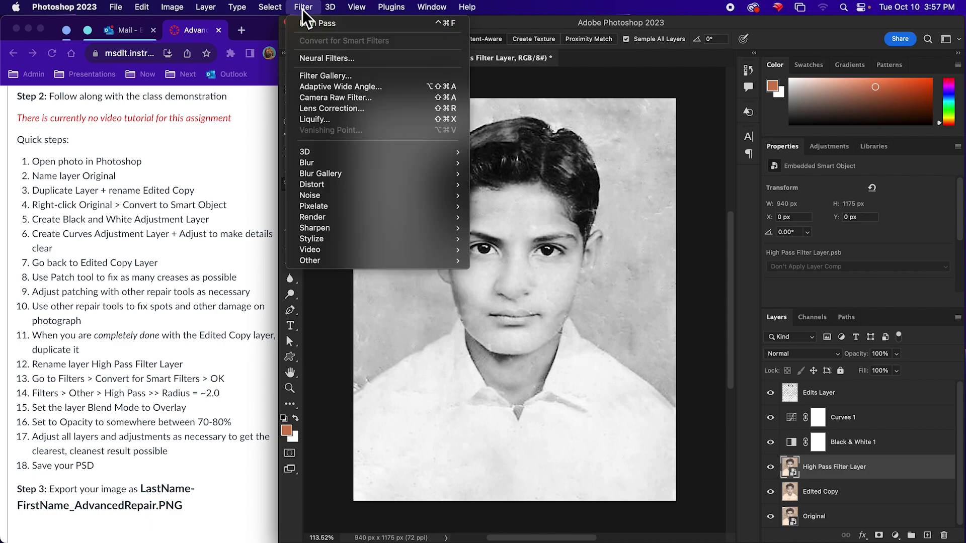
mouse_move(412, 263)
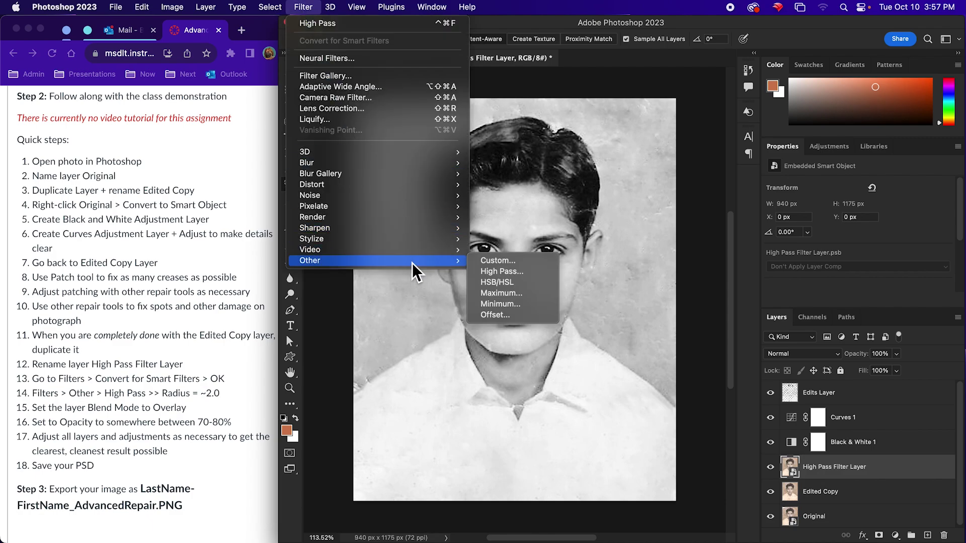
left_click(527, 271)
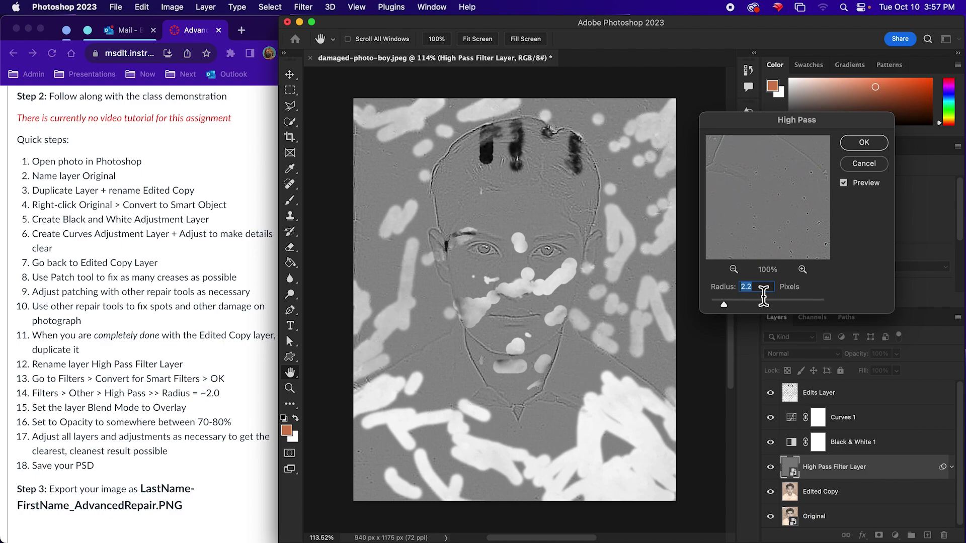
Step: Apply High Pass at a 2.2-pixel radius as a smart filter on the layer
left_click(764, 293)
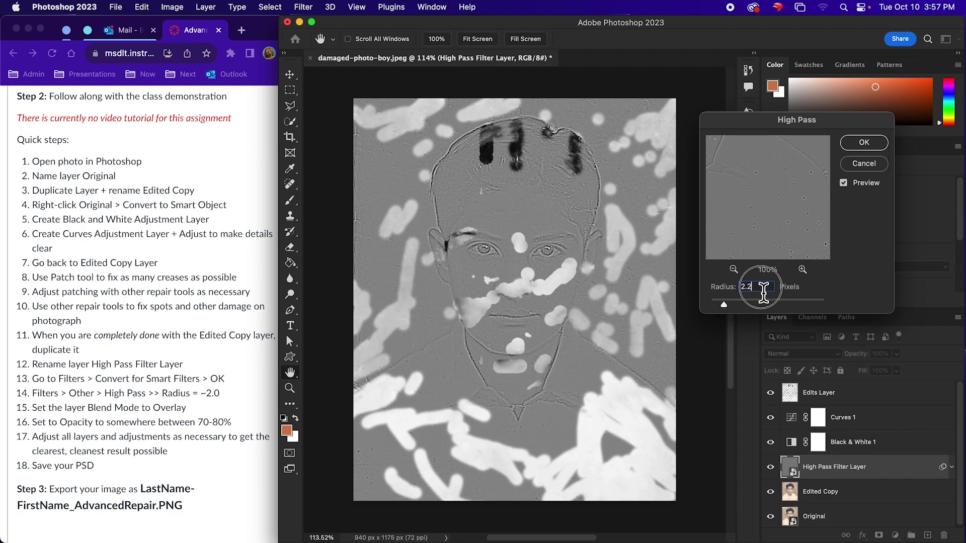
double_click(763, 292)
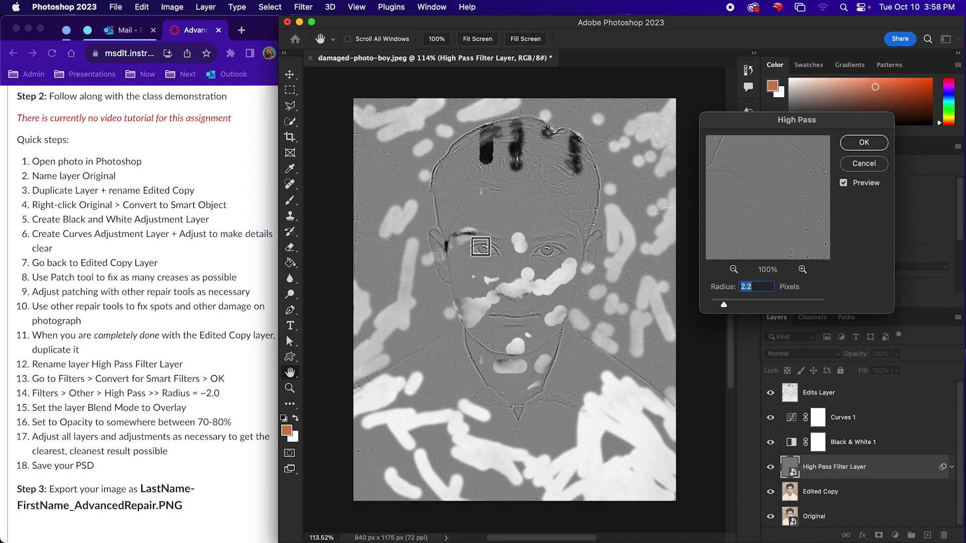
left_click(859, 147)
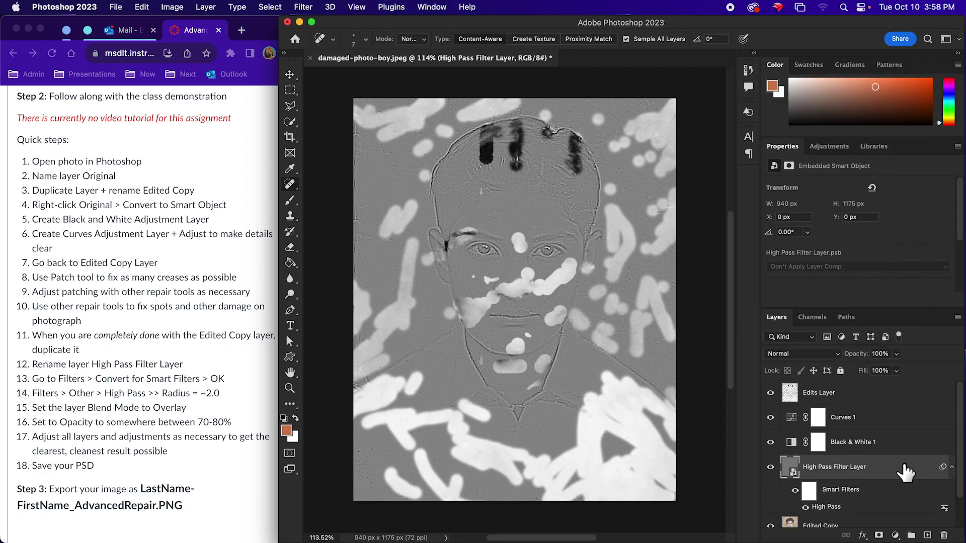
Step: Set the sharpening layer's blend mode to Overlay and compare it on and off, ending hidden
left_click(820, 356)
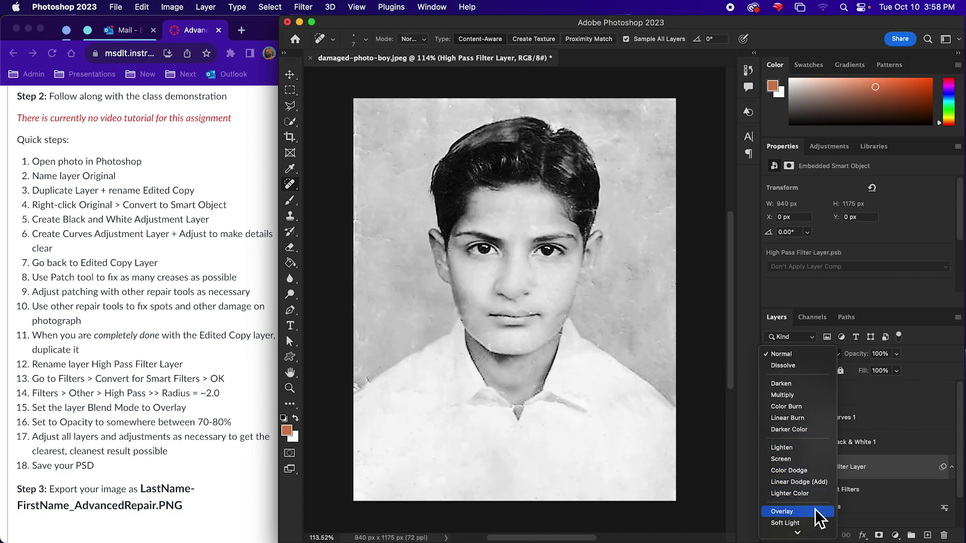
left_click(814, 511)
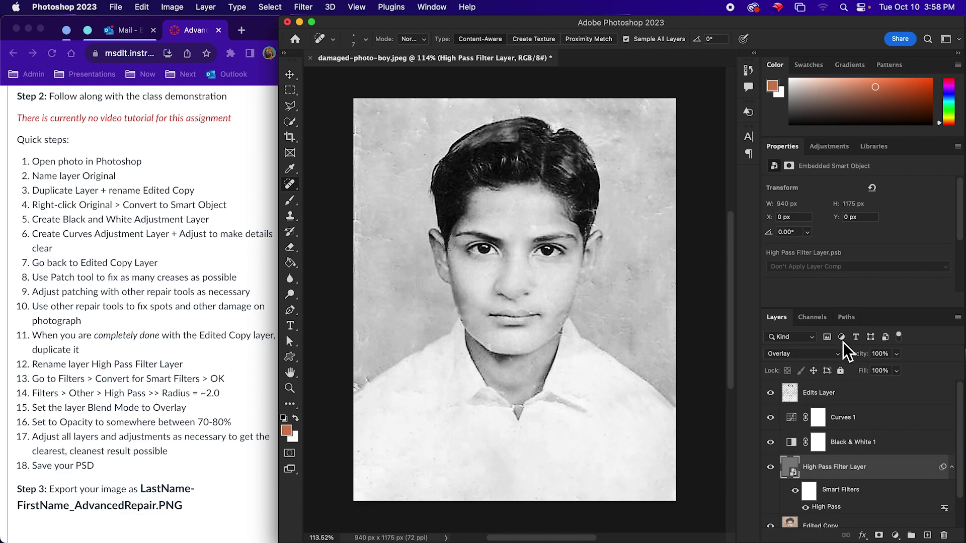
left_click(770, 468)
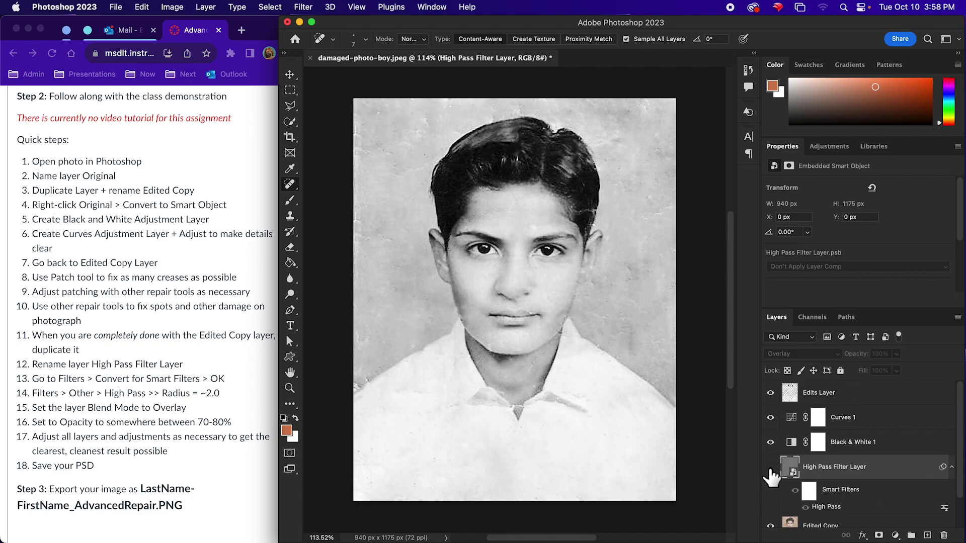
left_click(770, 468)
left_click(770, 467)
left_click(770, 468)
left_click(769, 468)
left_click(770, 467)
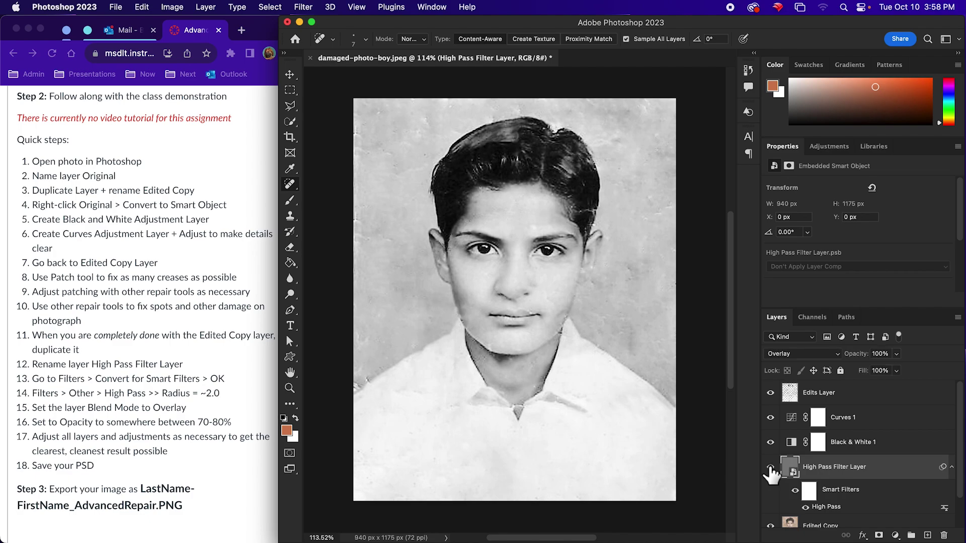
left_click(770, 468)
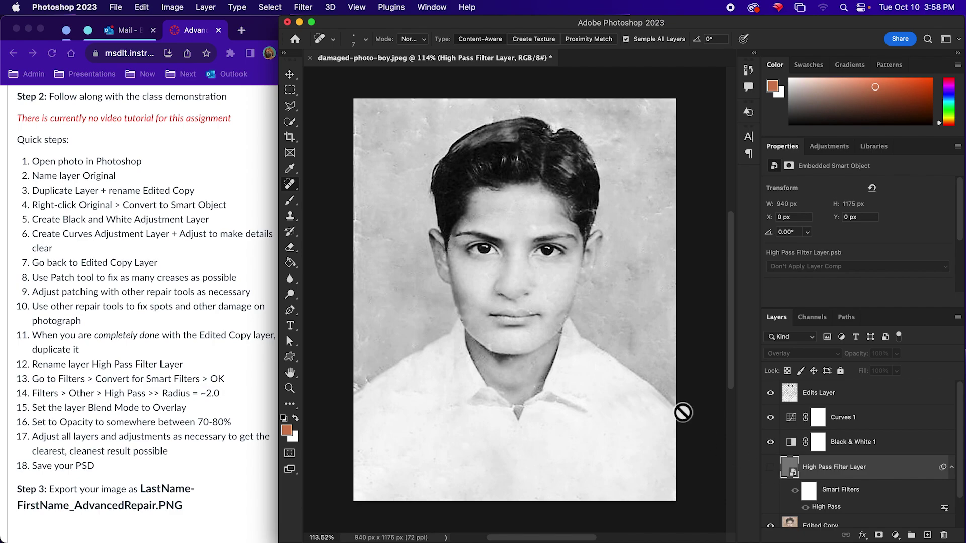
Step: Zoom in on the face, turn the High Pass Filter Layer back on, then view the whole portrait
scroll(573, 271, "up", 8)
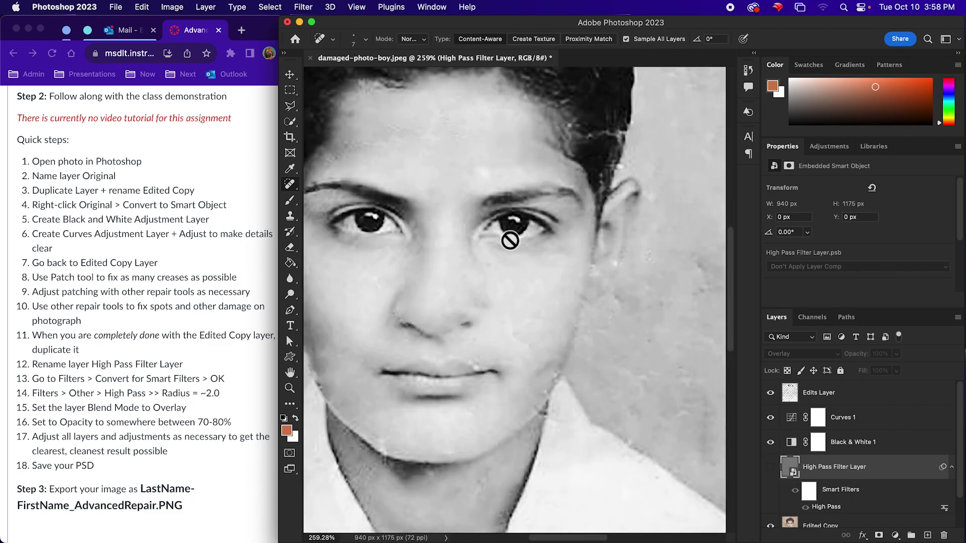
left_click_drag(549, 173, 597, 326)
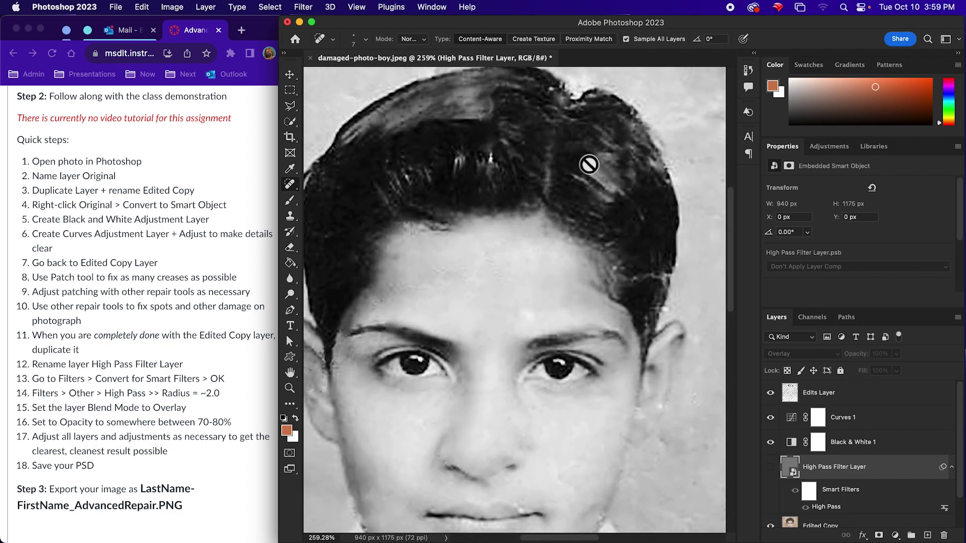
left_click(770, 466)
left_click_drag(609, 311, 618, 251)
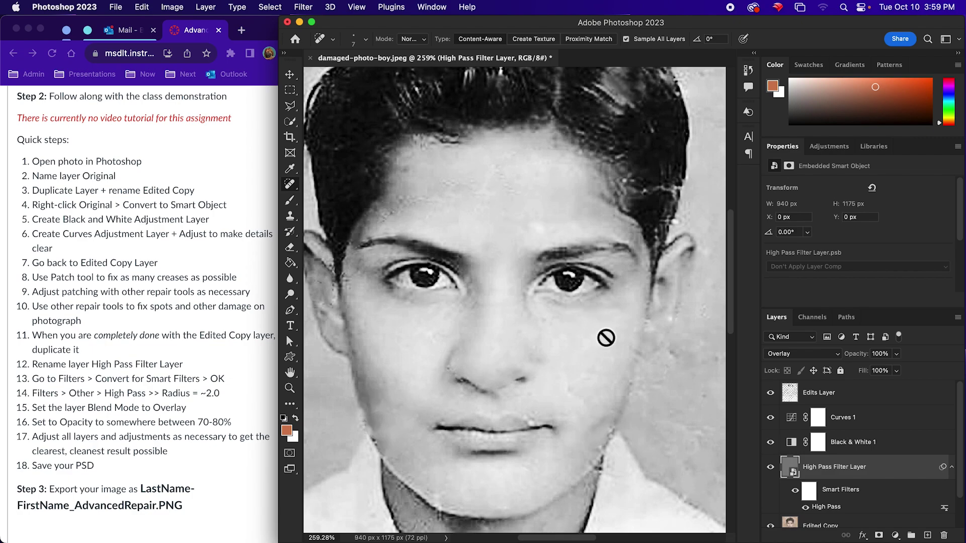
scroll(608, 353, "down", 3)
scroll(608, 355, "down", 5)
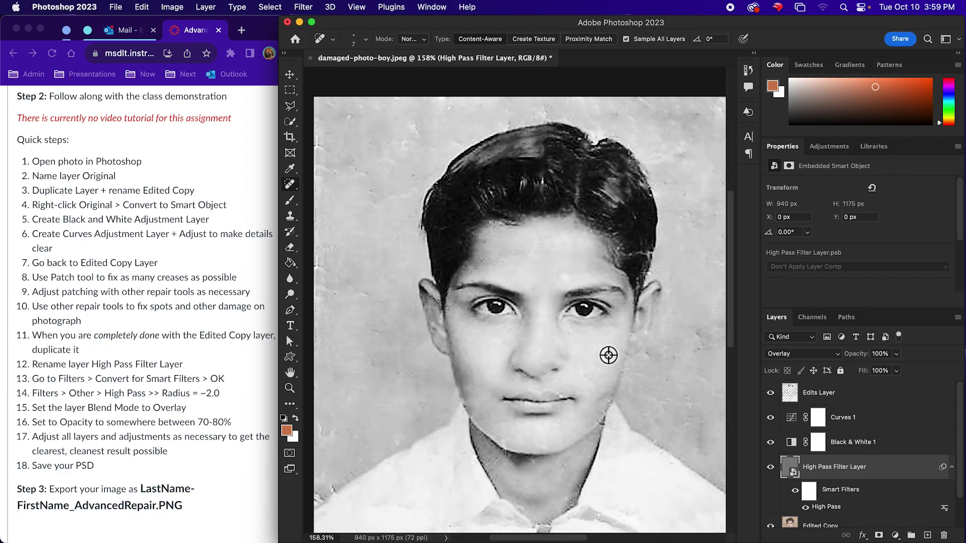
left_click_drag(637, 373, 582, 308)
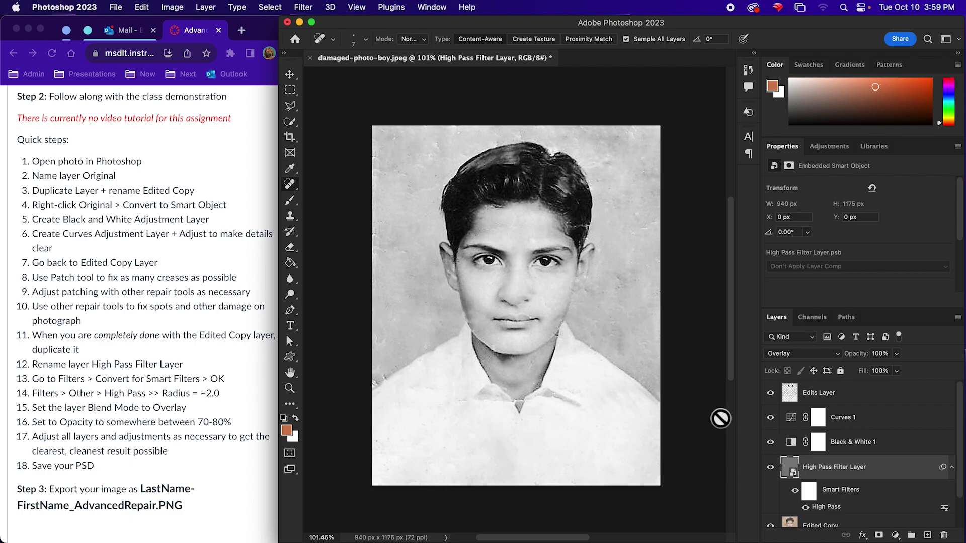
scroll(732, 355, "up", 1)
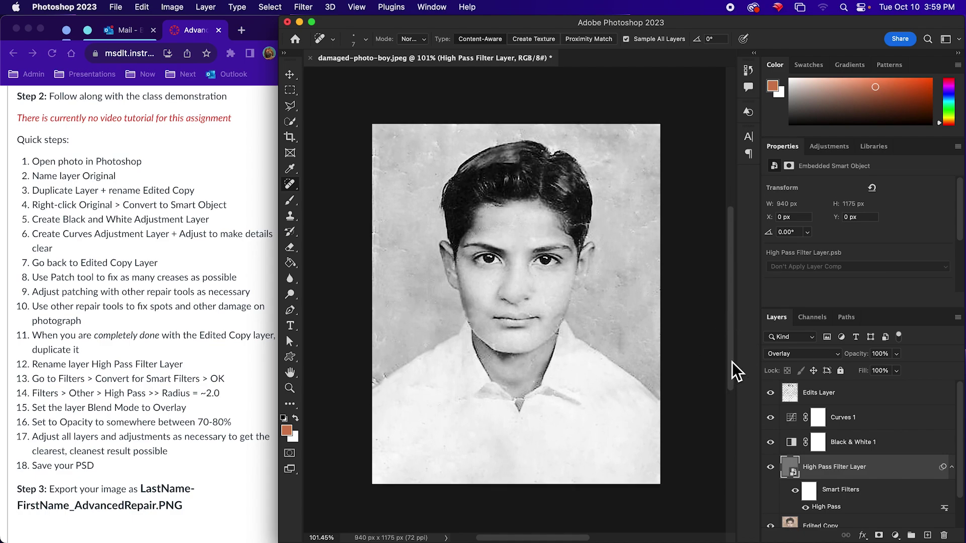
scroll(731, 364, "down", 1)
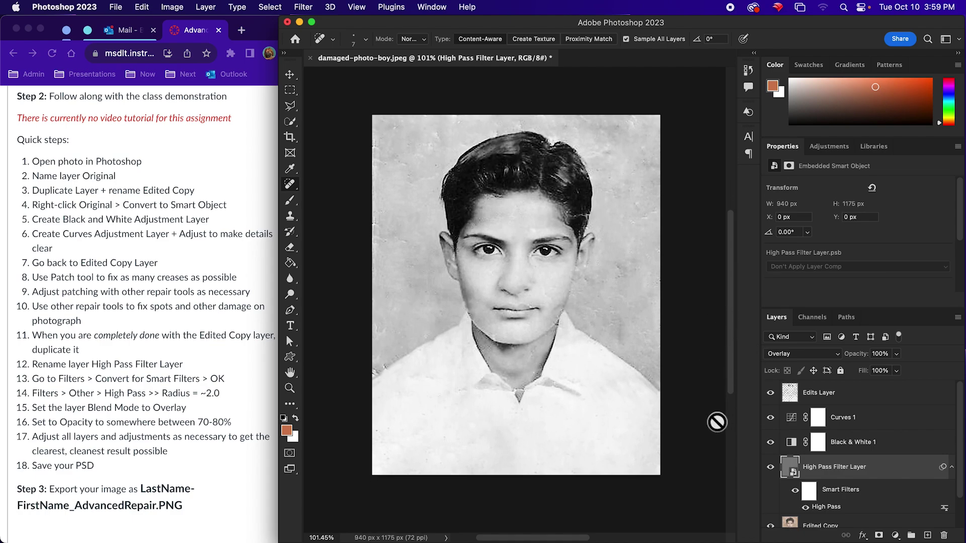
Step: Compare the High Pass Filter Layer off and on, then lower its opacity to 72%
scroll(732, 387, "down", 1)
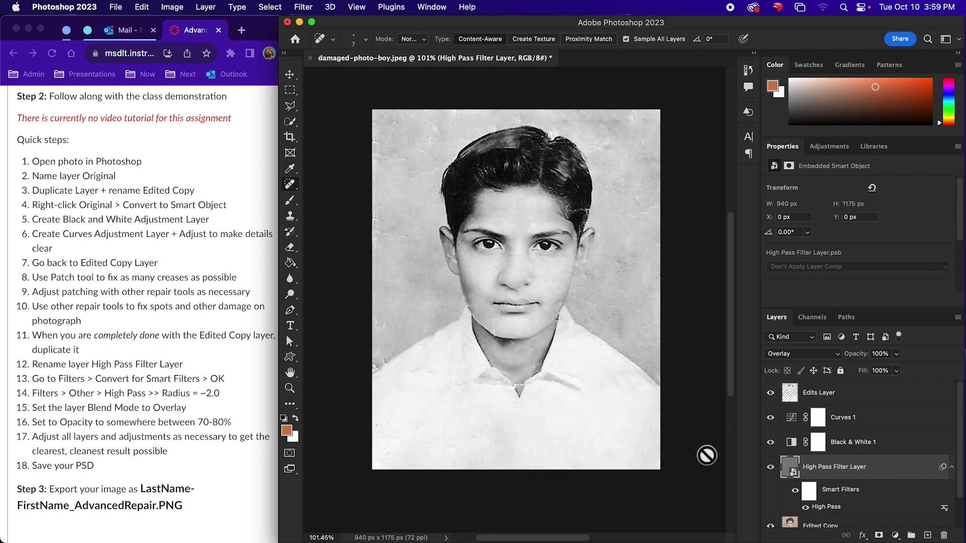
scroll(731, 372, "up", 1)
left_click(770, 467)
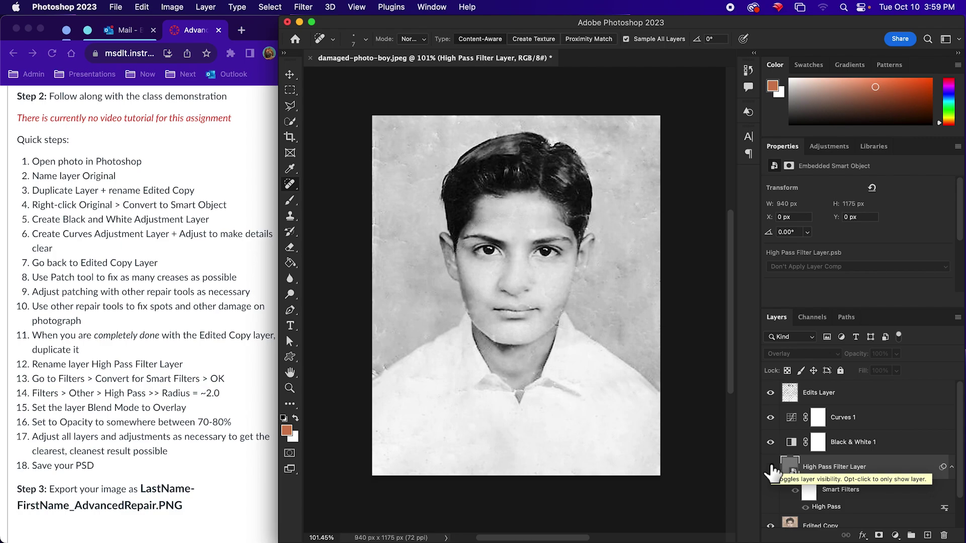
left_click(770, 468)
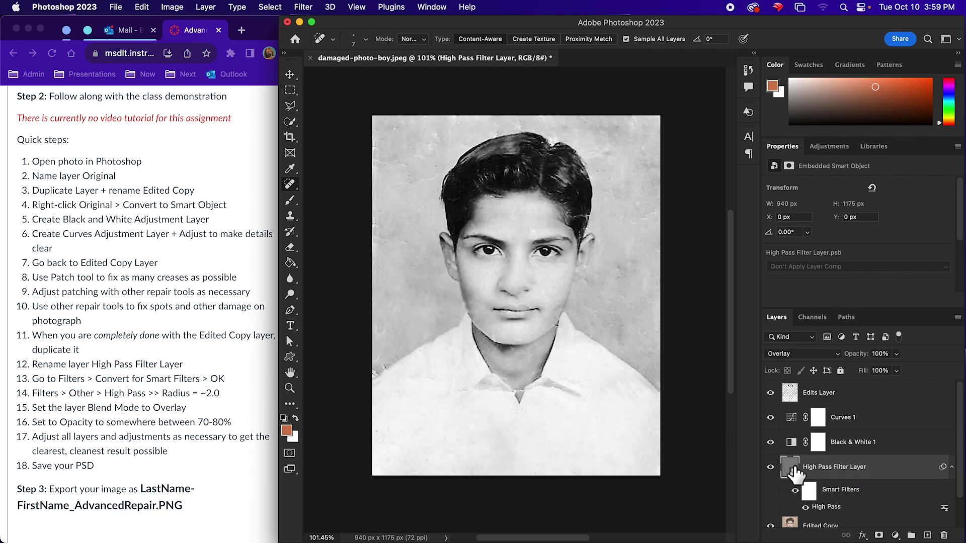
left_click(897, 354)
left_click_drag(881, 370, 885, 369)
Step: Select Curves 1, enlarge its curve graph, and test-drag a point to brighten the hair
left_click(879, 445)
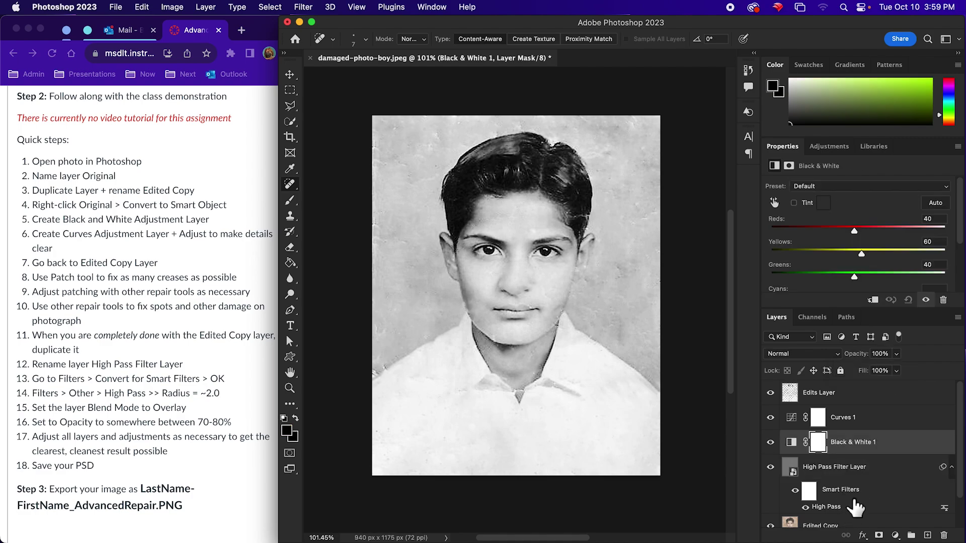
left_click(850, 421)
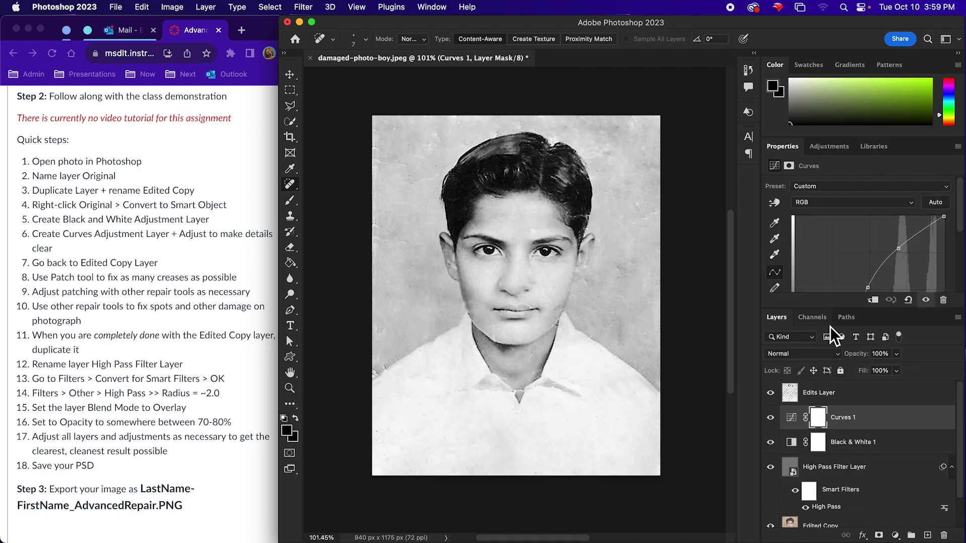
left_click_drag(830, 309, 831, 391)
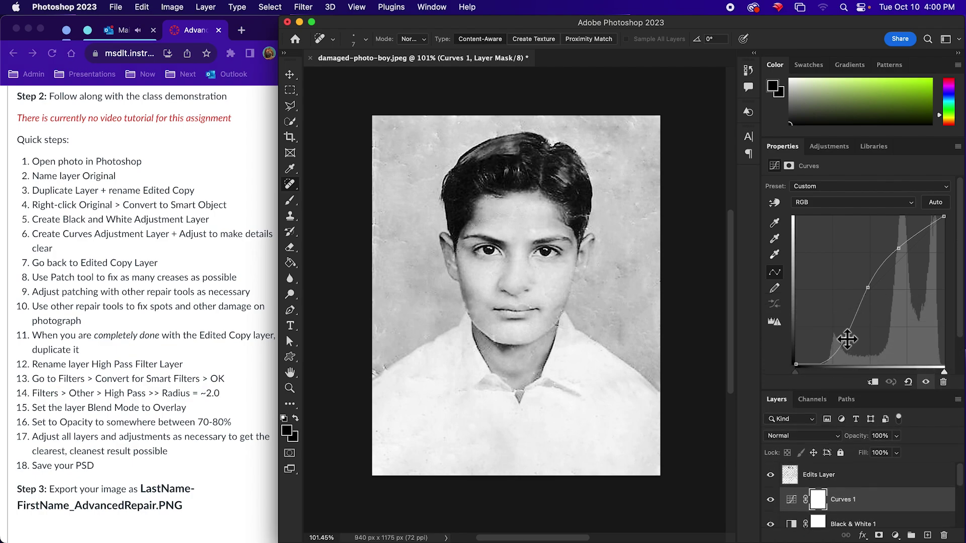
mouse_move(847, 339)
left_mouse_down()
mouse_move(834, 324)
mouse_move(847, 341)
left_mouse_up()
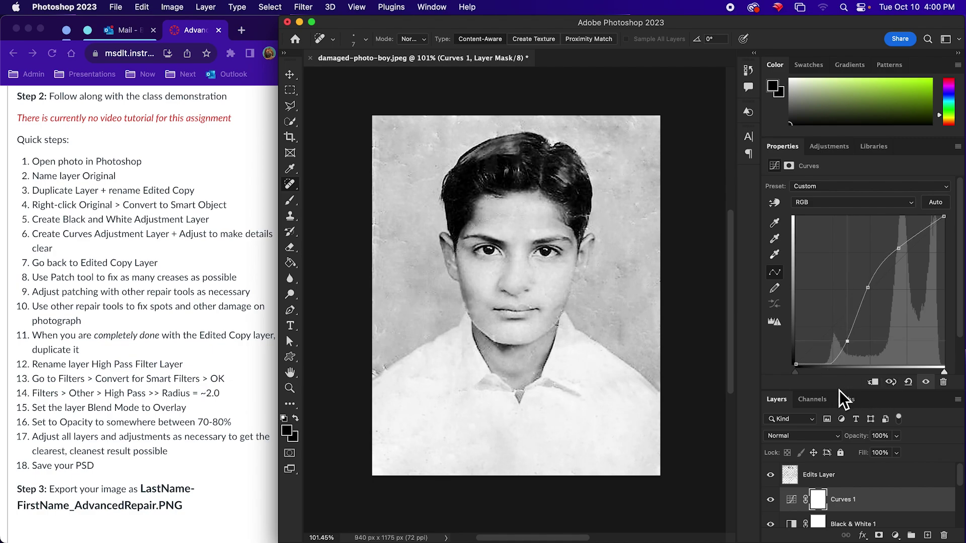
Step: Resize the panels to show more layers and hide the Edits Layer for comparison
left_click_drag(839, 391, 839, 362)
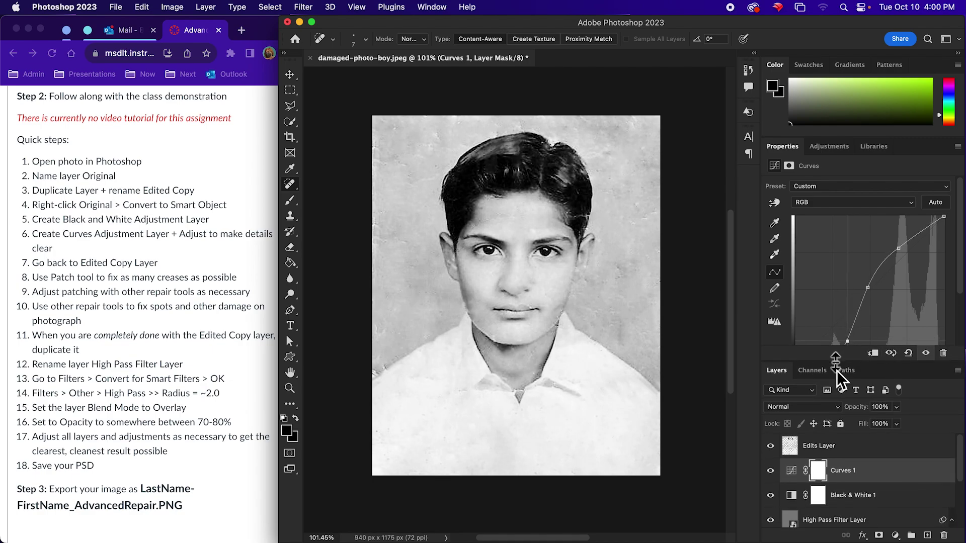
left_click(844, 365)
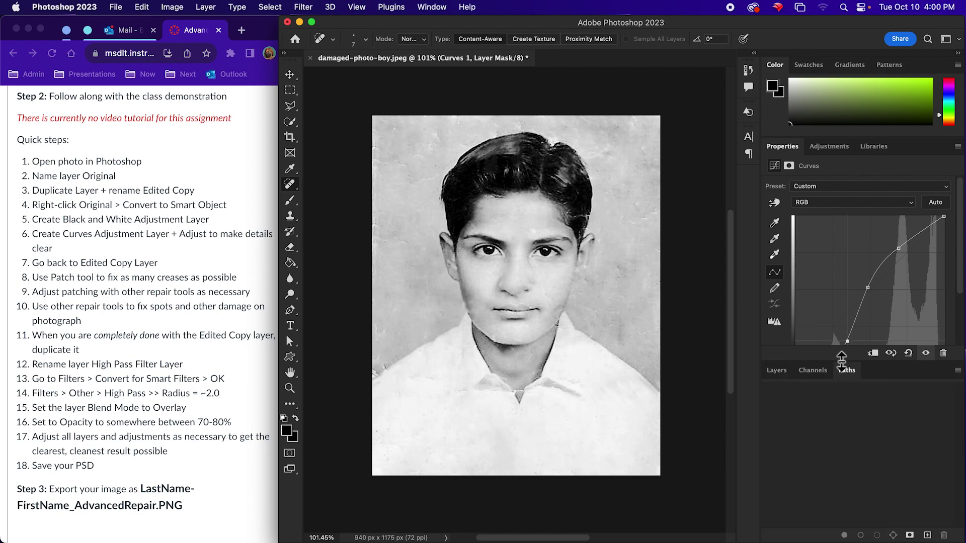
left_click(788, 375)
left_click_drag(830, 361, 828, 301)
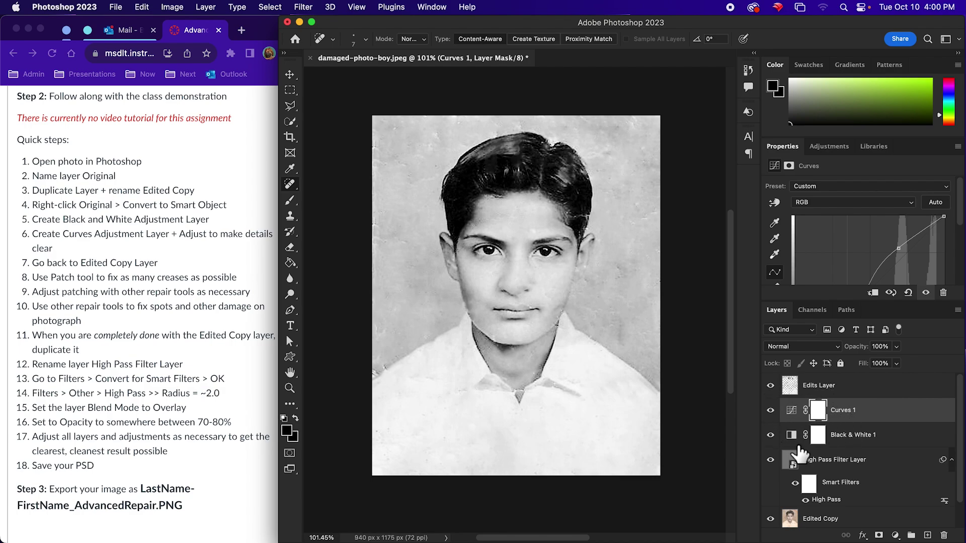
left_click_drag(770, 410, 770, 434)
left_click(770, 386)
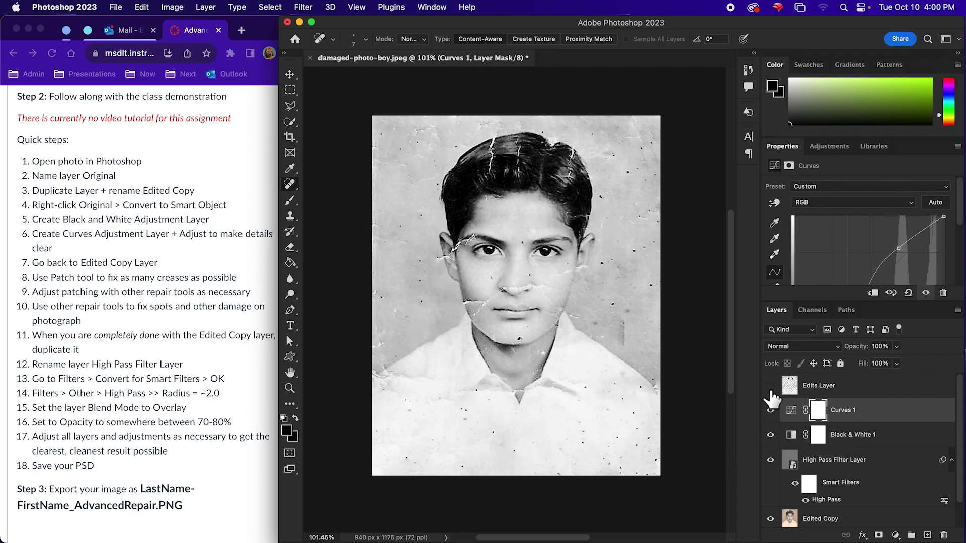
left_click(770, 386)
left_click(770, 410)
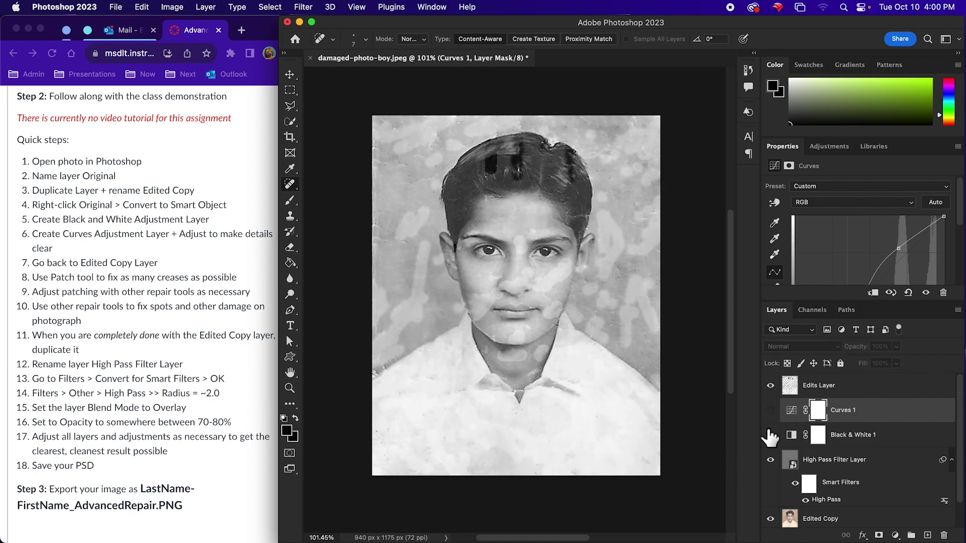
left_click(770, 410)
left_click(877, 415)
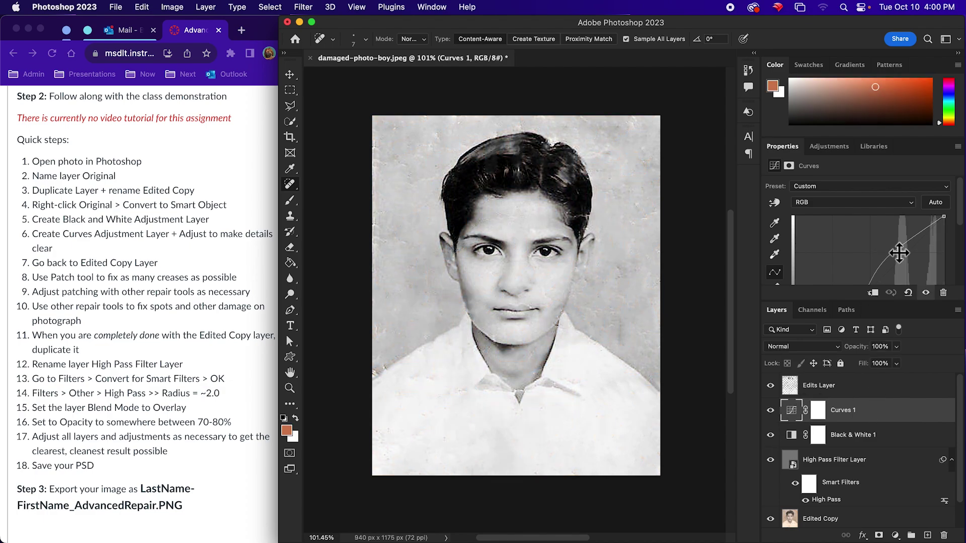
left_click_drag(895, 250, 911, 265)
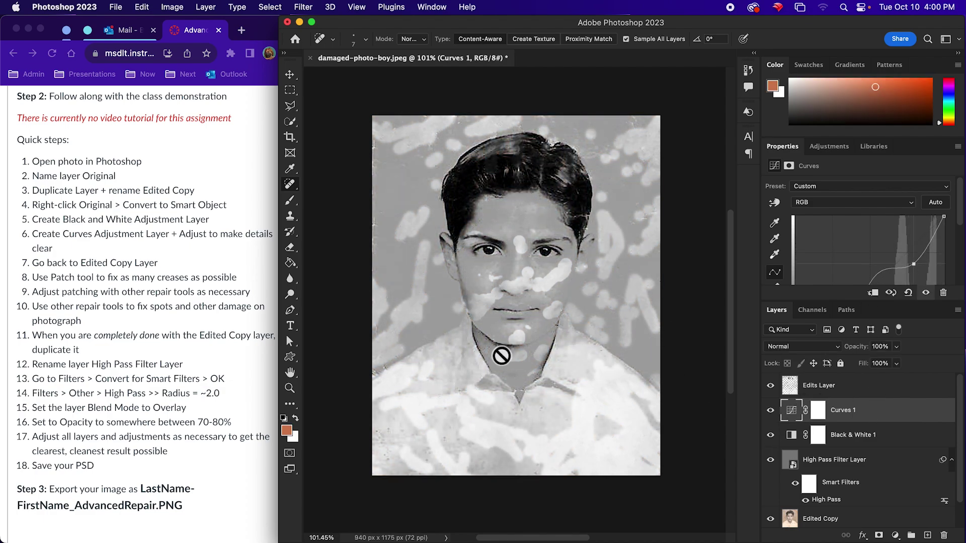
left_click_drag(857, 416, 854, 382)
left_click_drag(855, 437, 857, 405)
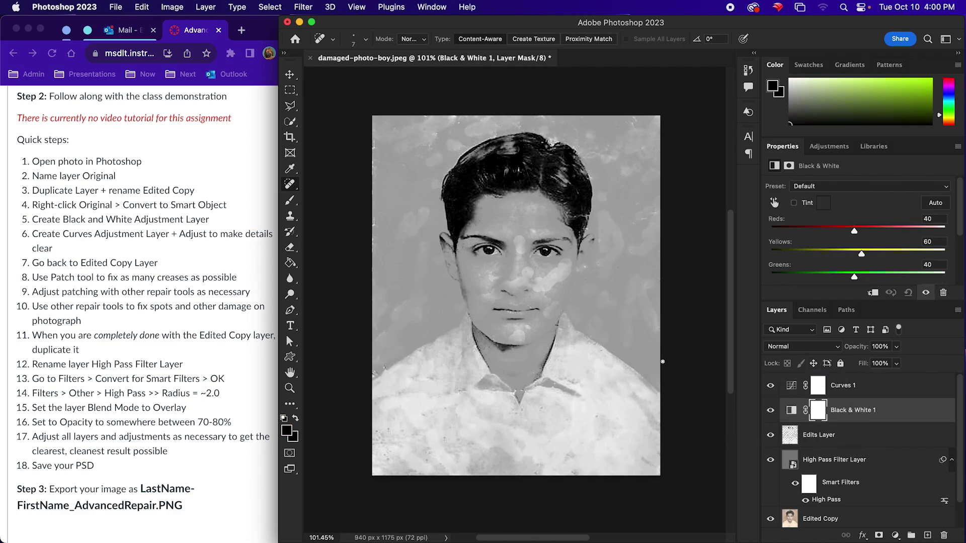
key("super+z")
key("super+z")
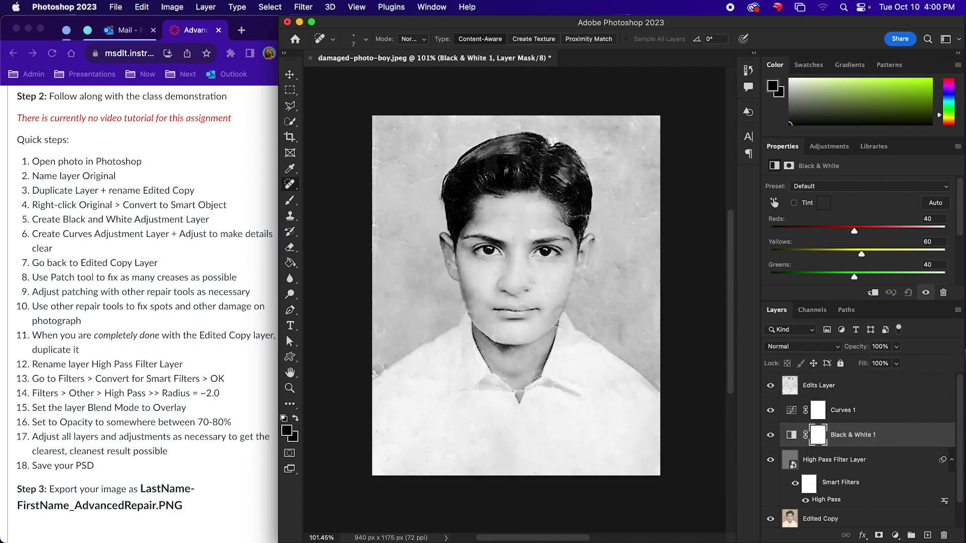
scroll(737, 333, "down", 2)
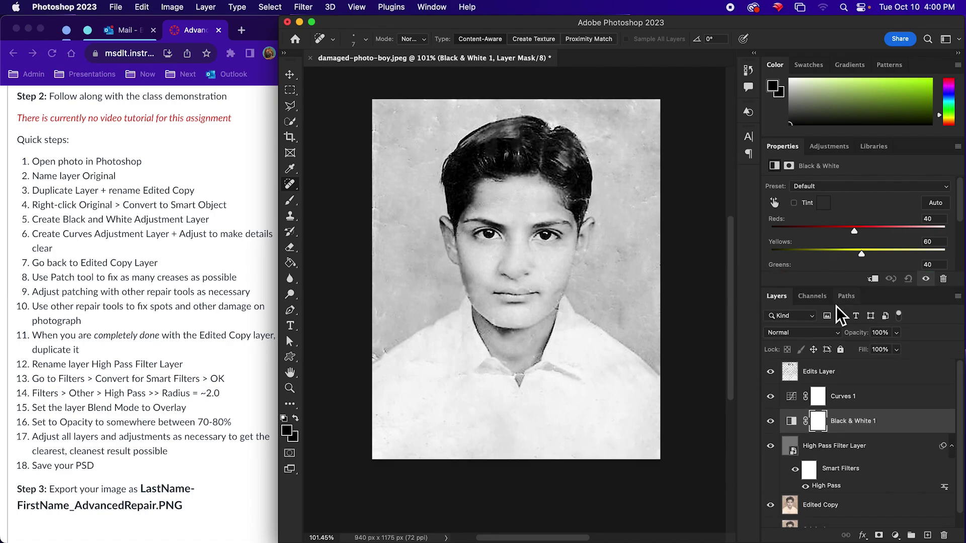
left_click(849, 378)
left_click_drag(873, 378, 876, 506)
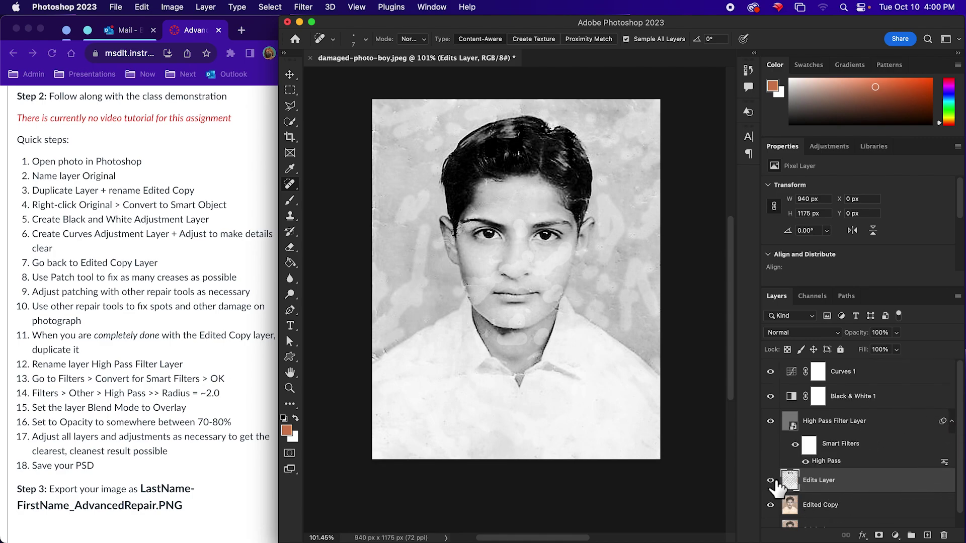
left_click(770, 371)
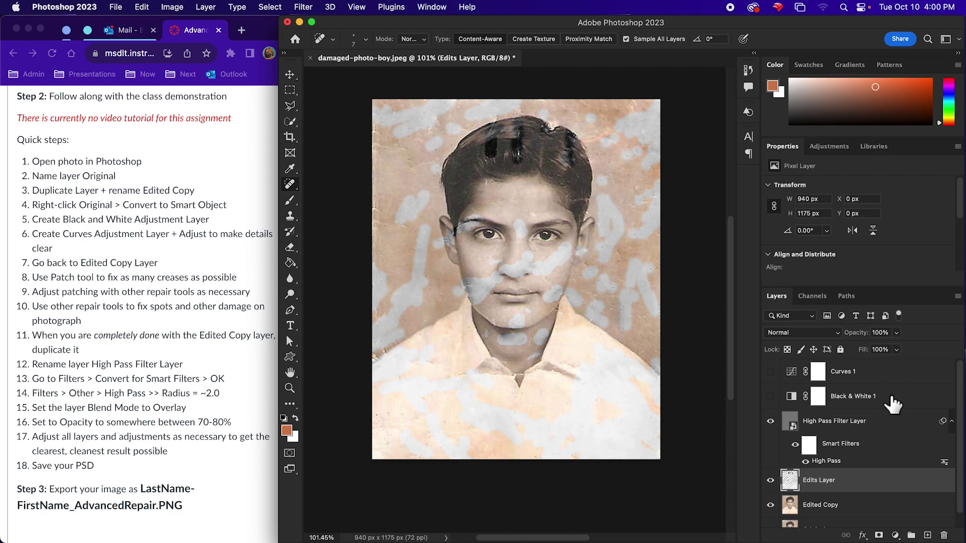
key("super+z")
key("super+z")
key("super+z")
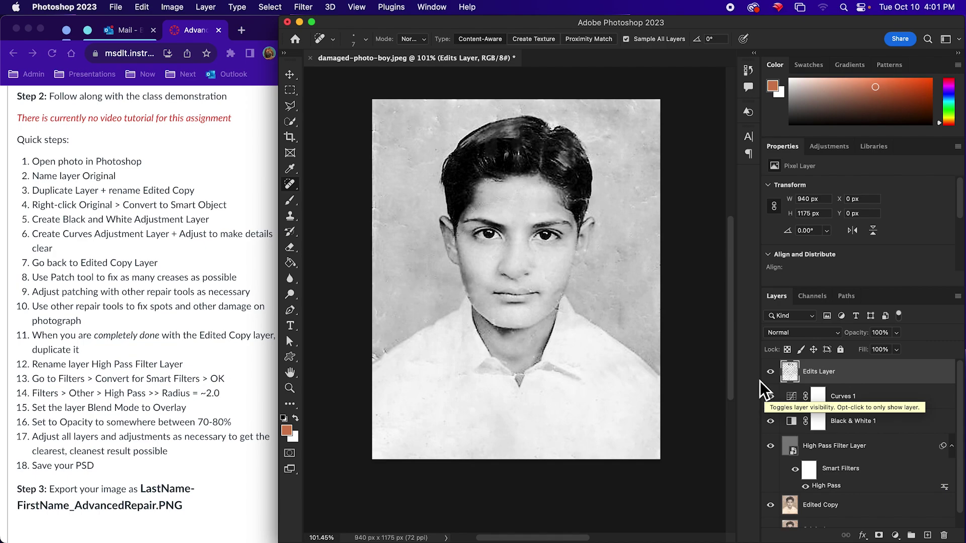
left_click_drag(731, 339, 732, 330)
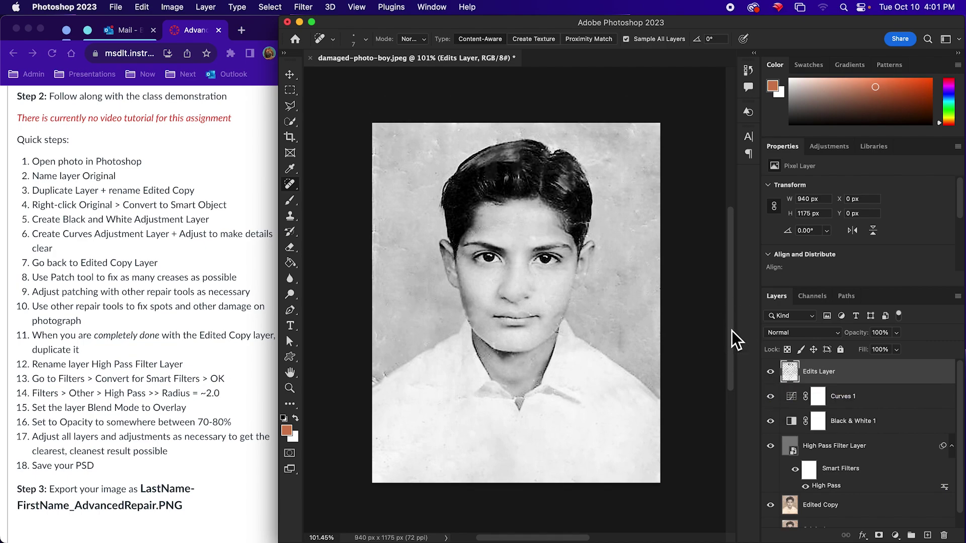
Step: Start a Quick Export as PNG of the portrait from the File > Export menu
left_click(115, 7)
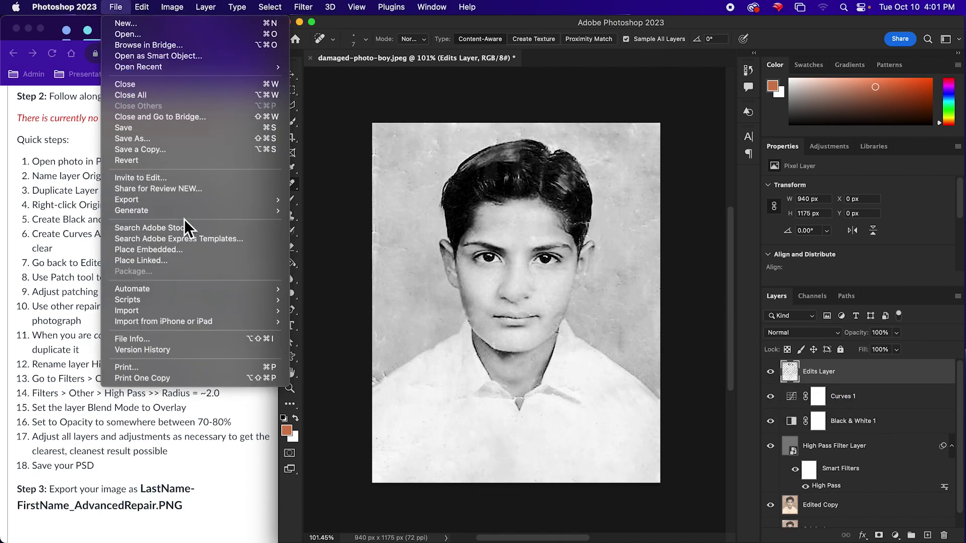
mouse_move(187, 204)
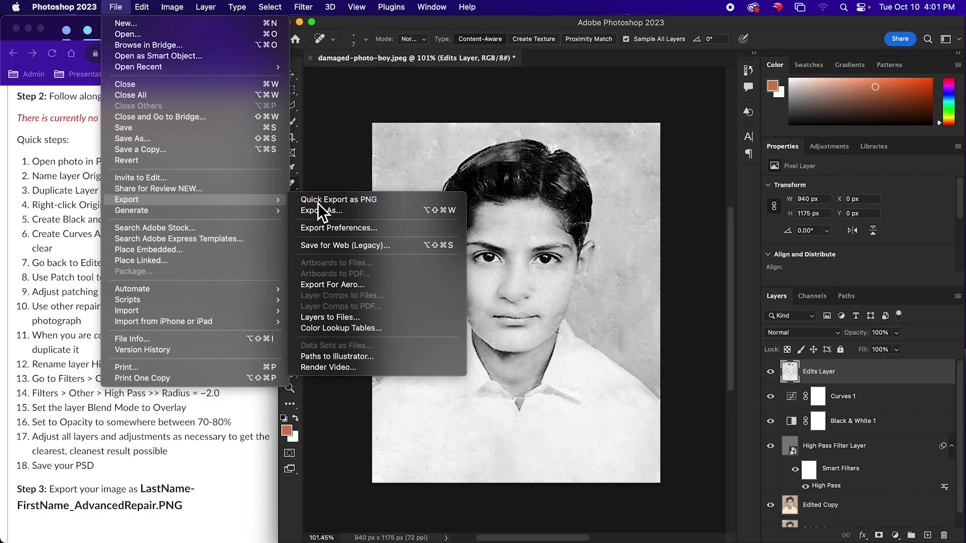
left_click(317, 204)
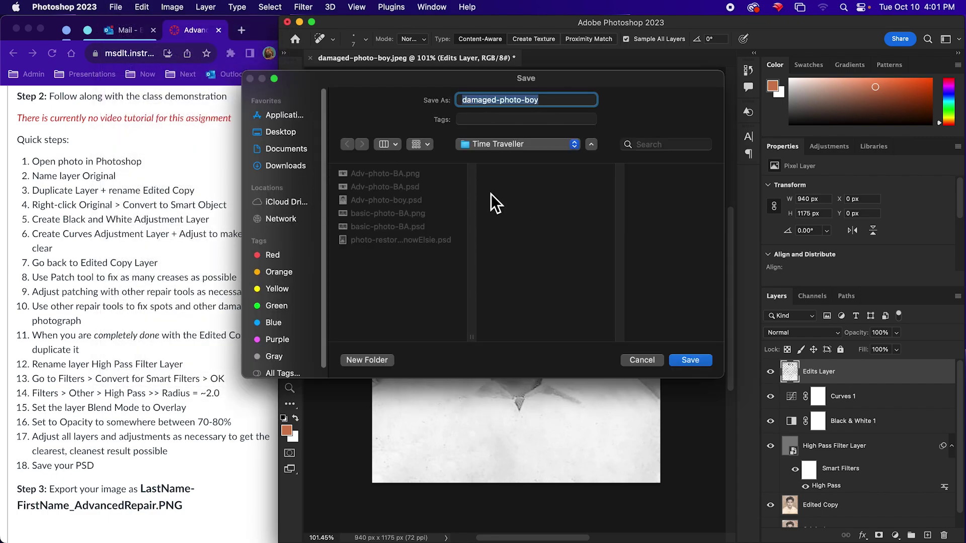